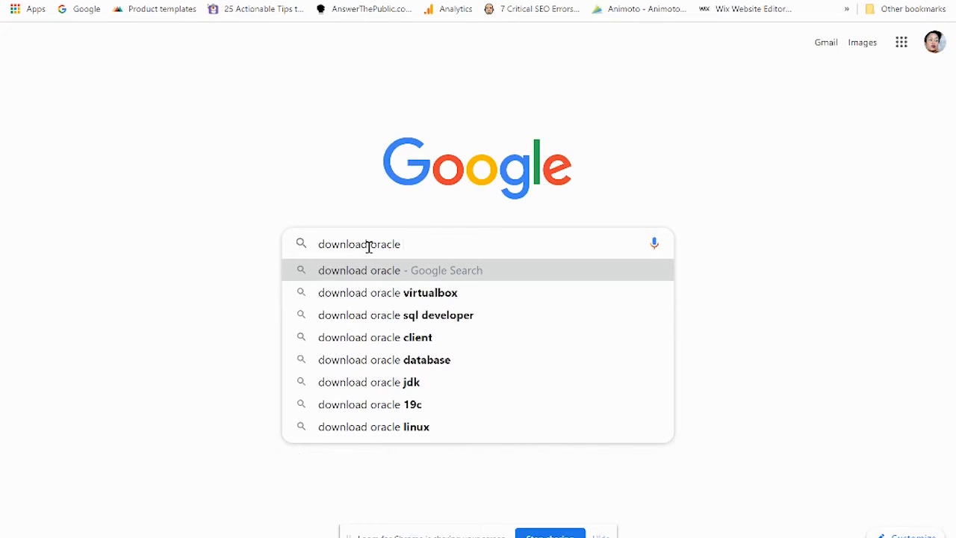
Step: Complete the query to 'download oracle 11g' and run the Google search
{"action": "type", "text": "11g"}
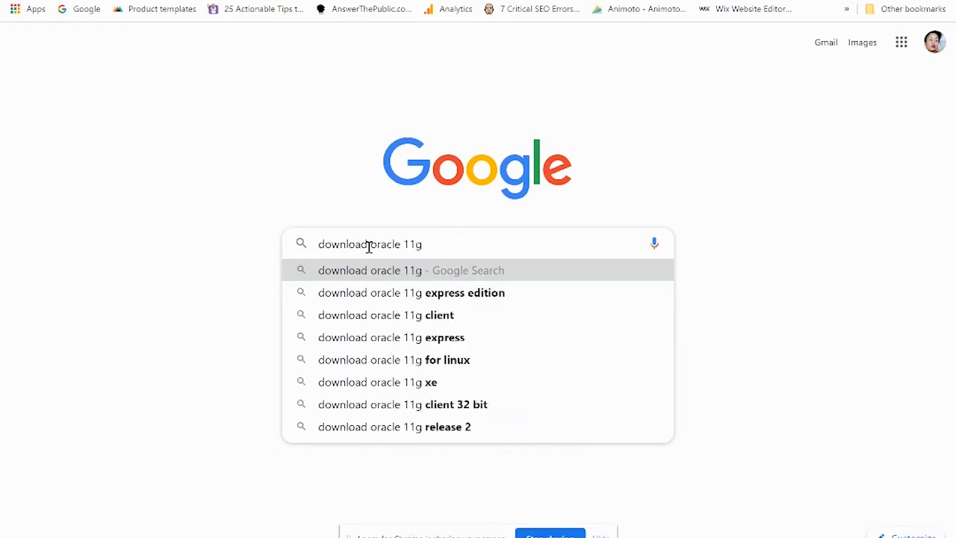
{"action": "key", "text": "Return"}
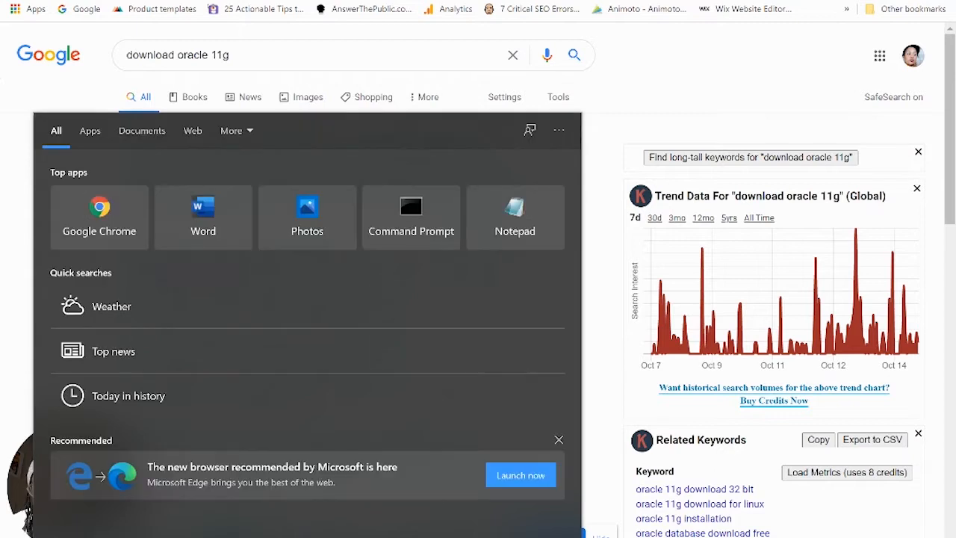
{"action": "type", "text": "pc"}
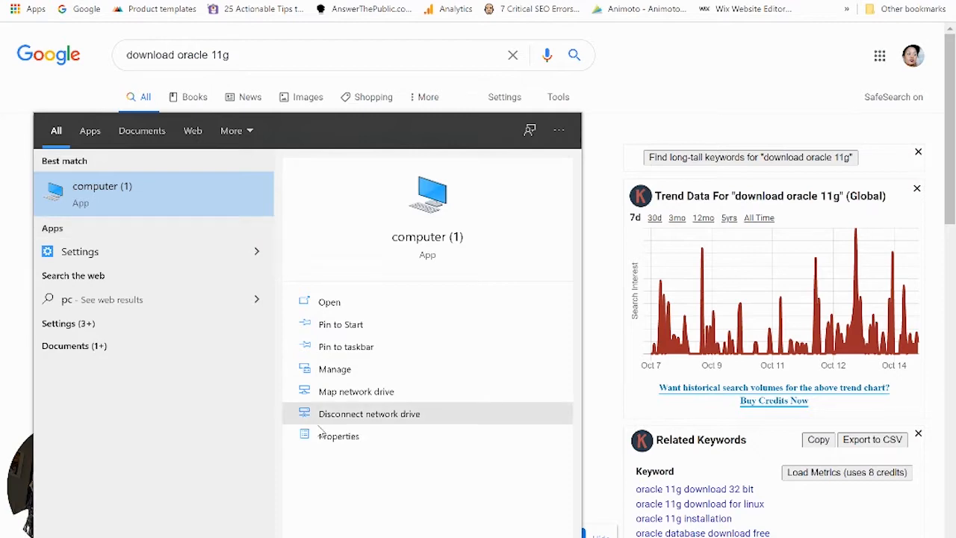
{"action": "left_click", "coordinate": [330, 437]}
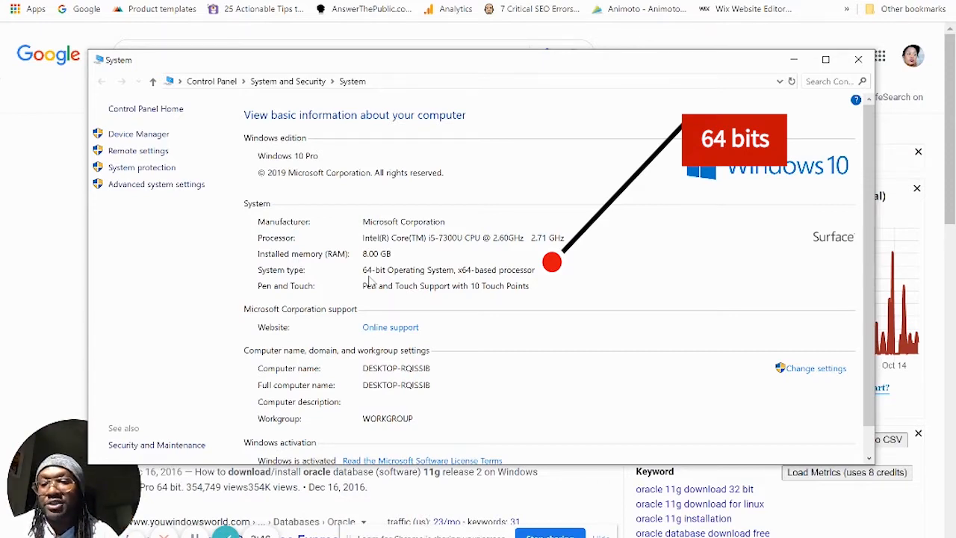
{"action": "left_click", "coordinate": [859, 60]}
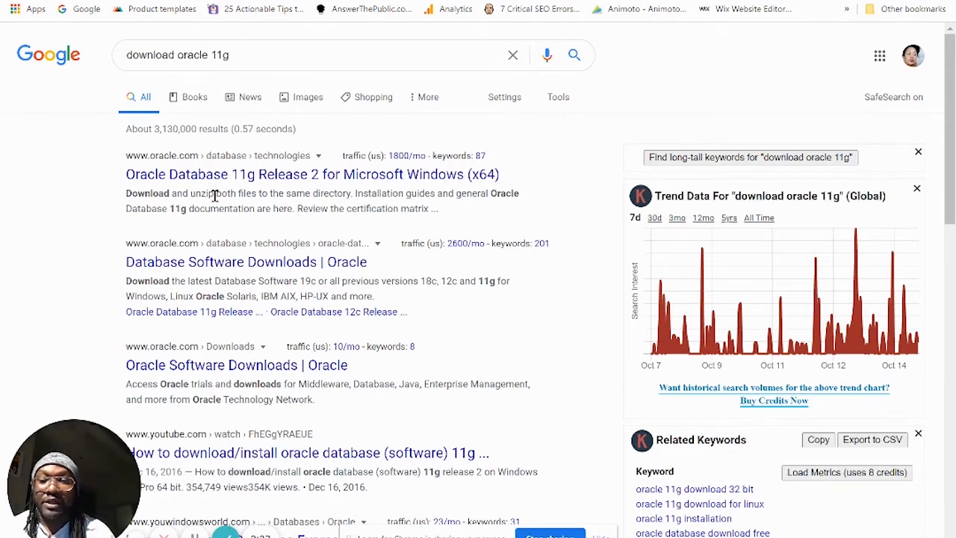
Step: Open Oracle's 11g Release 2 Windows x64 page and start win64_11gR2_database_1of2.zip
{"action": "left_click", "coordinate": [379, 177]}
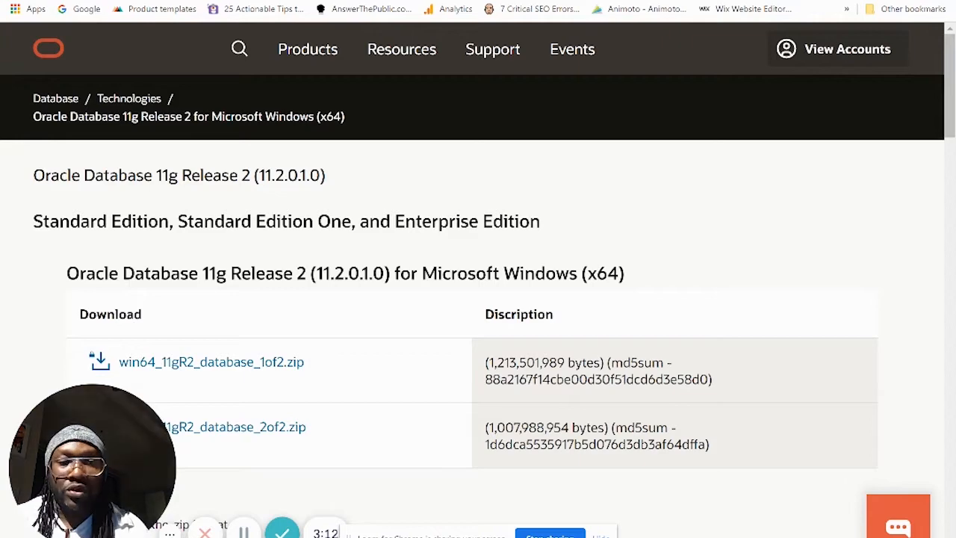
{"action": "left_click_drag", "start_coordinate": [949, 71], "coordinate": [949, 121]}
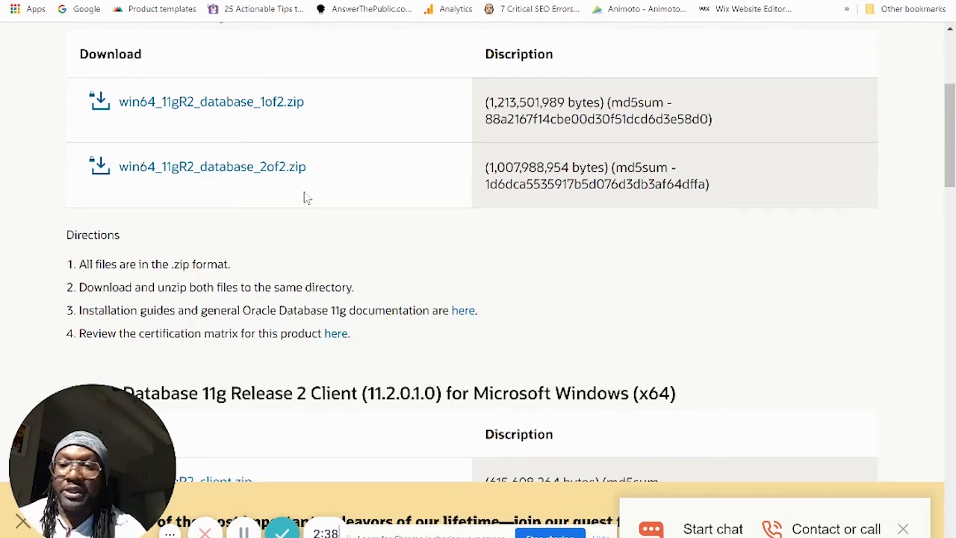
{"action": "left_click", "coordinate": [217, 109]}
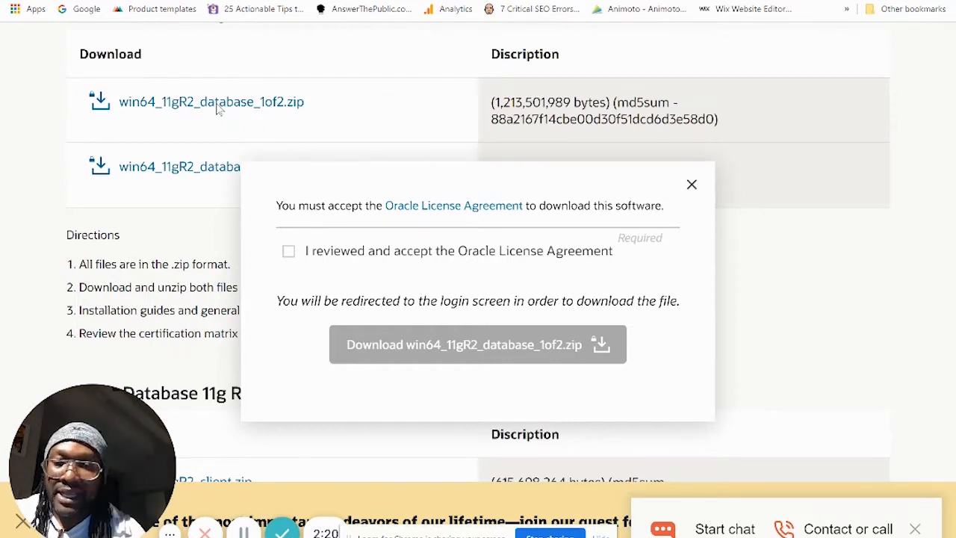
Step: Accept the license agreement and continue the win64_11gR2_database_1of2.zip download
{"action": "left_click", "coordinate": [288, 252]}
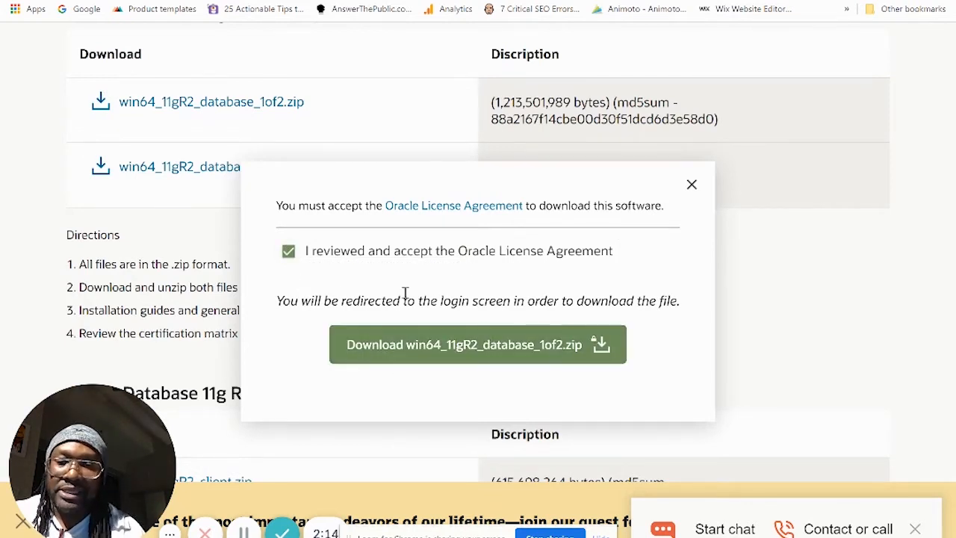
{"action": "left_click", "coordinate": [480, 345]}
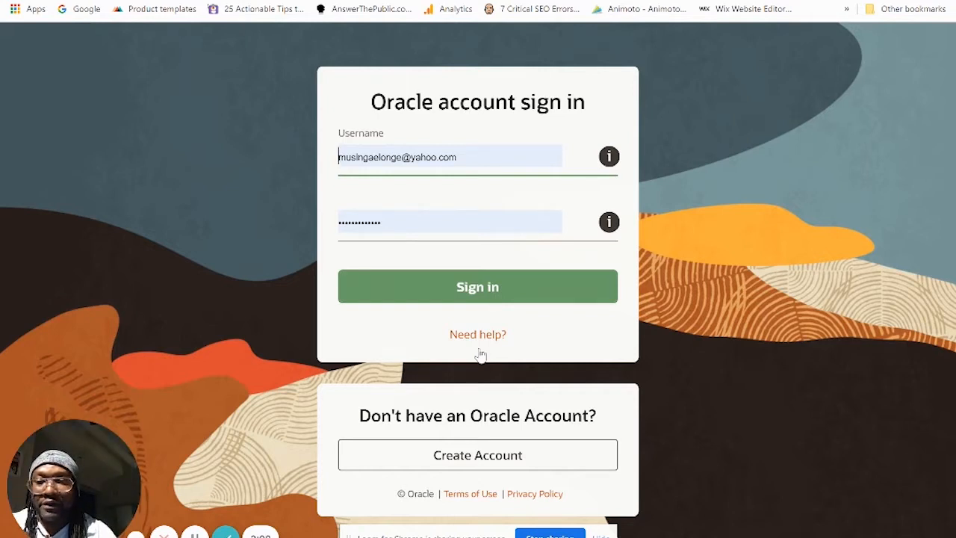
Step: Submit the Oracle account sign-in to start the download, then open a new browser tab
{"action": "left_click", "coordinate": [507, 289]}
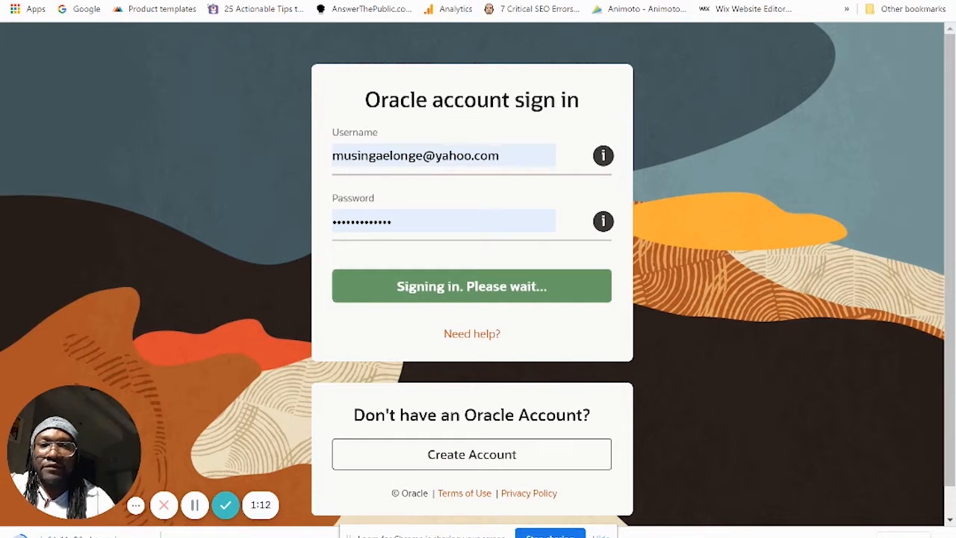
{"action": "key", "text": "ctrl+t"}
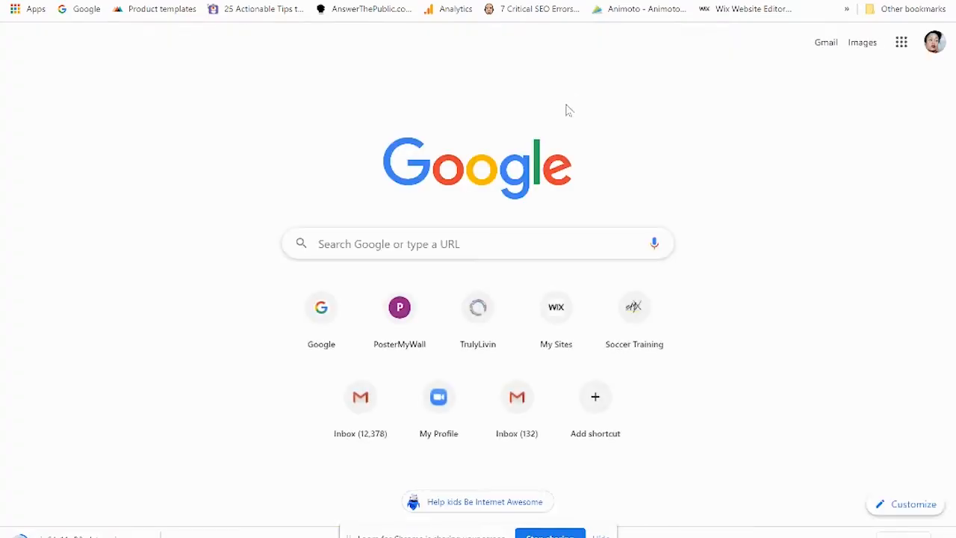
Step: Re-run the 'download oracle 11g' search and open the Oracle 11g R2 Windows x64 page
{"action": "left_click", "coordinate": [402, 244]}
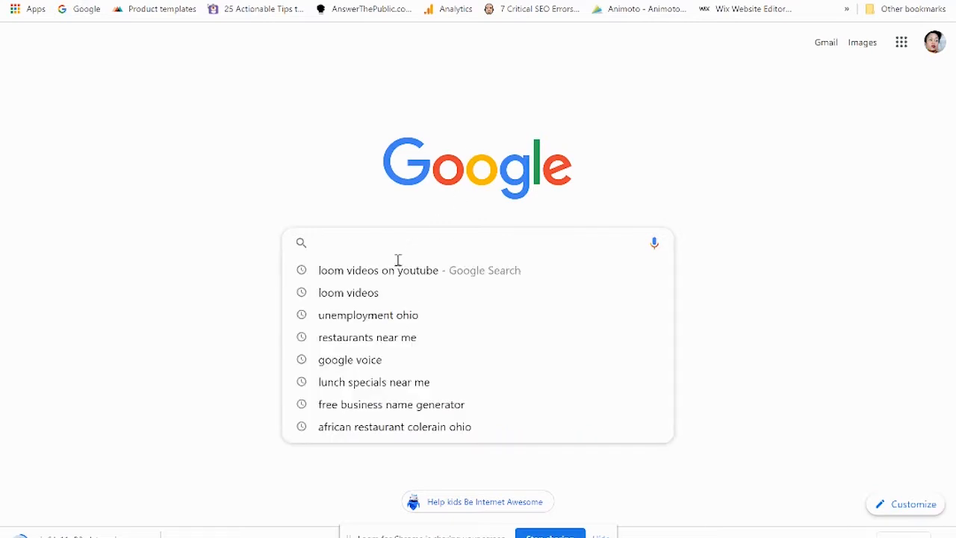
{"action": "type", "text": "d"}
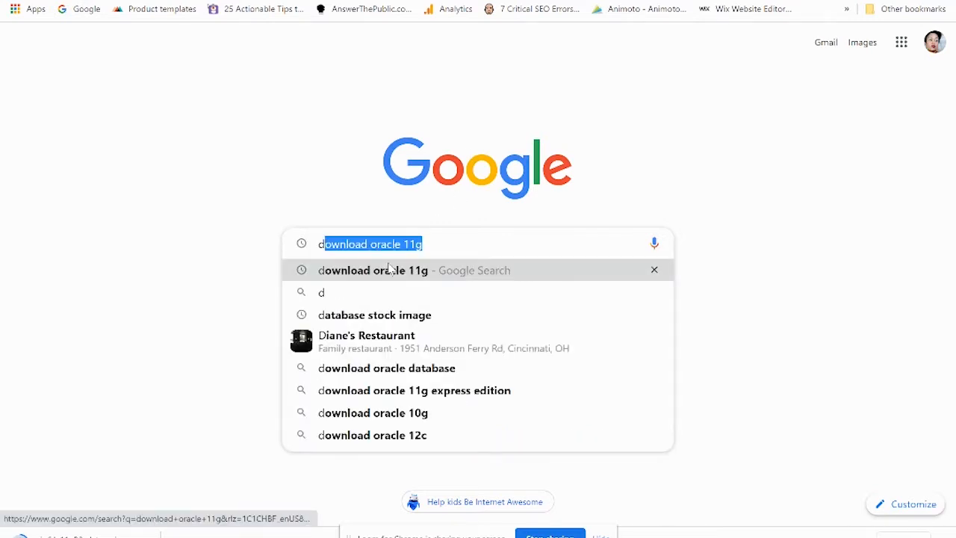
{"action": "left_click", "coordinate": [388, 269]}
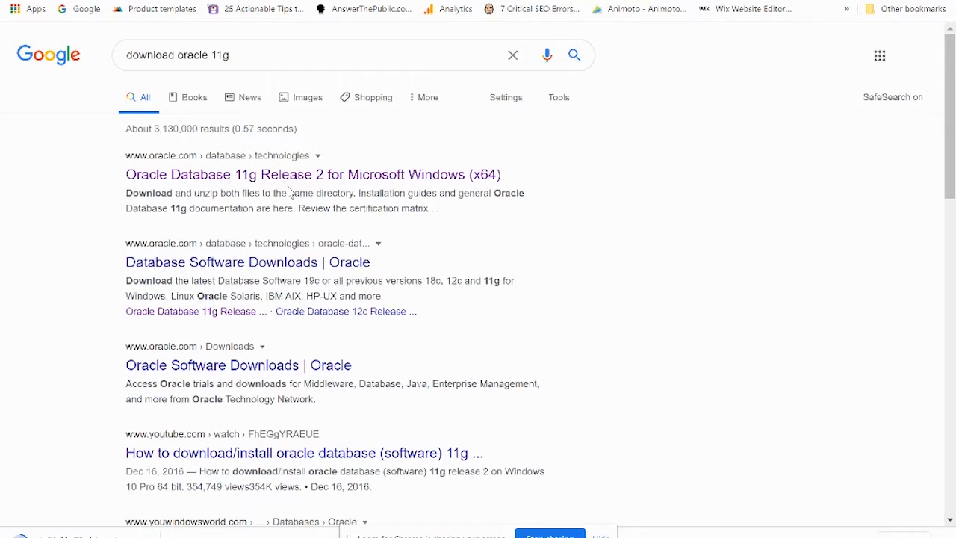
{"action": "left_click", "coordinate": [290, 179]}
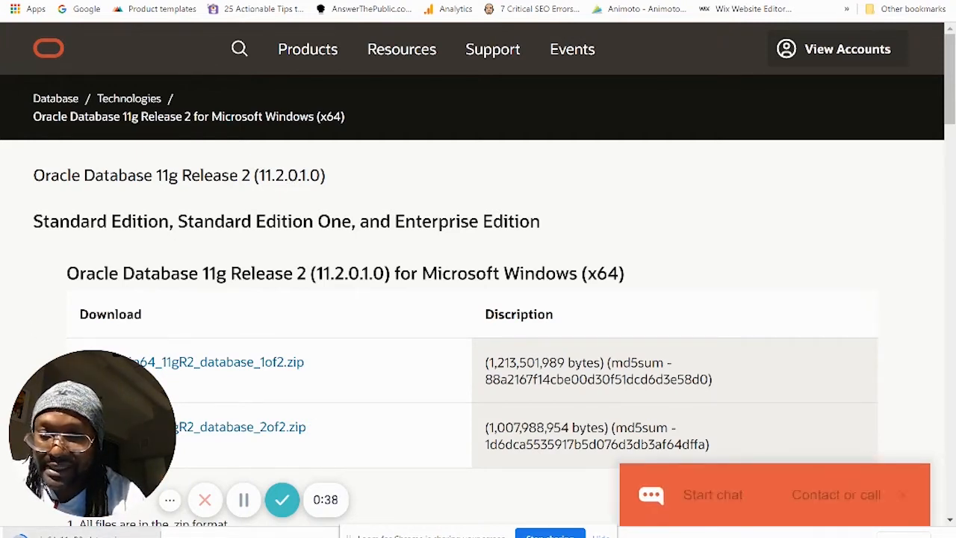
Step: Download win64_11gR2_database_2of2.zip from the download table
{"action": "left_click", "coordinate": [262, 436]}
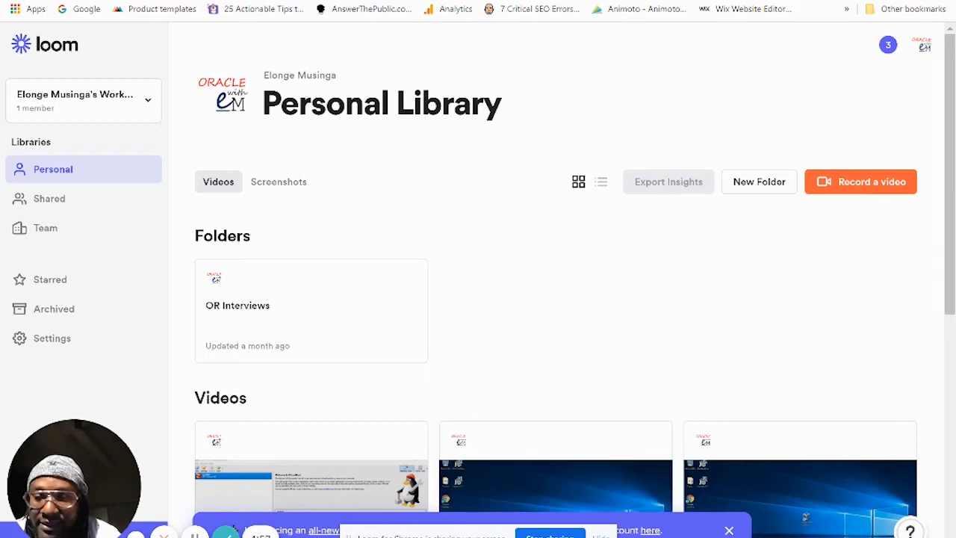
Step: Launch File Explorer by searching 'file' from the Start menu
{"action": "key", "text": "super"}
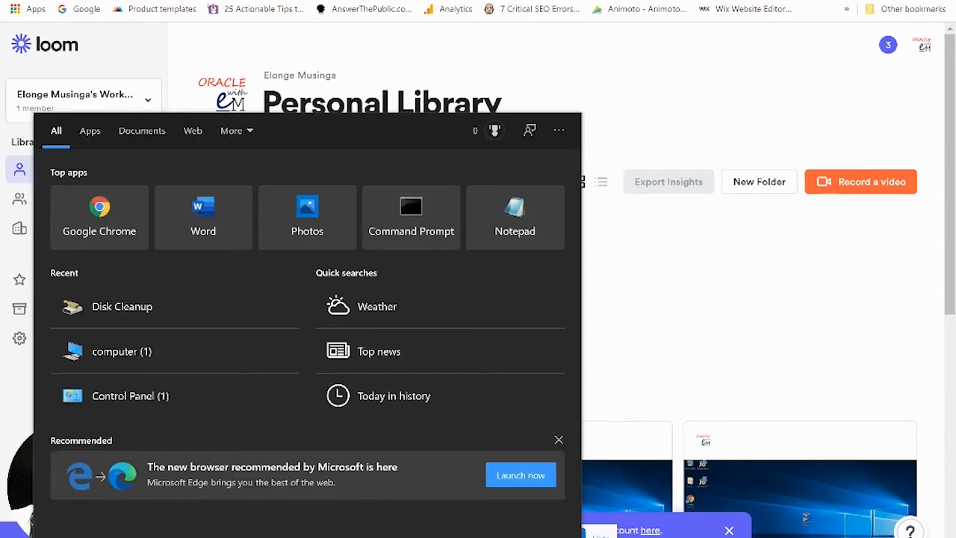
{"action": "type", "text": "in"}
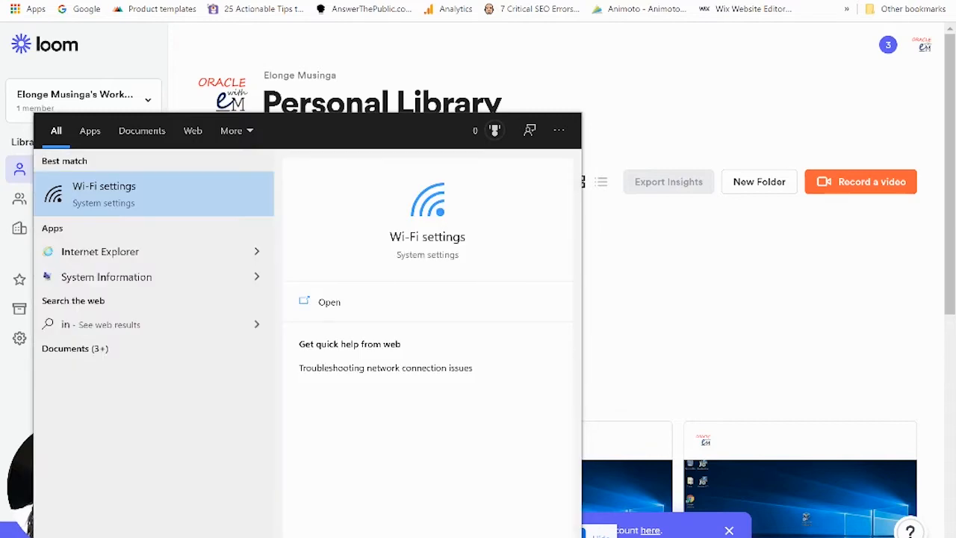
{"action": "key", "text": "BackSpace"}
{"action": "key", "text": "BackSpace"}
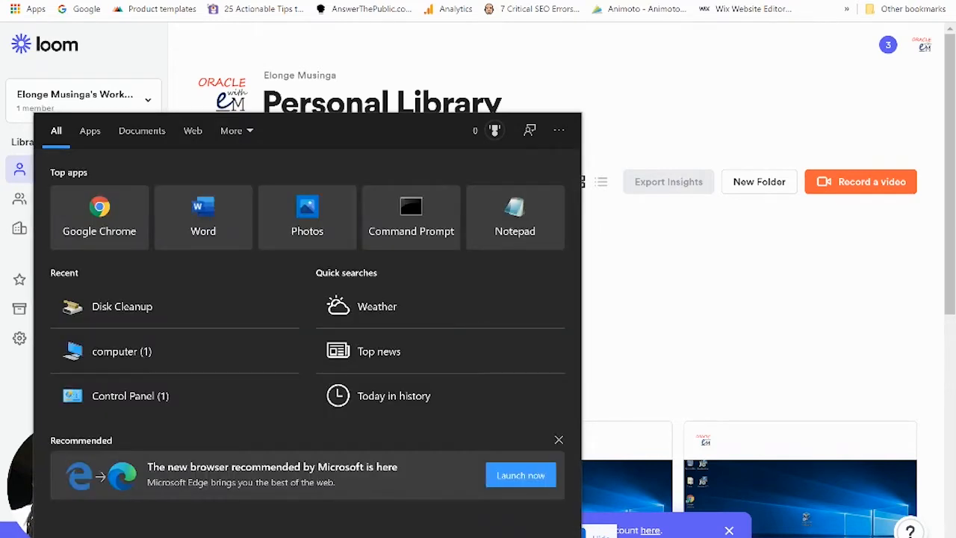
{"action": "type", "text": "file"}
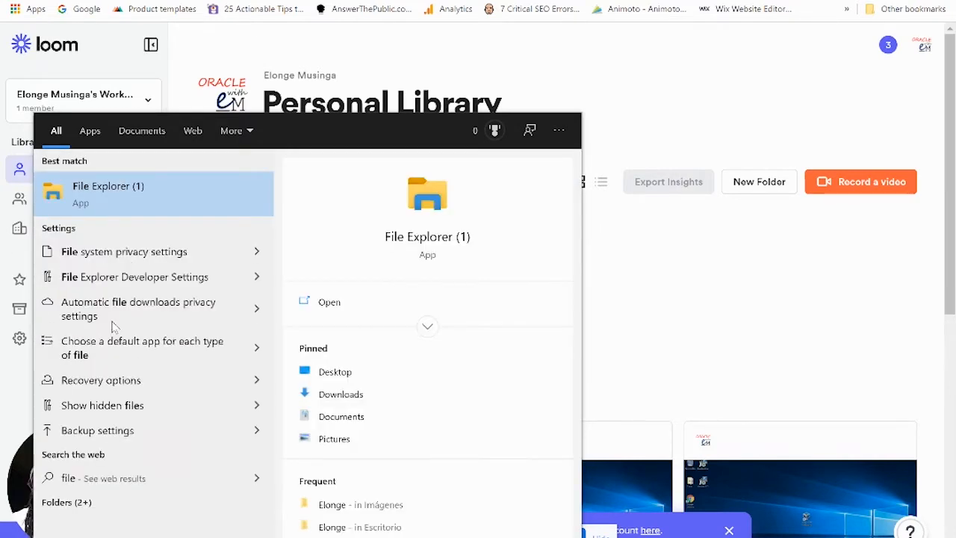
{"action": "left_click", "coordinate": [97, 201]}
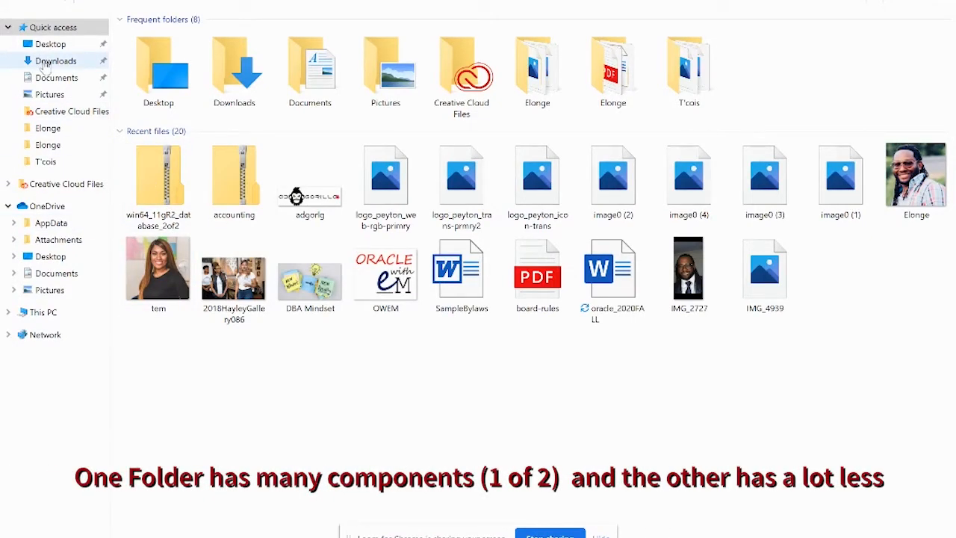
Step: In Downloads, choose Extract All for the win64_11gR2_database_1of2 zip
{"action": "left_click", "coordinate": [46, 64]}
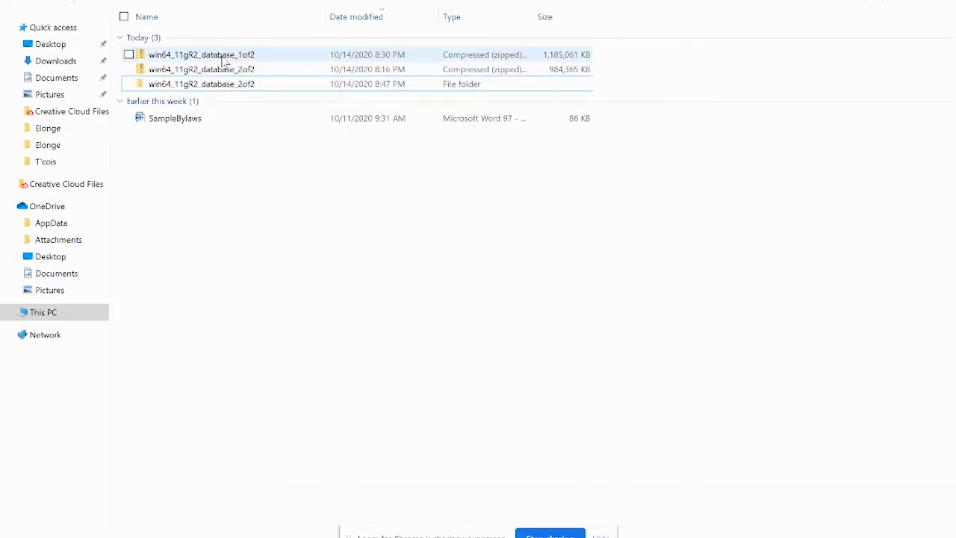
{"action": "left_click", "coordinate": [216, 59]}
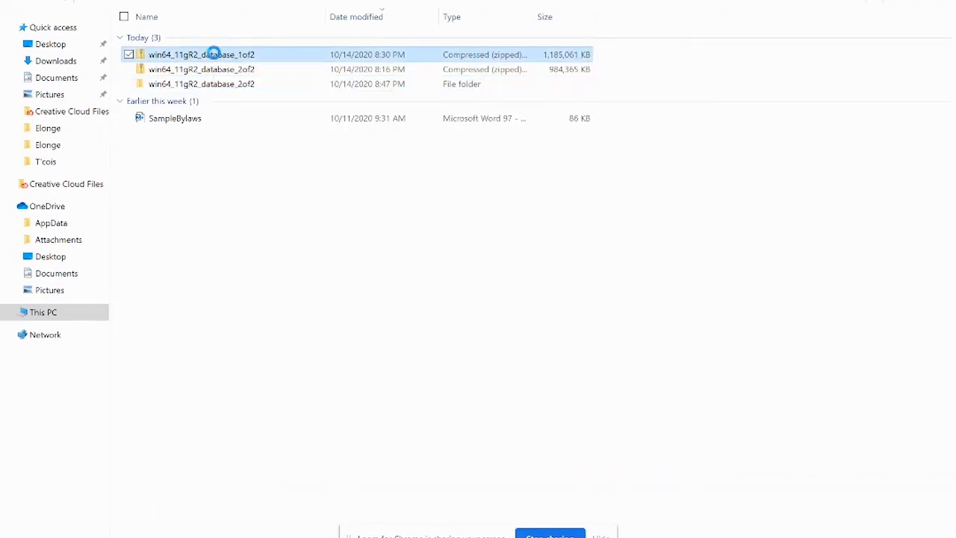
{"action": "right_click", "coordinate": [215, 57]}
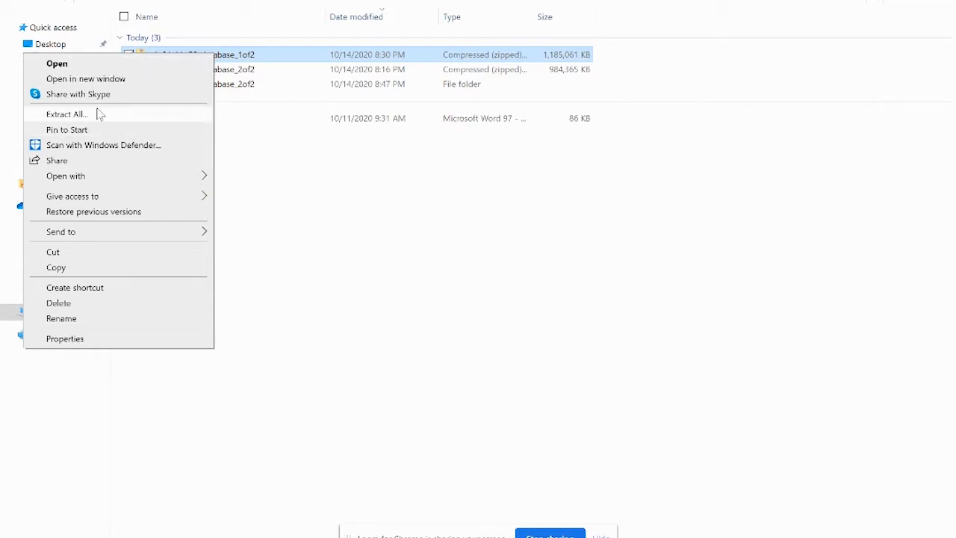
{"action": "left_click", "coordinate": [66, 113]}
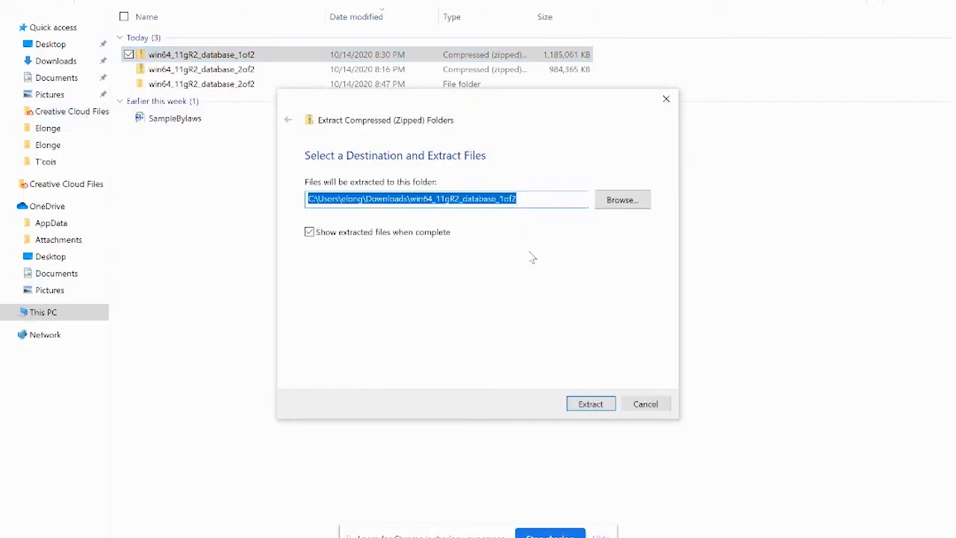
Step: Extract win64_11gR2_database_1of2 into the suggested same-named folder
{"action": "left_click", "coordinate": [586, 406]}
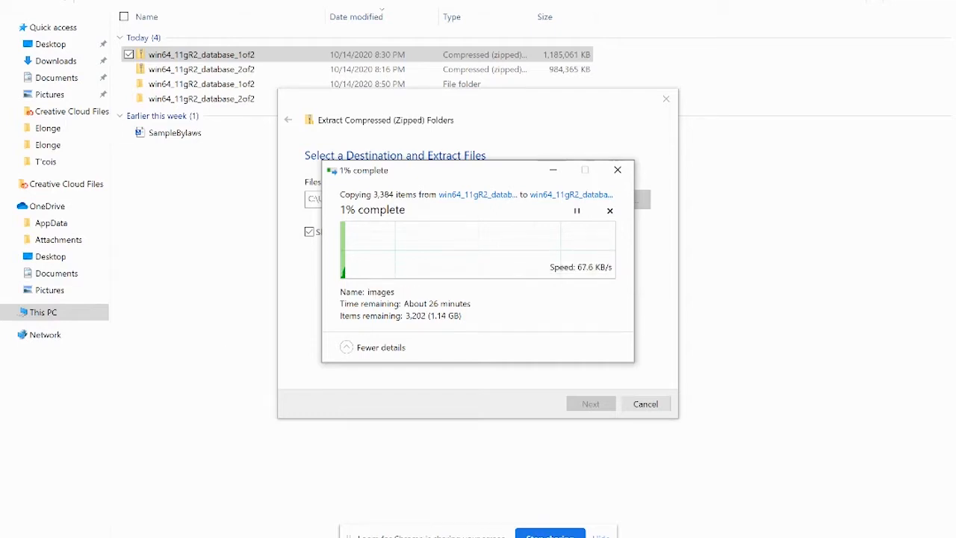
Step: Switch back to Chrome's Loom Personal Library page from the taskbar
{"action": "mouse_move", "coordinate": [360, 537]}
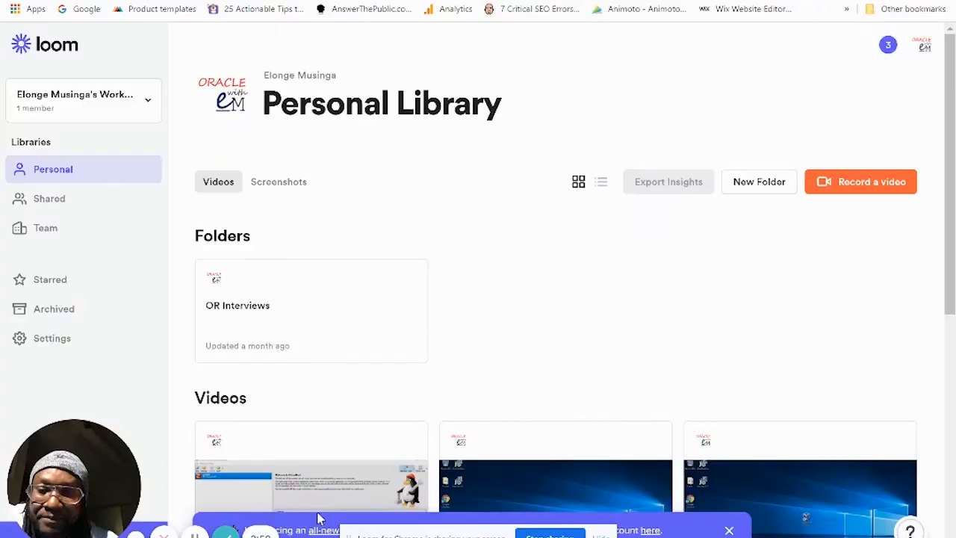
{"action": "left_click", "coordinate": [282, 493]}
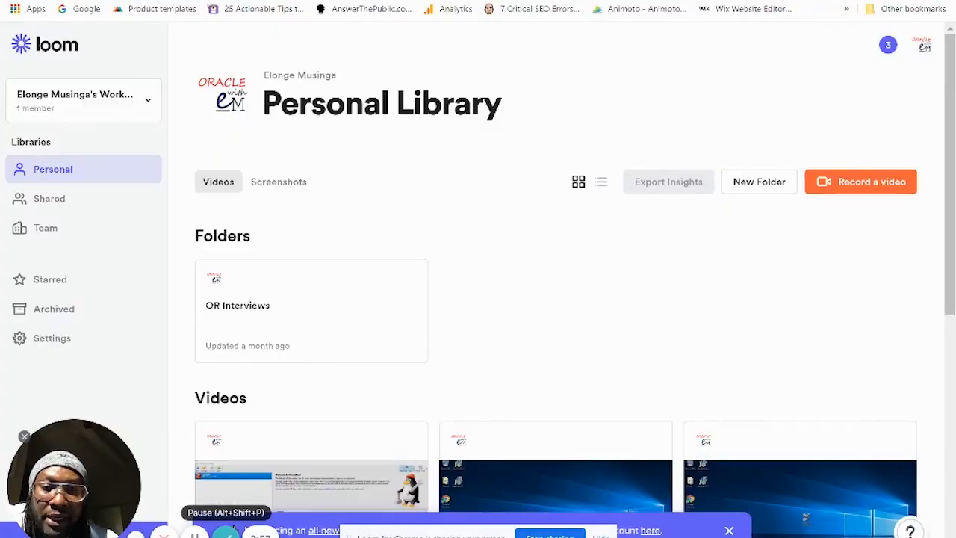
{"action": "left_click", "coordinate": [194, 535]}
{"action": "left_click", "coordinate": [194, 535]}
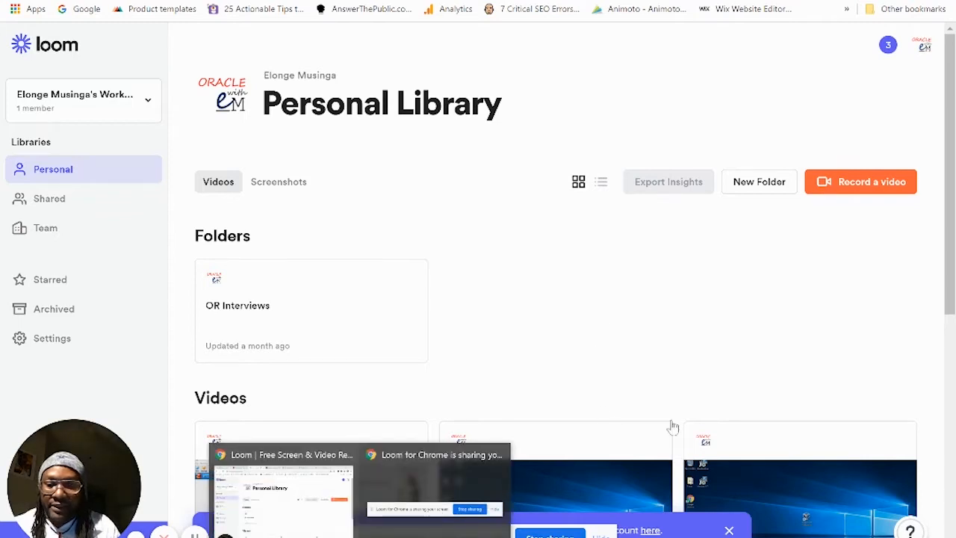
Step: Return File Explorer to Downloads and select the win64_11gR2_database_2of2 folder
{"action": "mouse_move", "coordinate": [361, 537]}
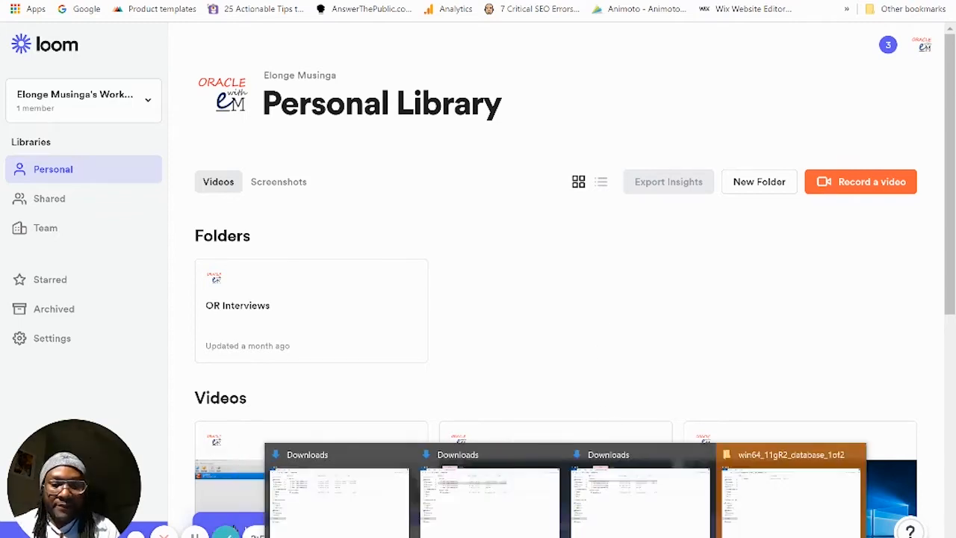
{"action": "left_click", "coordinate": [789, 514]}
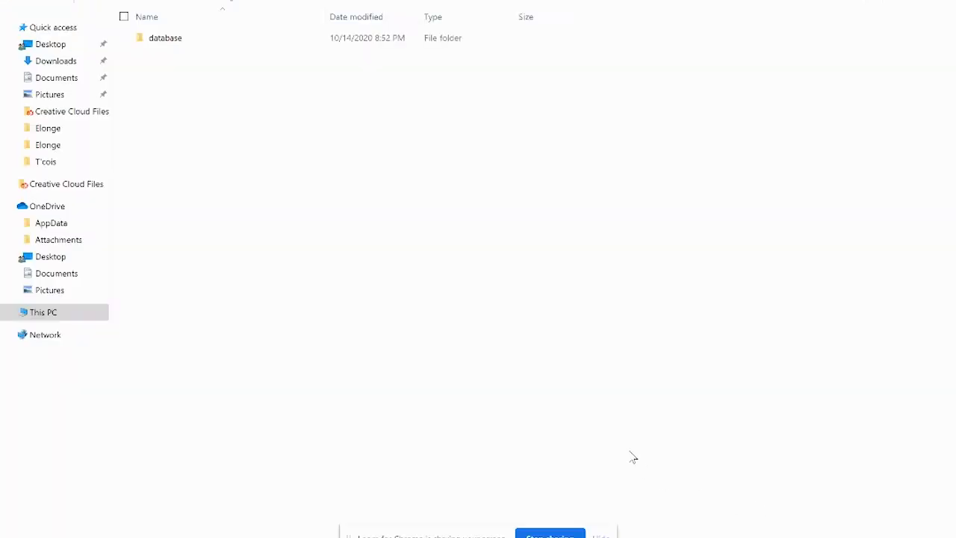
{"action": "left_click", "coordinate": [53, 61]}
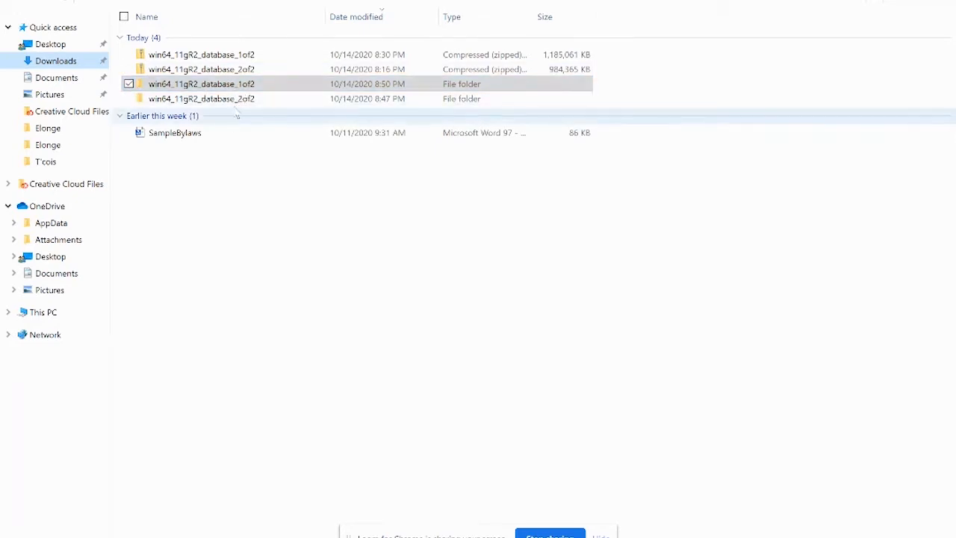
{"action": "left_click", "coordinate": [213, 88]}
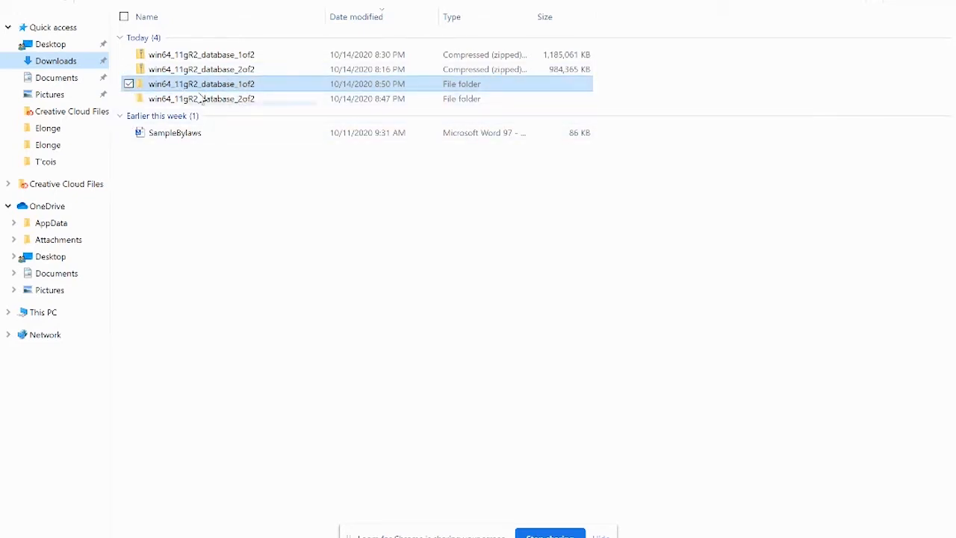
{"action": "left_click", "coordinate": [221, 105]}
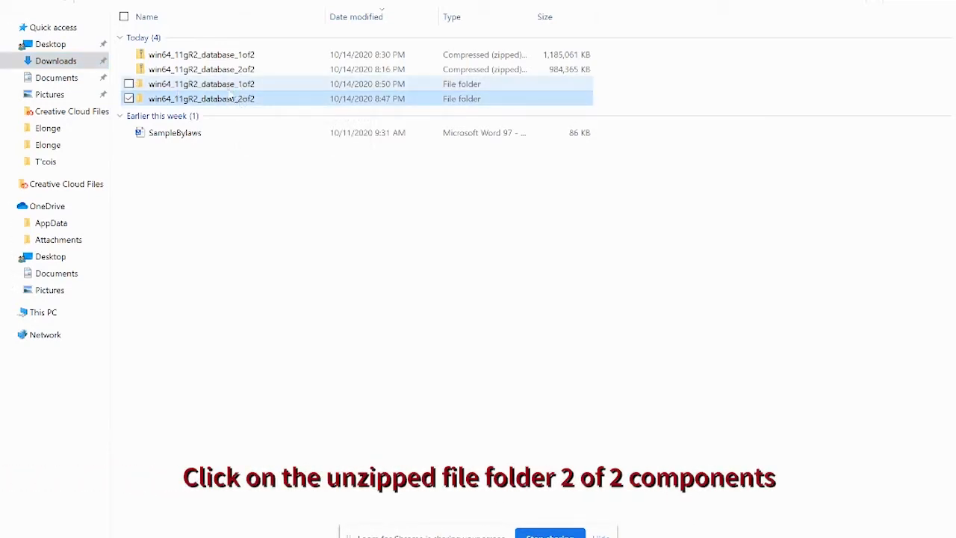
{"action": "double_click", "coordinate": [170, 86]}
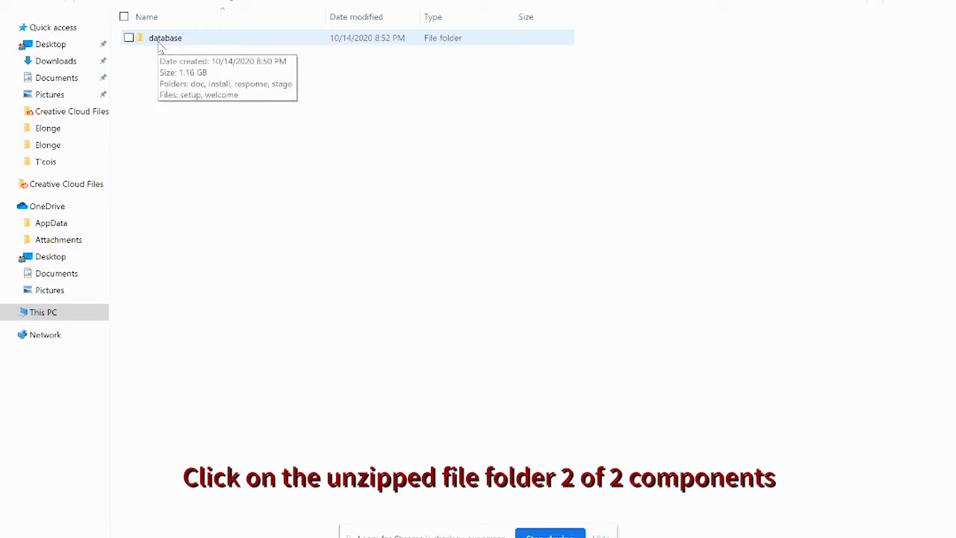
{"action": "double_click", "coordinate": [159, 41]}
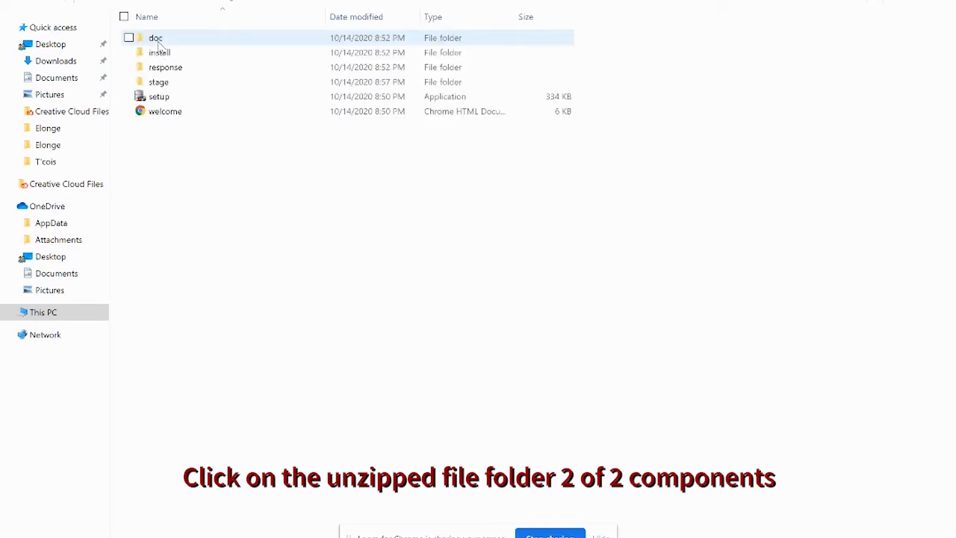
{"action": "double_click", "coordinate": [159, 85]}
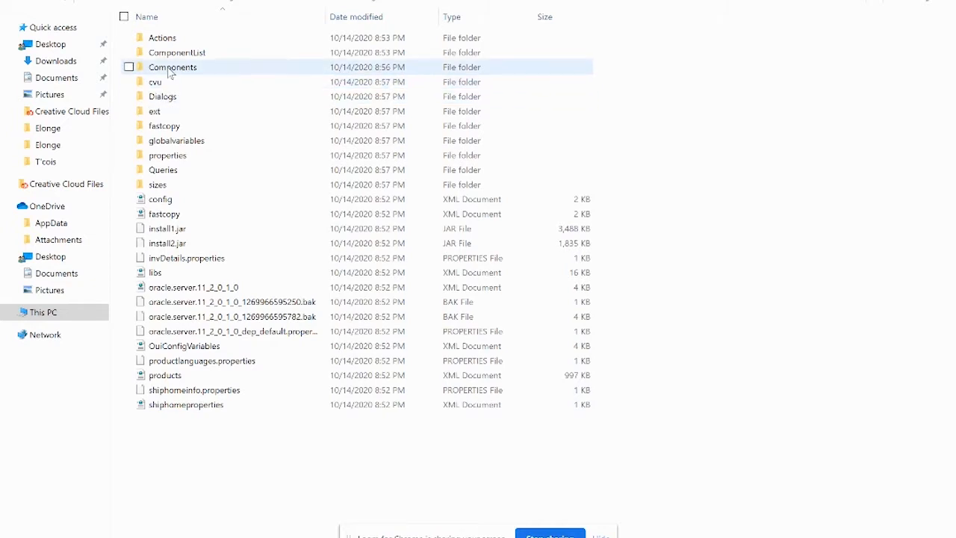
{"action": "double_click", "coordinate": [170, 69]}
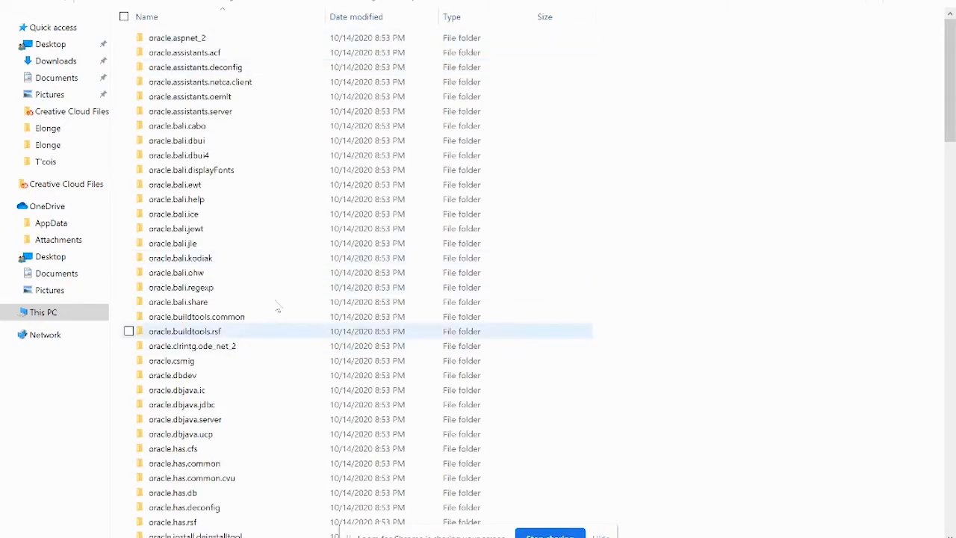
{"action": "left_click", "coordinate": [18, 6]}
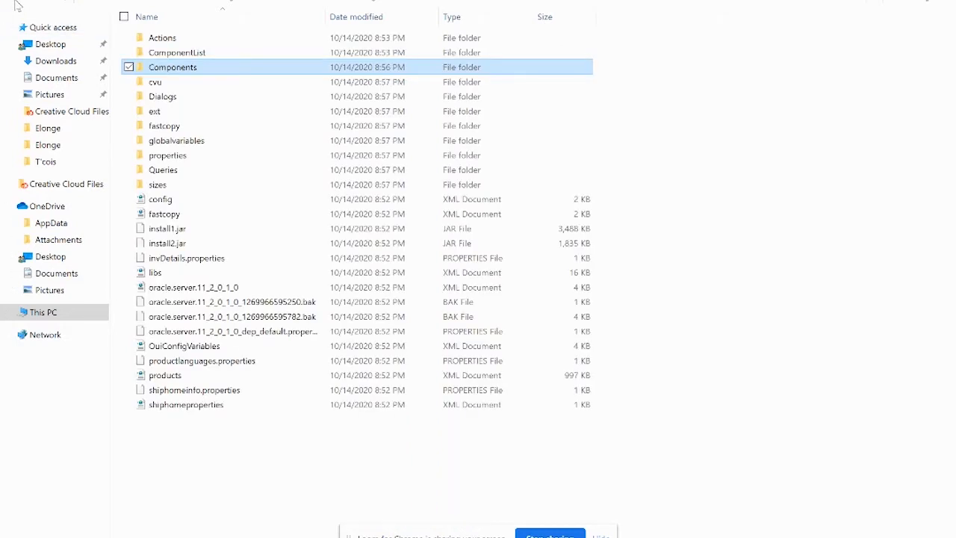
{"action": "left_click", "coordinate": [18, 6]}
{"action": "left_click", "coordinate": [18, 6]}
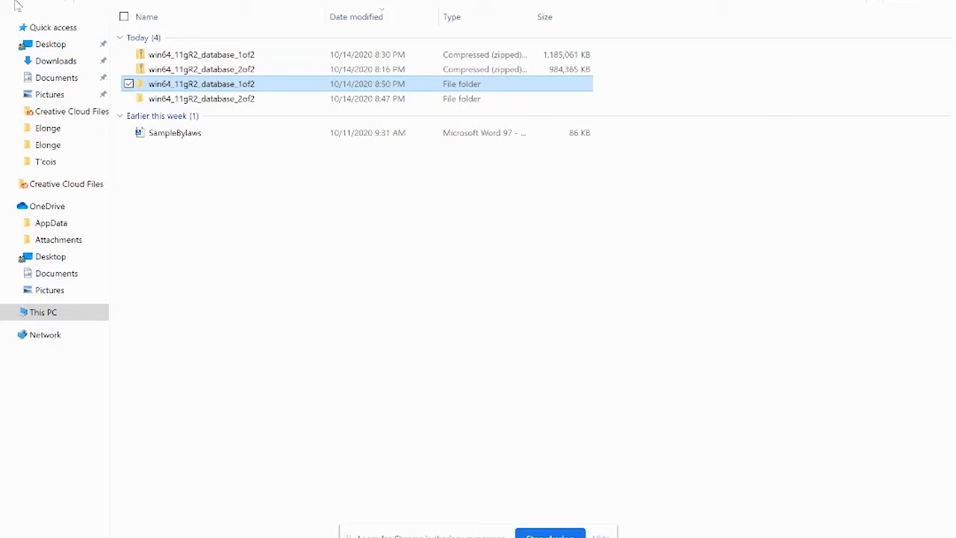
Step: Open win64_11gR2_database_2of2\database\stage\Components
{"action": "double_click", "coordinate": [222, 104]}
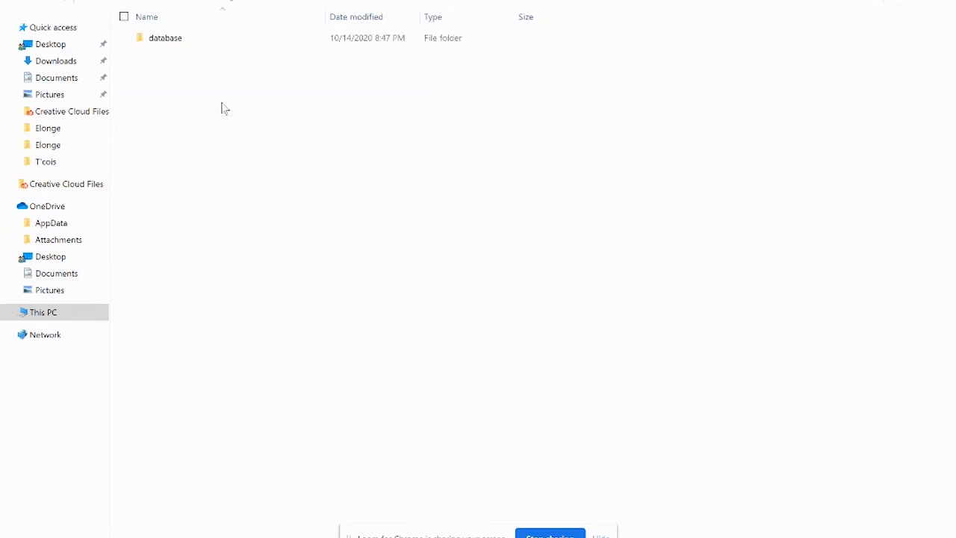
{"action": "double_click", "coordinate": [171, 41]}
{"action": "double_click", "coordinate": [168, 40]}
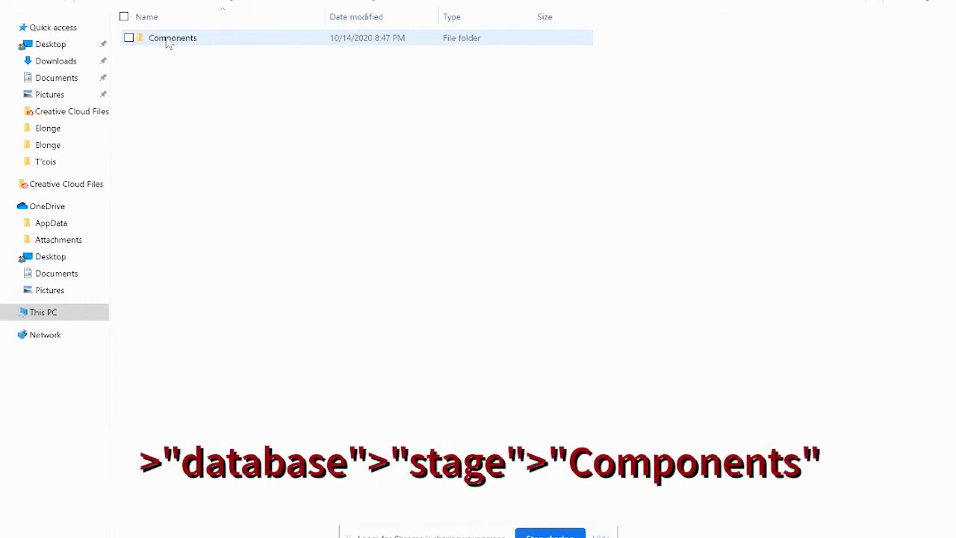
{"action": "double_click", "coordinate": [167, 42]}
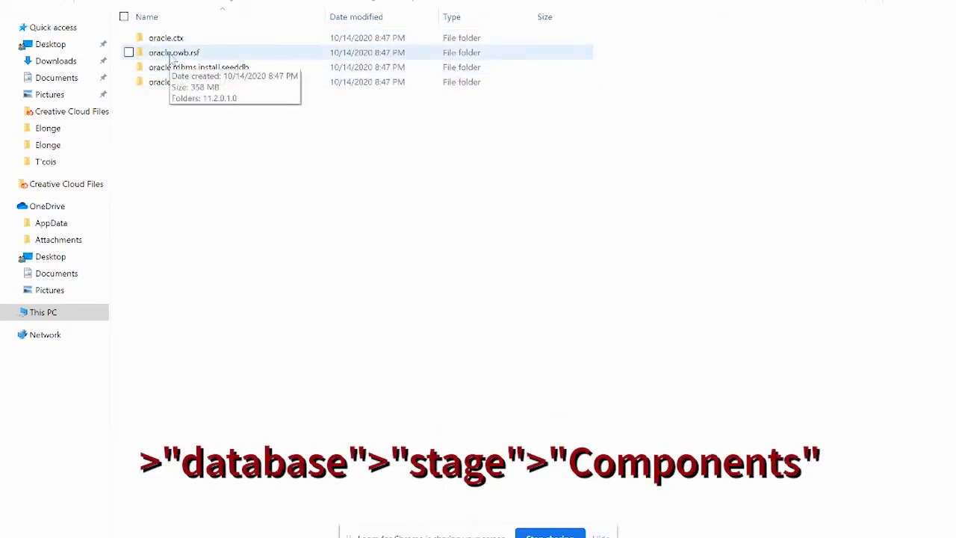
Step: Copy oracle.ctx, oracle.owb.rsf, oracle.rdbms.install.seeddb and oracle.sysman.console.db
{"action": "left_click", "coordinate": [172, 40]}
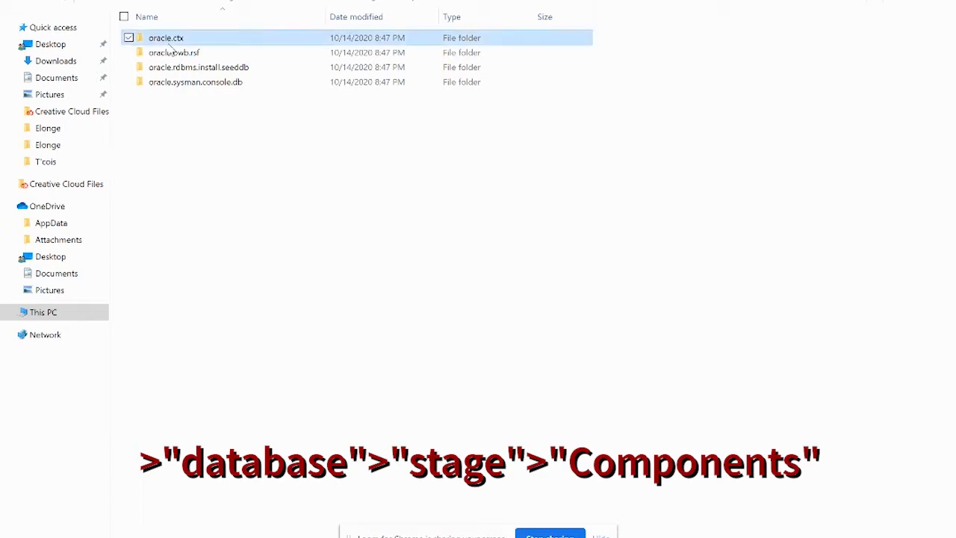
{"action": "left_click", "coordinate": [171, 52], "text": "ctrl"}
{"action": "left_click", "coordinate": [169, 69], "text": "ctrl"}
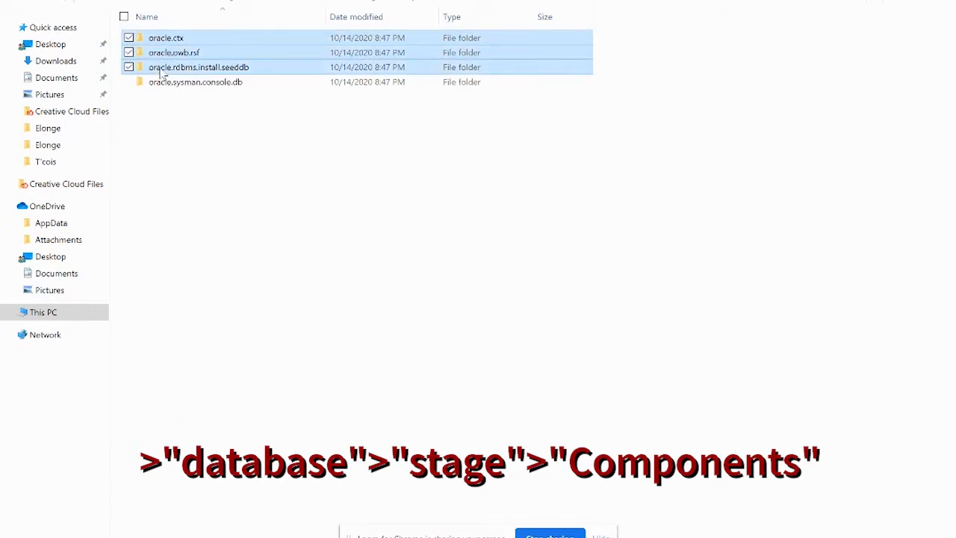
{"action": "left_click", "coordinate": [161, 82], "text": "ctrl"}
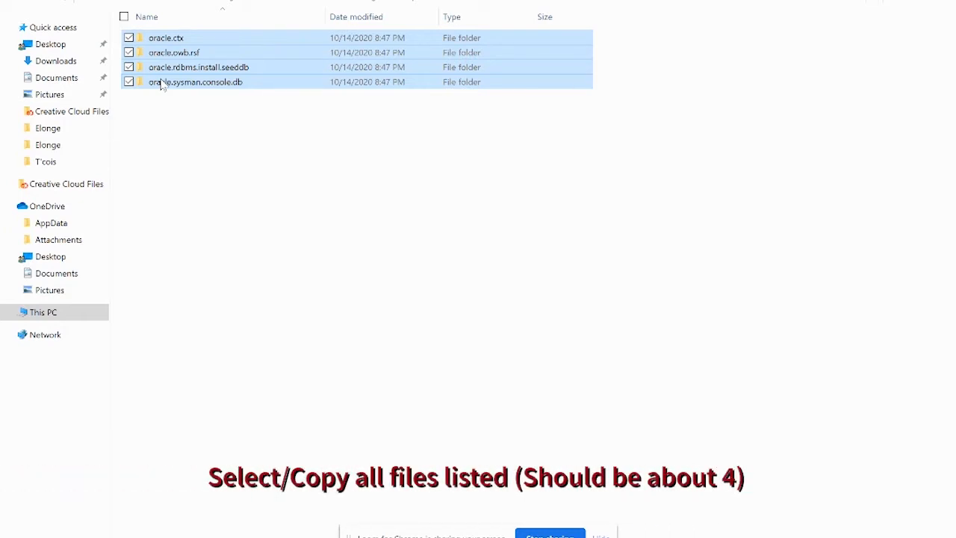
{"action": "right_click", "coordinate": [161, 86]}
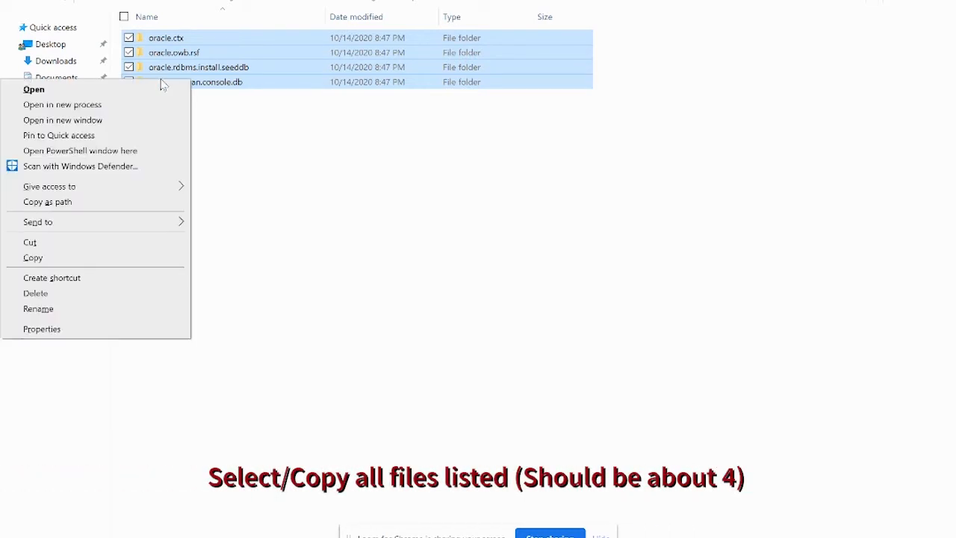
{"action": "left_click", "coordinate": [58, 262]}
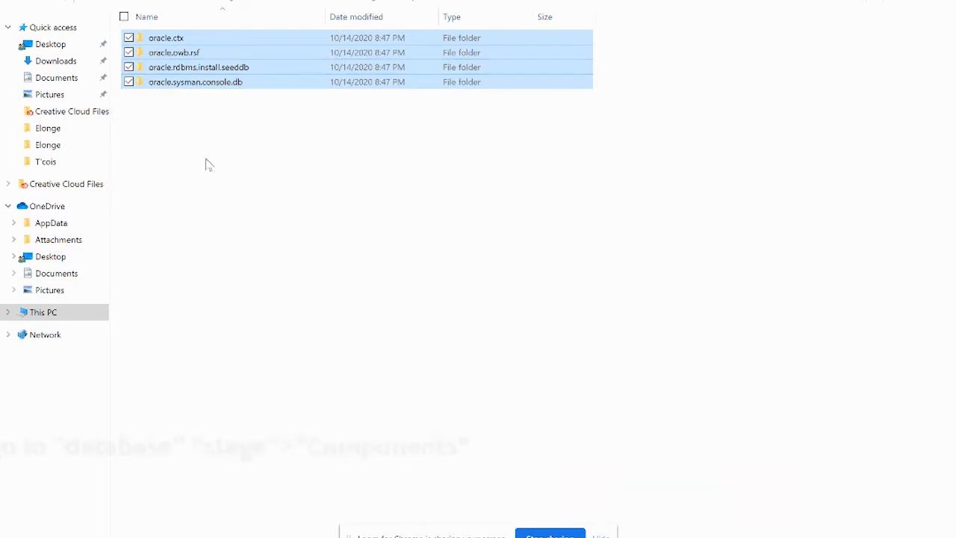
Step: Paste the four component folders into win64_11gR2_database_1of2\database\stage\Components
{"action": "left_click", "coordinate": [16, 5]}
{"action": "left_click", "coordinate": [16, 4]}
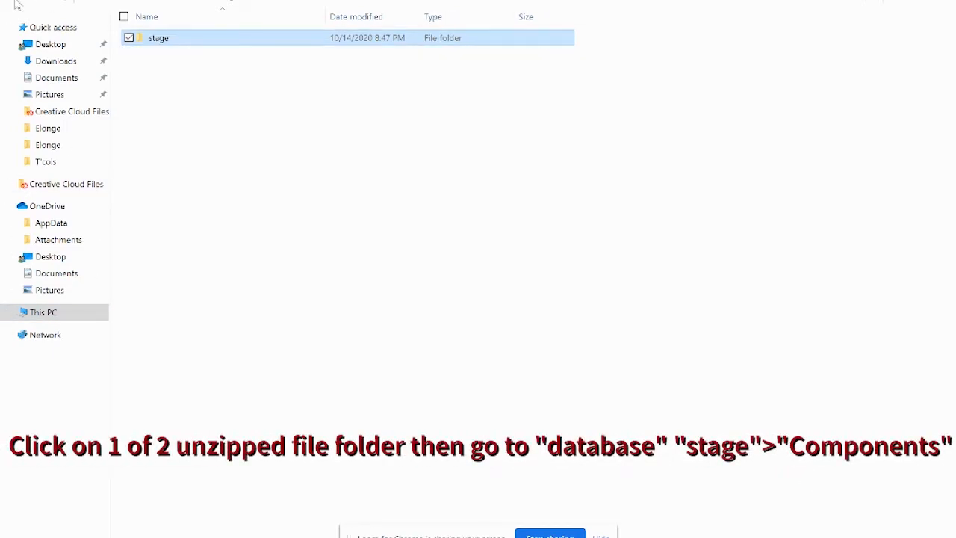
{"action": "left_click", "coordinate": [16, 4]}
{"action": "left_click", "coordinate": [16, 5]}
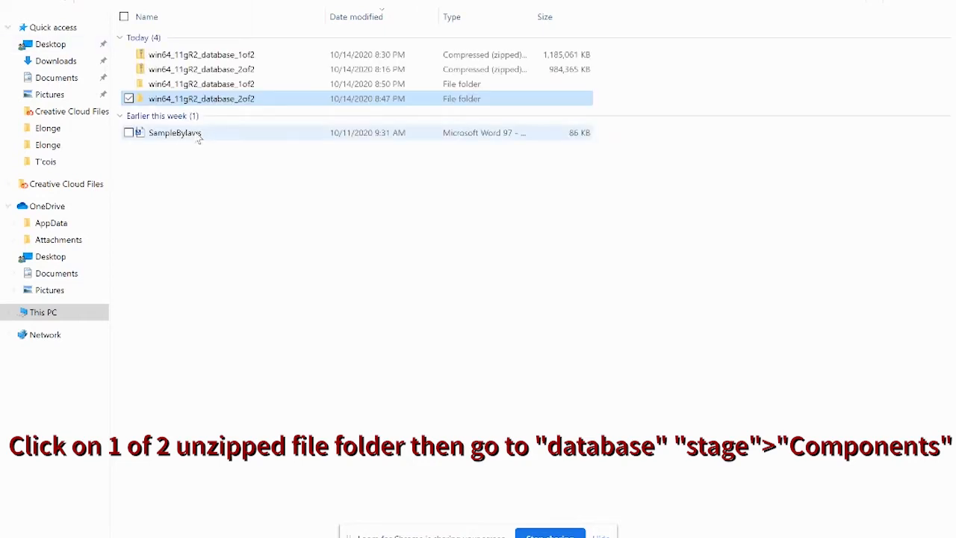
{"action": "double_click", "coordinate": [181, 87]}
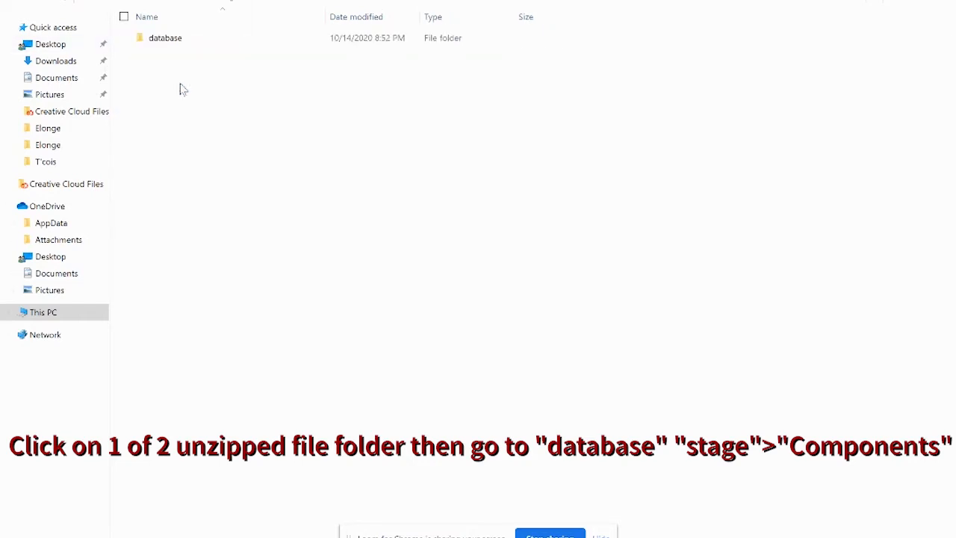
{"action": "double_click", "coordinate": [173, 41]}
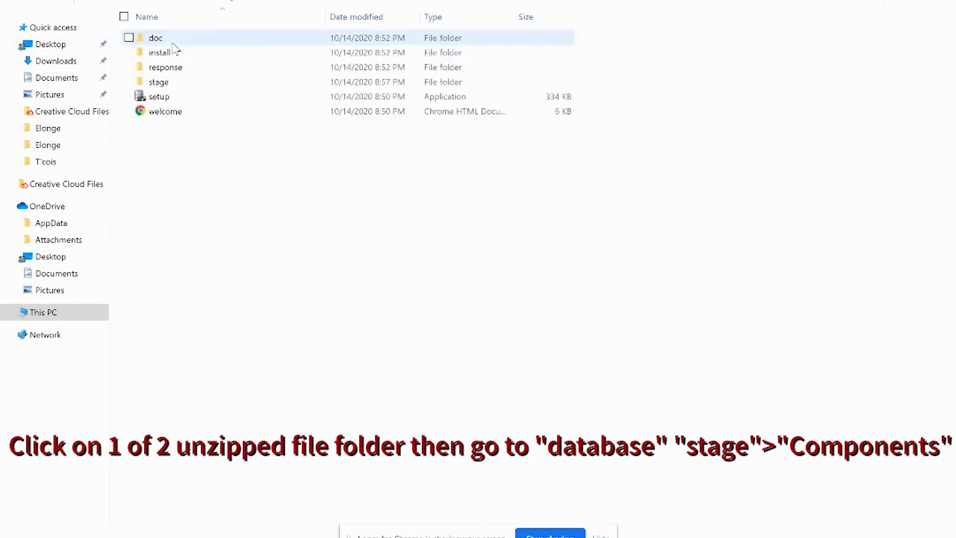
{"action": "double_click", "coordinate": [157, 83]}
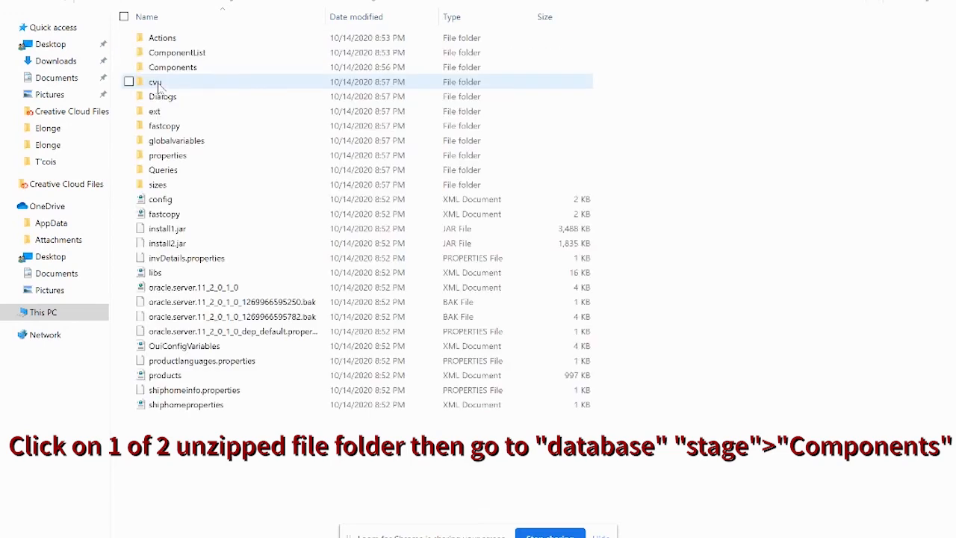
{"action": "double_click", "coordinate": [160, 67]}
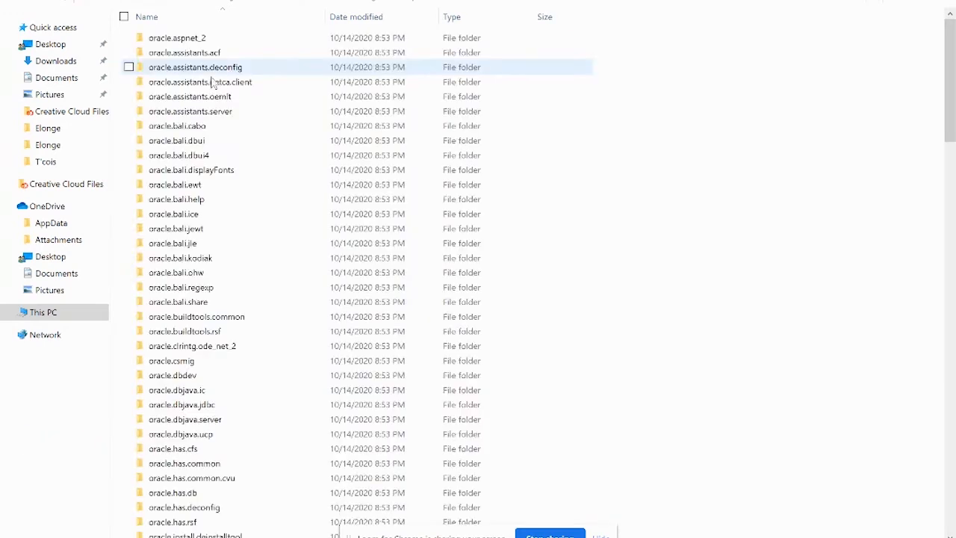
{"action": "right_click", "coordinate": [667, 181]}
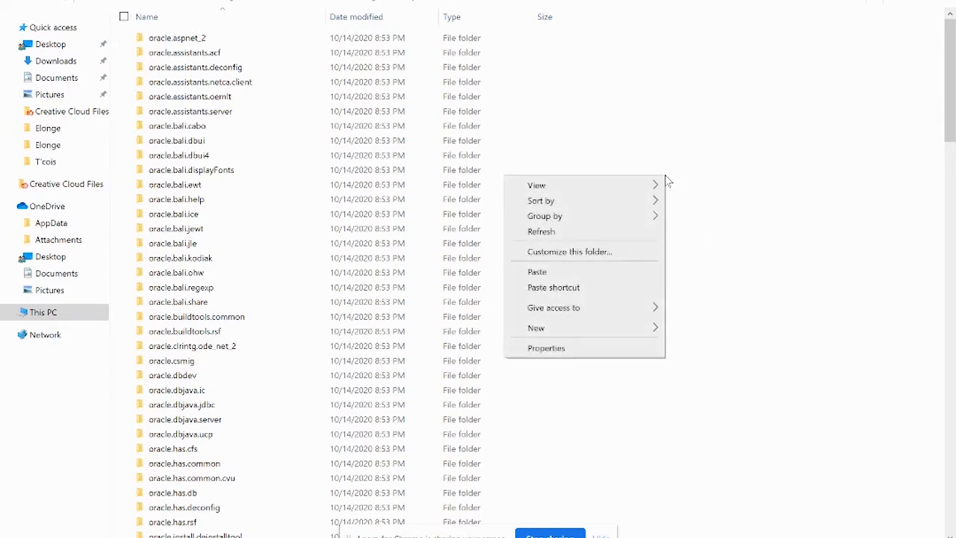
{"action": "left_click", "coordinate": [541, 273]}
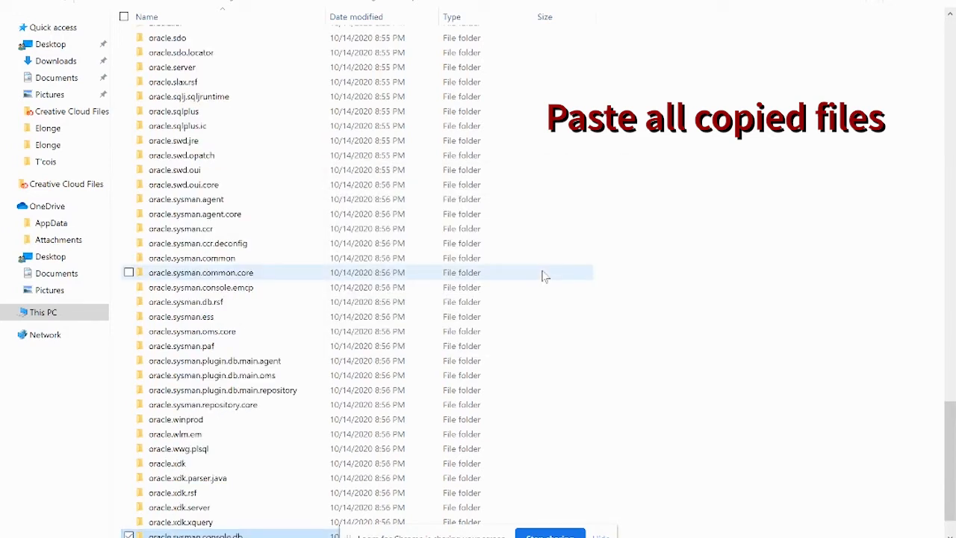
Step: Glance at the Loom page, then bring the File Explorer Downloads window back
{"action": "mouse_move", "coordinate": [360, 537]}
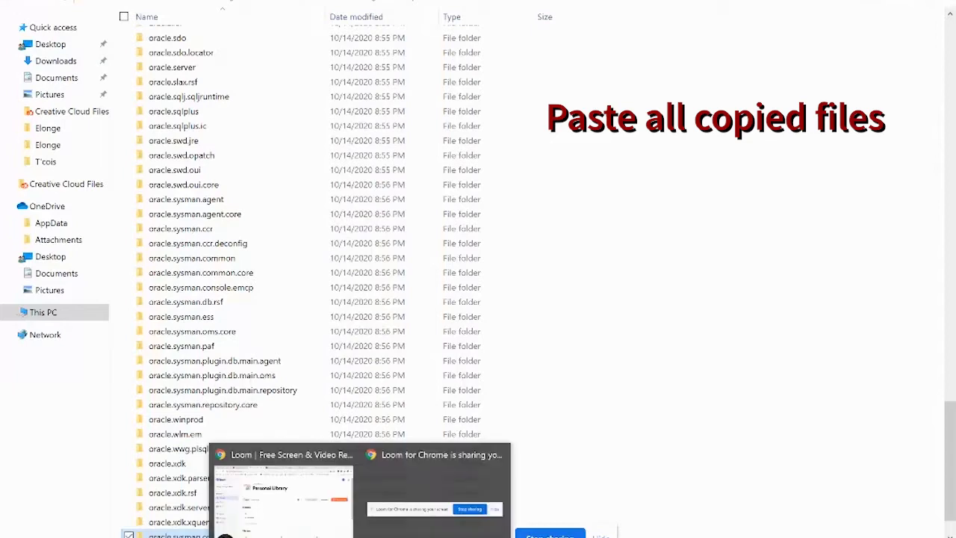
{"action": "left_click", "coordinate": [331, 518]}
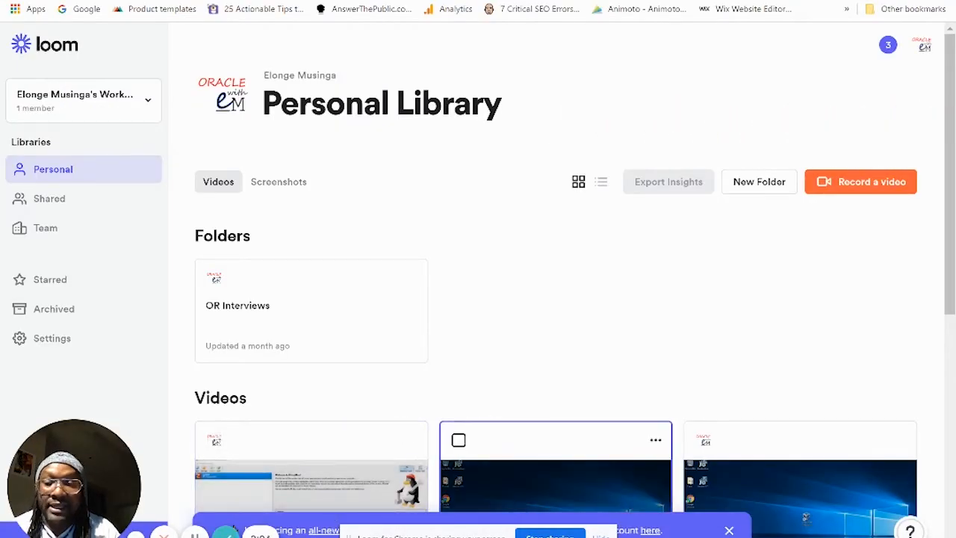
{"action": "mouse_move", "coordinate": [565, 537]}
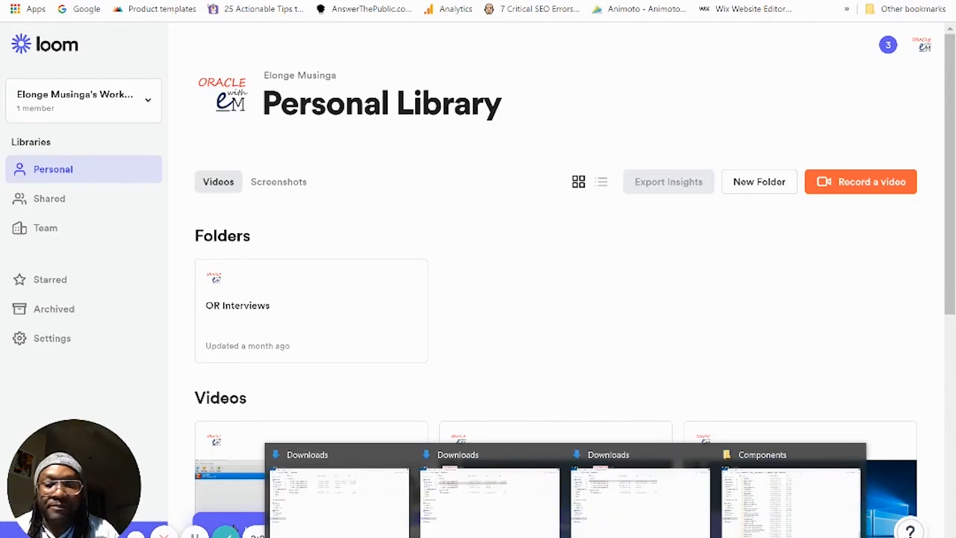
{"action": "left_click", "coordinate": [659, 532]}
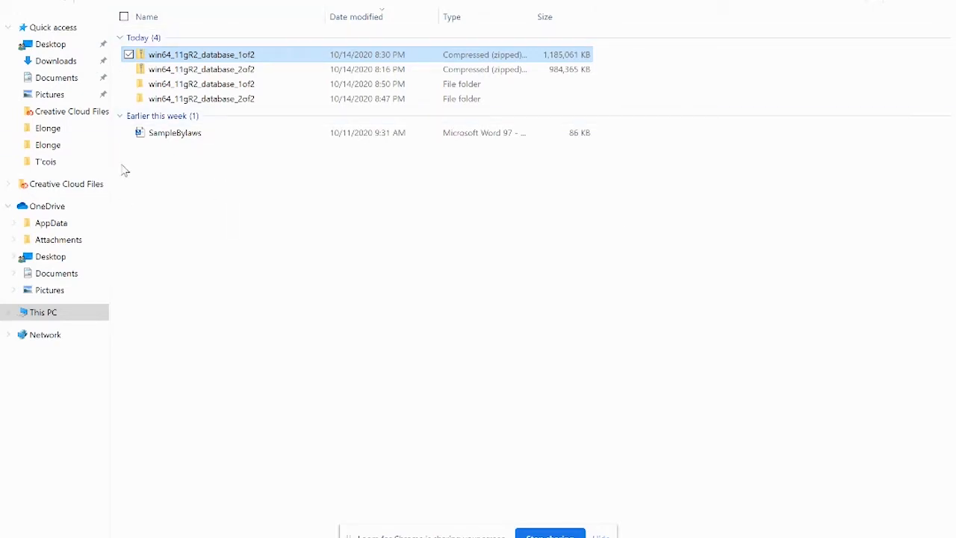
{"action": "left_click", "coordinate": [169, 88]}
{"action": "double_click", "coordinate": [169, 89]}
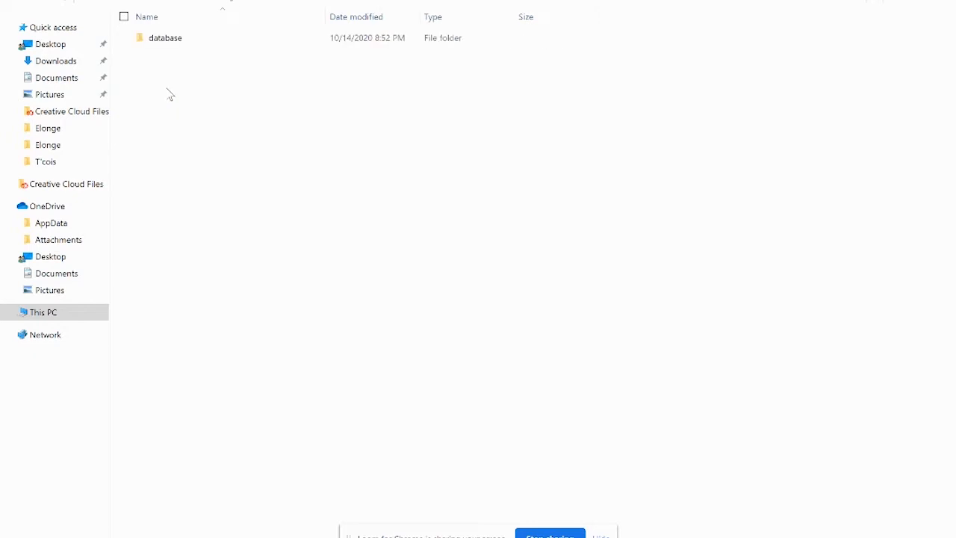
{"action": "double_click", "coordinate": [169, 42]}
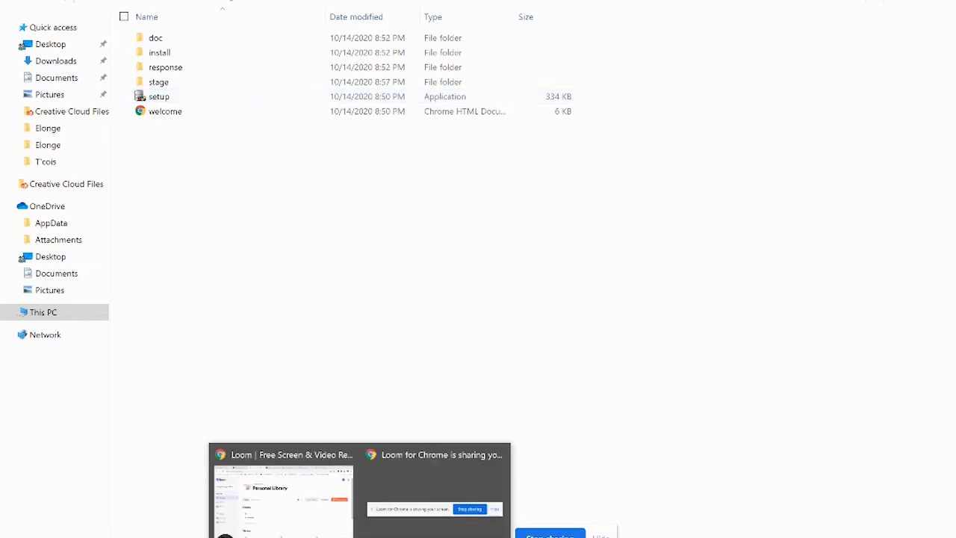
{"action": "left_click", "coordinate": [209, 523]}
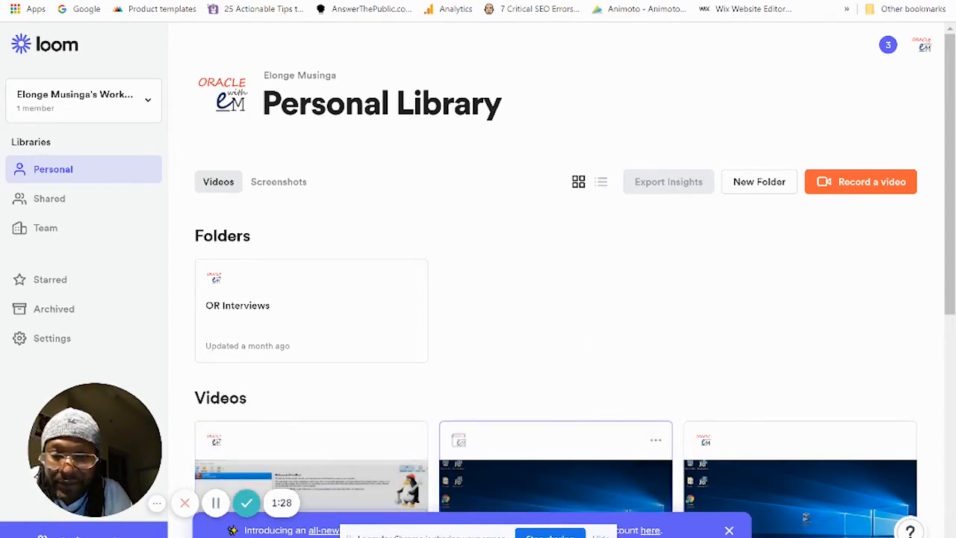
{"action": "mouse_move", "coordinate": [360, 537]}
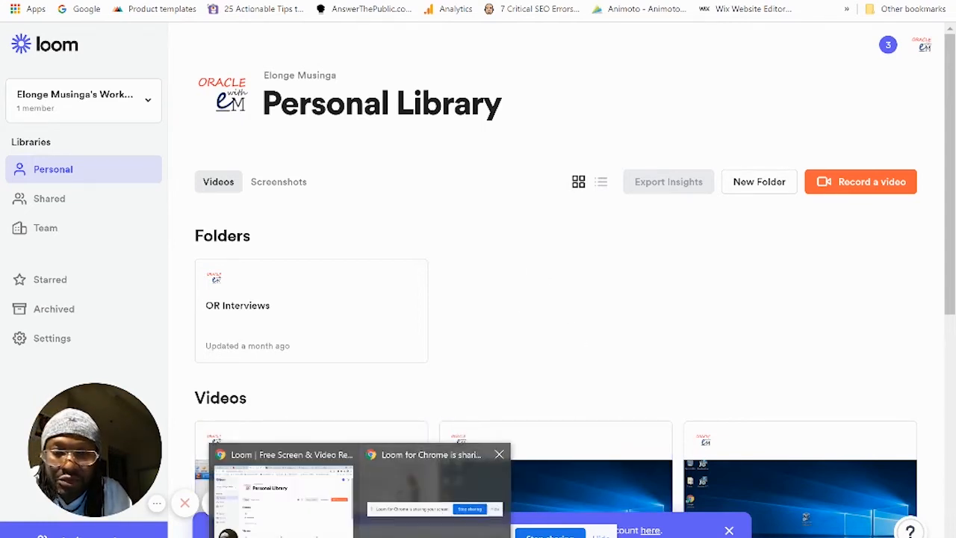
{"action": "mouse_move", "coordinate": [550, 537]}
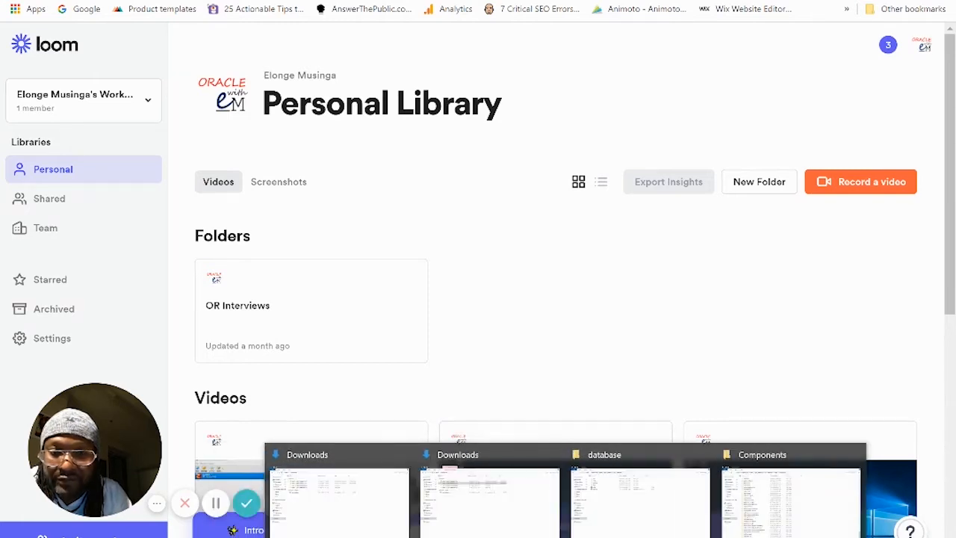
{"action": "left_click", "coordinate": [357, 515]}
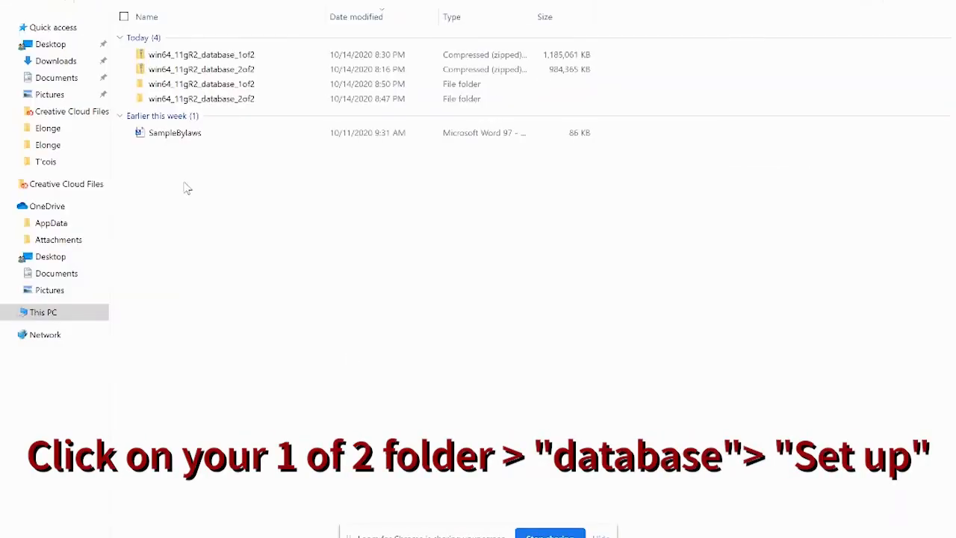
Step: Run setup from win64_11gR2_database_1of2\database to start the Oracle installer
{"action": "double_click", "coordinate": [170, 92]}
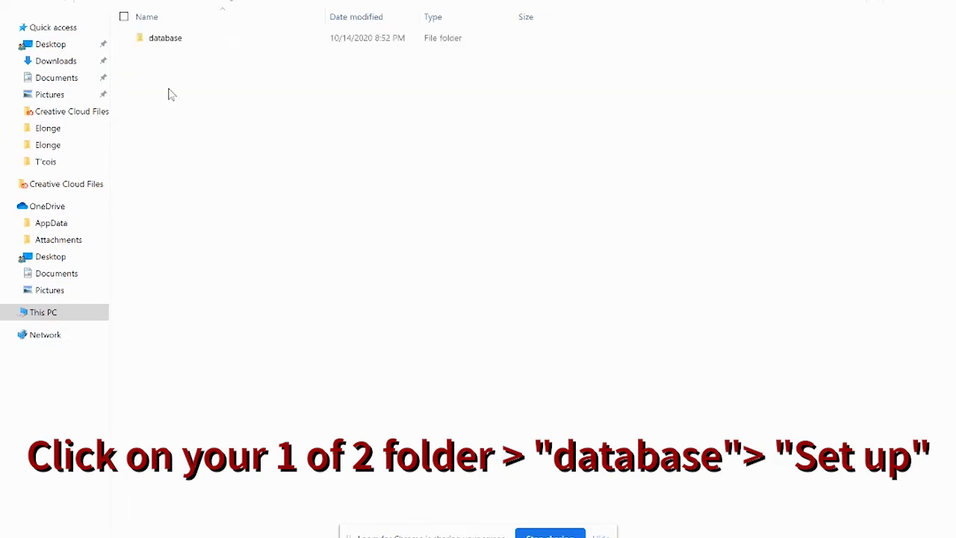
{"action": "double_click", "coordinate": [171, 43]}
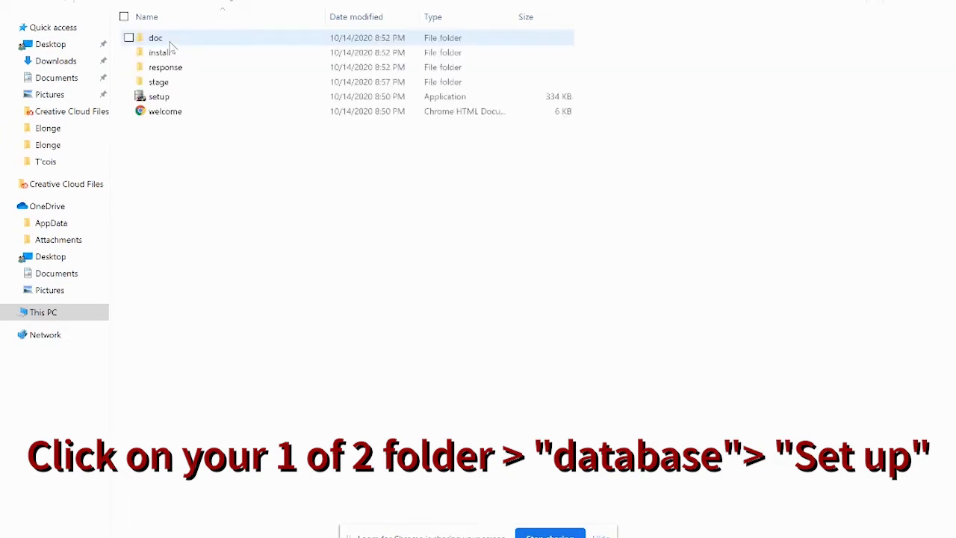
{"action": "double_click", "coordinate": [160, 98]}
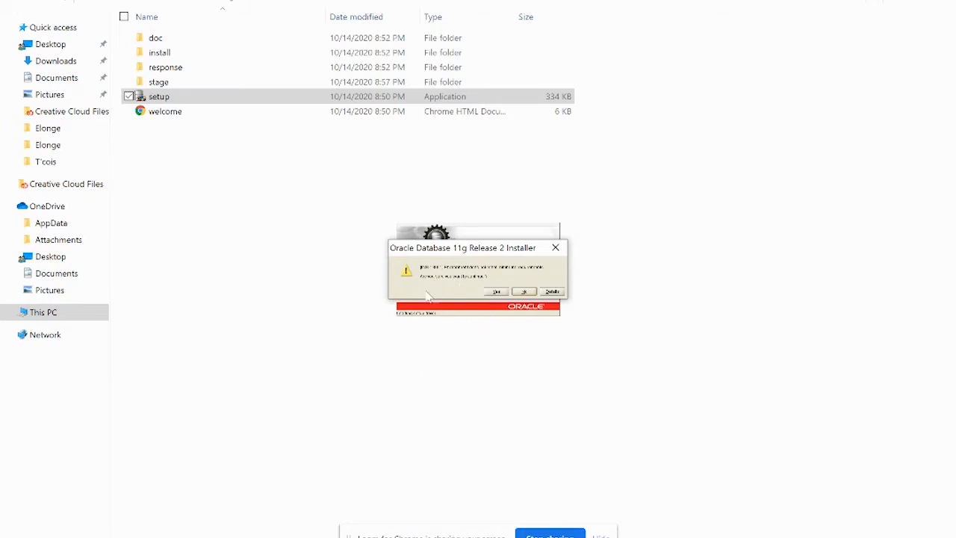
Step: Answer Yes to the installer's startup warning
{"action": "left_click", "coordinate": [497, 292]}
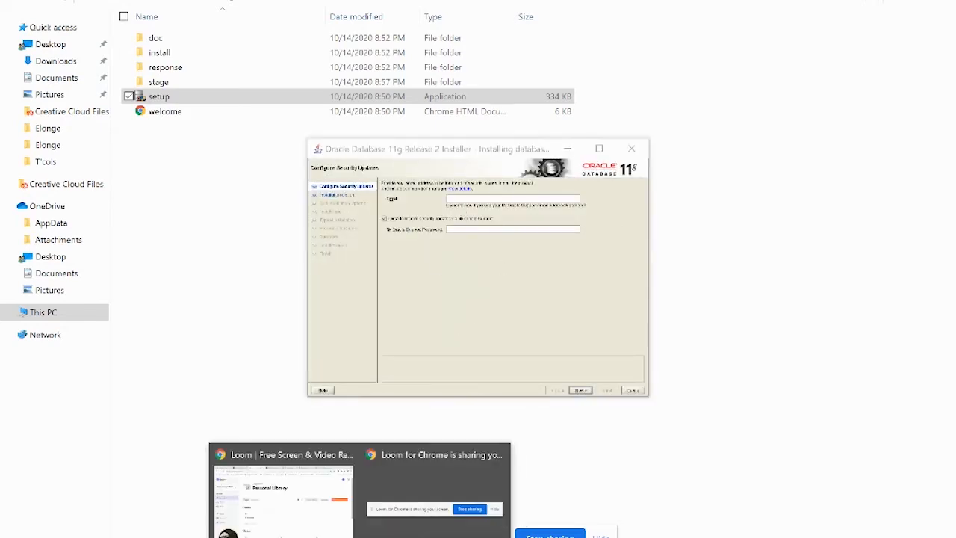
Step: Decline security updates and confirm continuing without an email address
{"action": "left_click", "coordinate": [322, 527]}
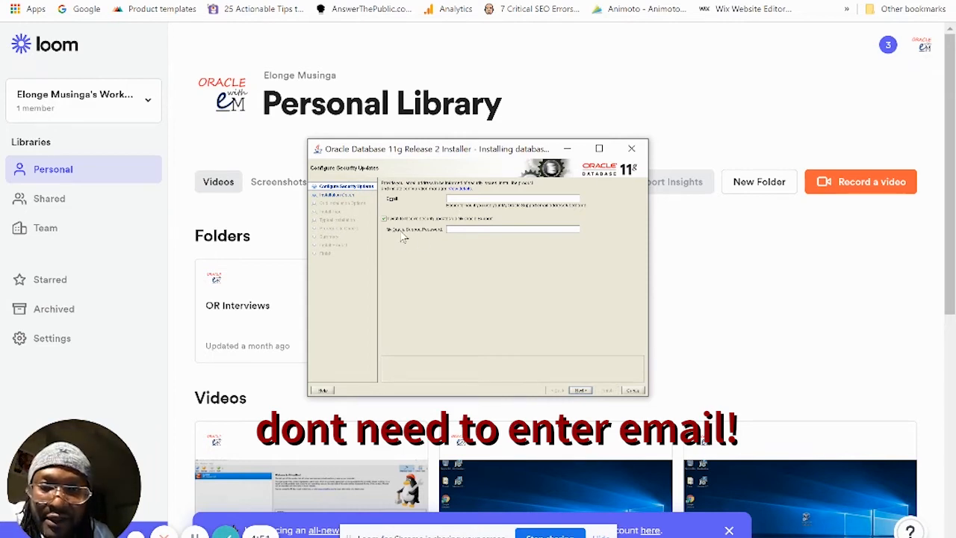
{"action": "left_click", "coordinate": [384, 220]}
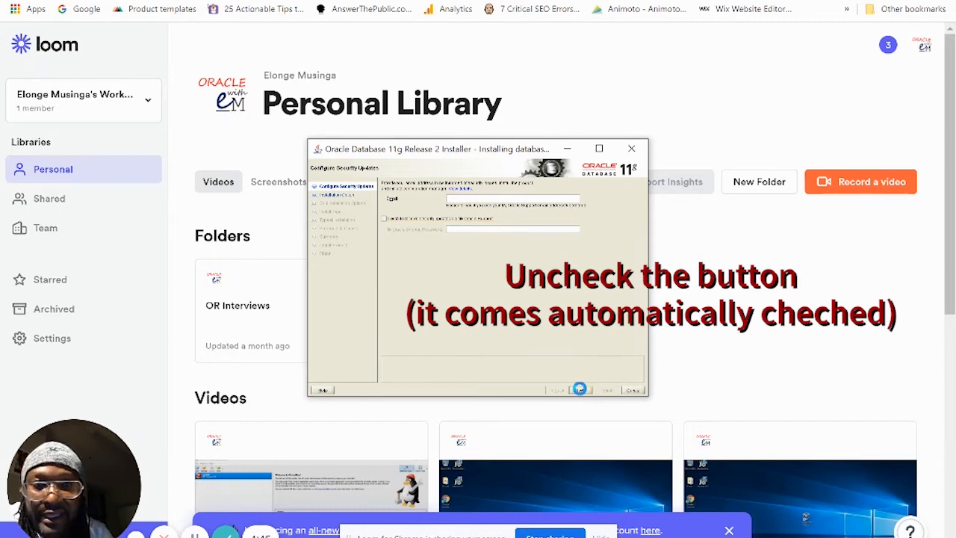
{"action": "left_click", "coordinate": [581, 391]}
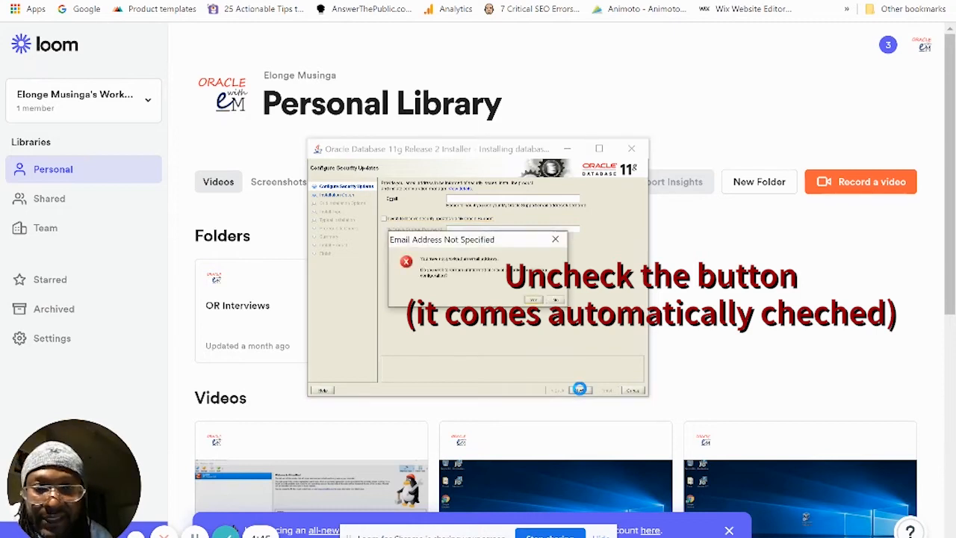
{"action": "left_click", "coordinate": [533, 301]}
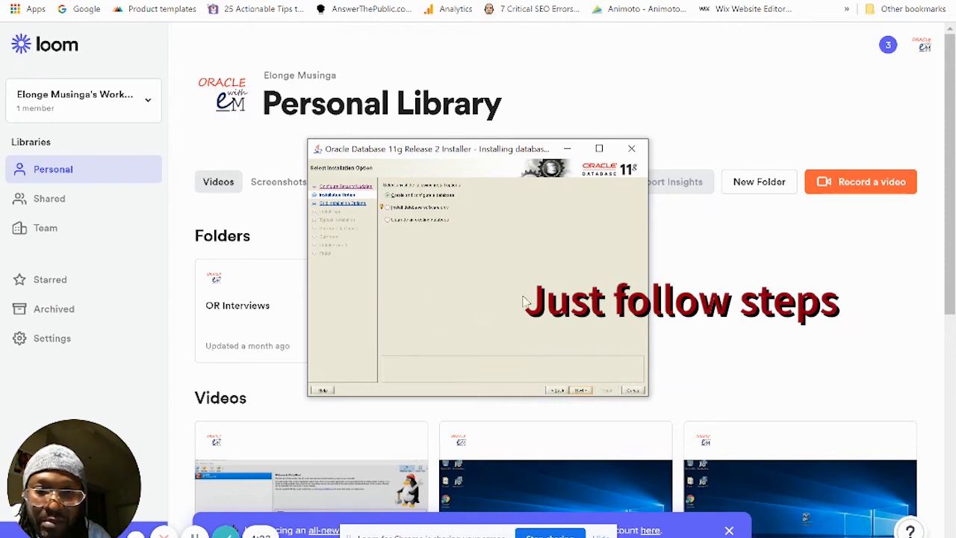
Step: Keep Create and configure a database and choose the Desktop class system
{"action": "left_click", "coordinate": [583, 390]}
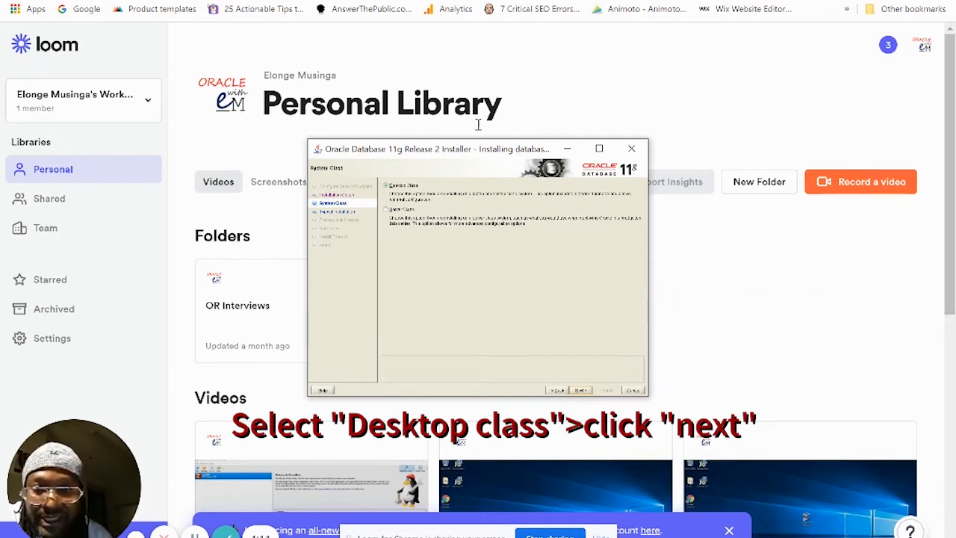
{"action": "left_click", "coordinate": [582, 391]}
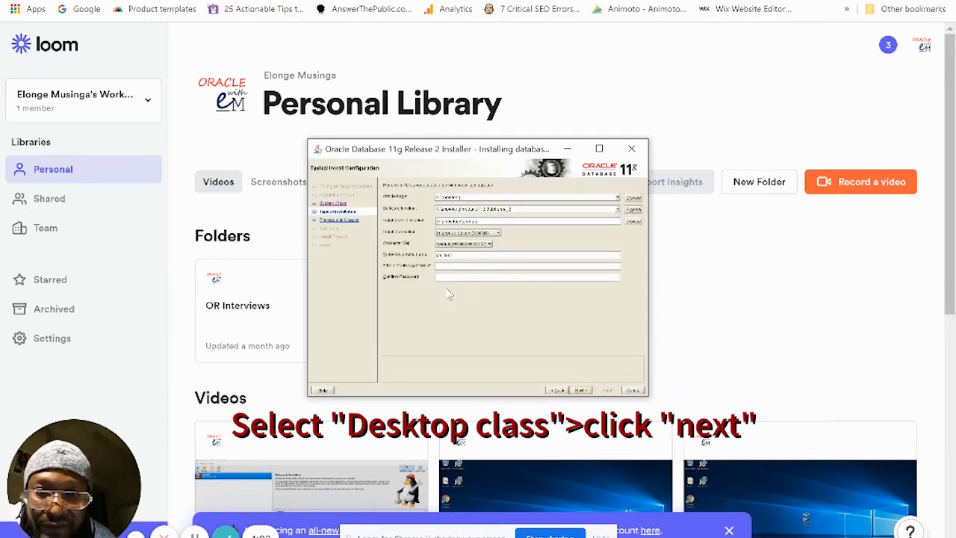
Step: Change the Global database name to orcl2020
{"action": "left_click", "coordinate": [454, 256]}
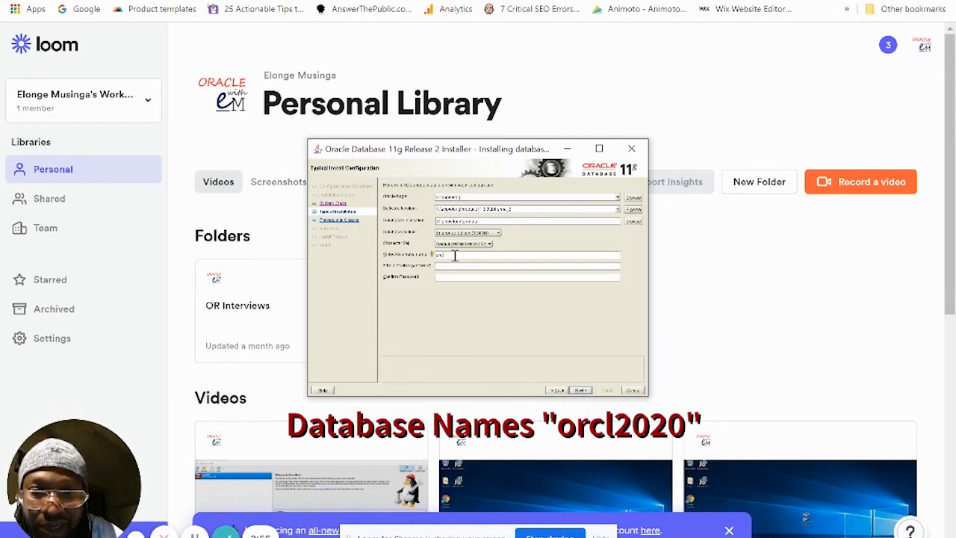
{"action": "key", "text": "BackSpace"}
{"action": "key", "text": "BackSpace"}
{"action": "key", "text": "BackSpace"}
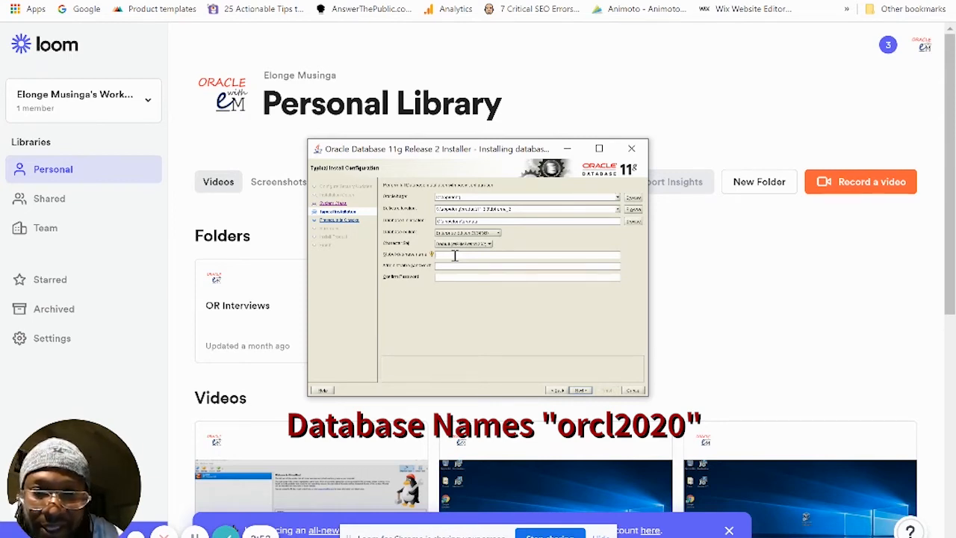
{"action": "type", "text": "or"}
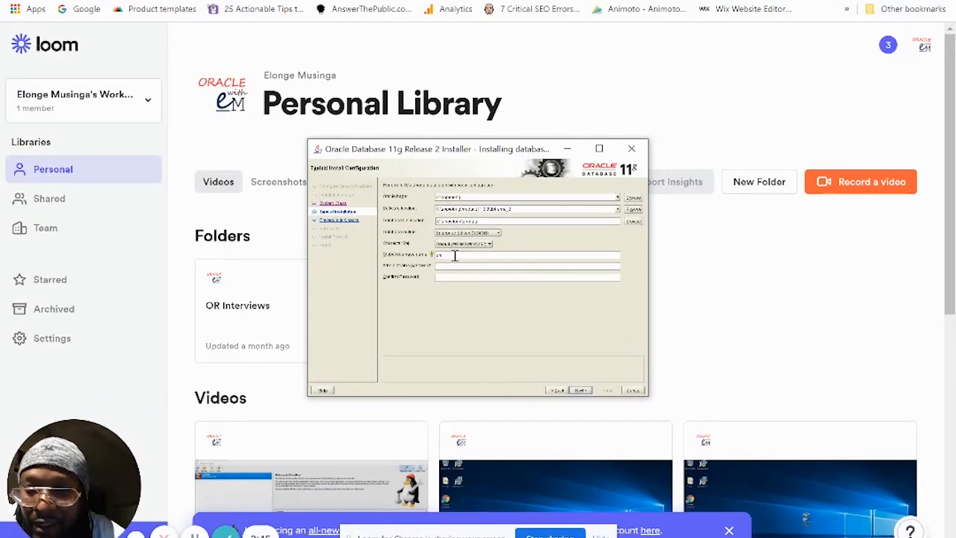
{"action": "type", "text": "020"}
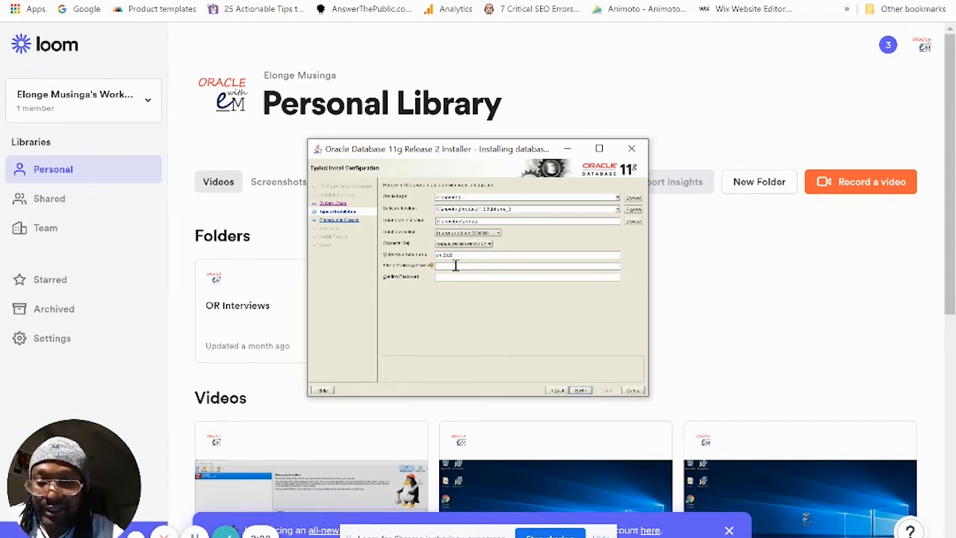
Step: Enter the administrative password and retype it in Confirm Password
{"action": "left_click", "coordinate": [455, 265]}
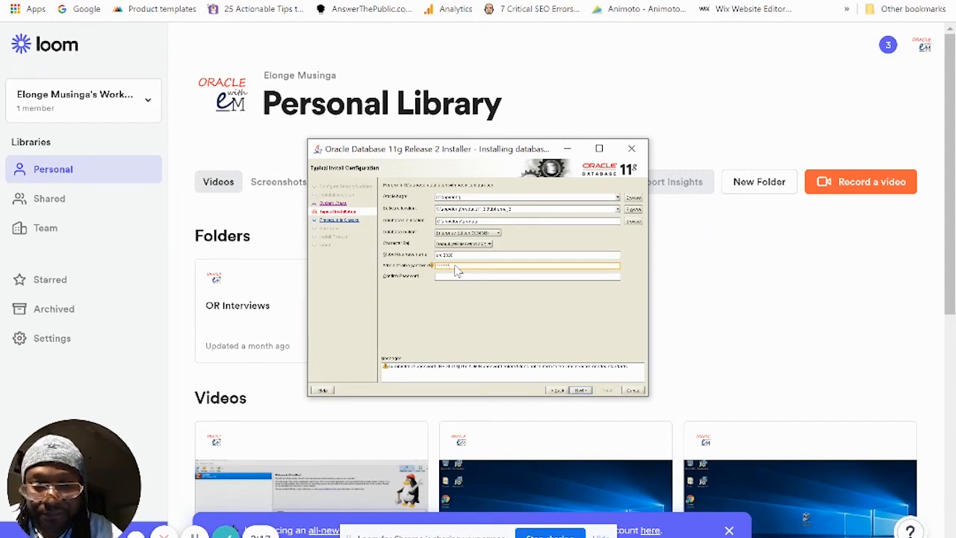
{"action": "type", "text": "••"}
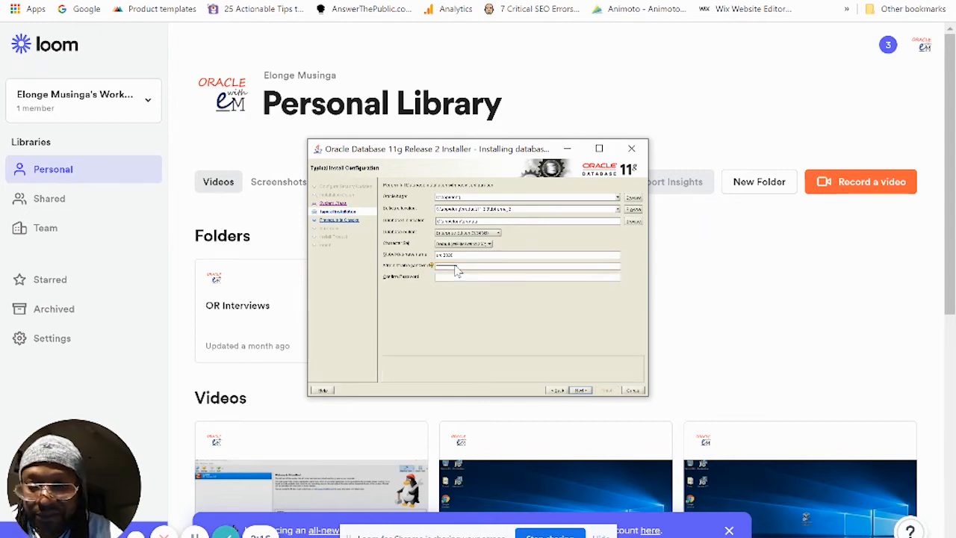
{"action": "left_click", "coordinate": [445, 277]}
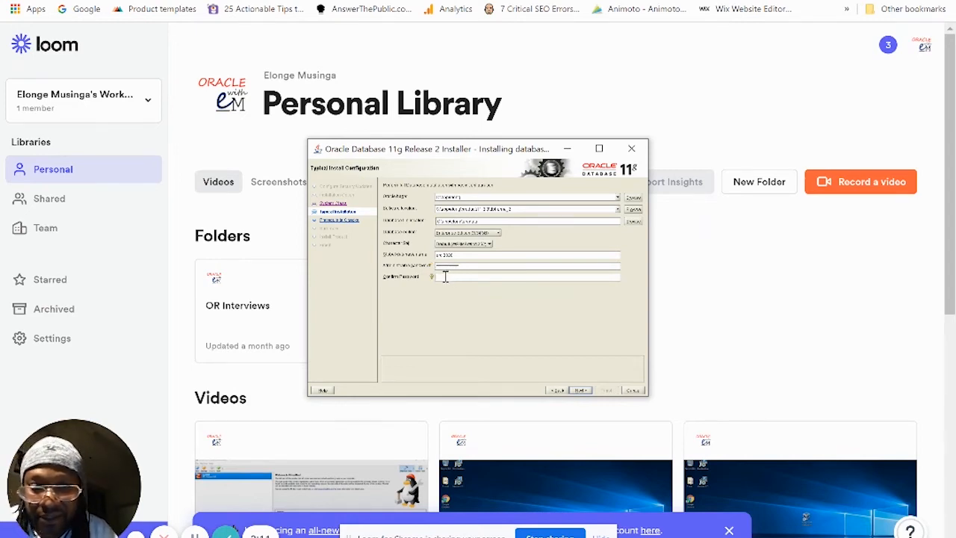
{"action": "type", "text": "*"}
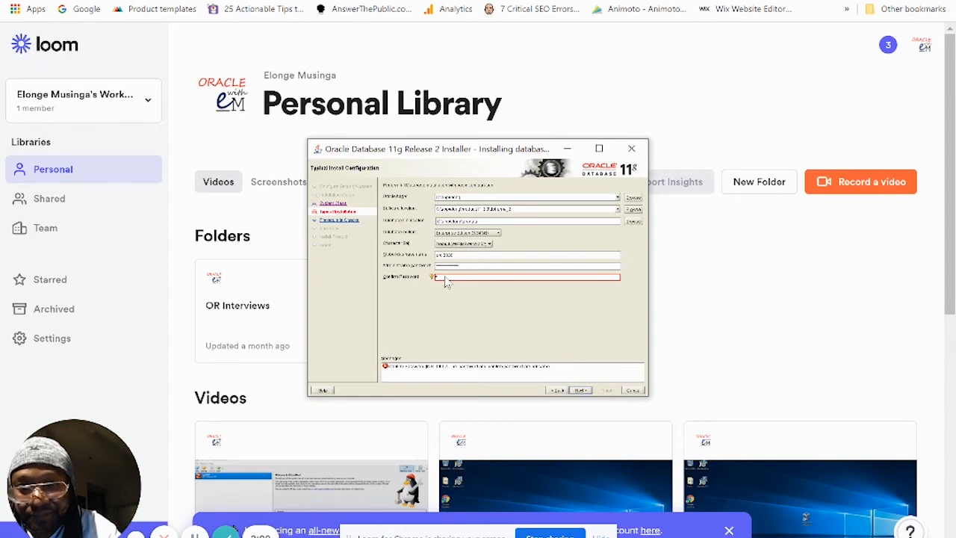
{"action": "type", "text": "*"}
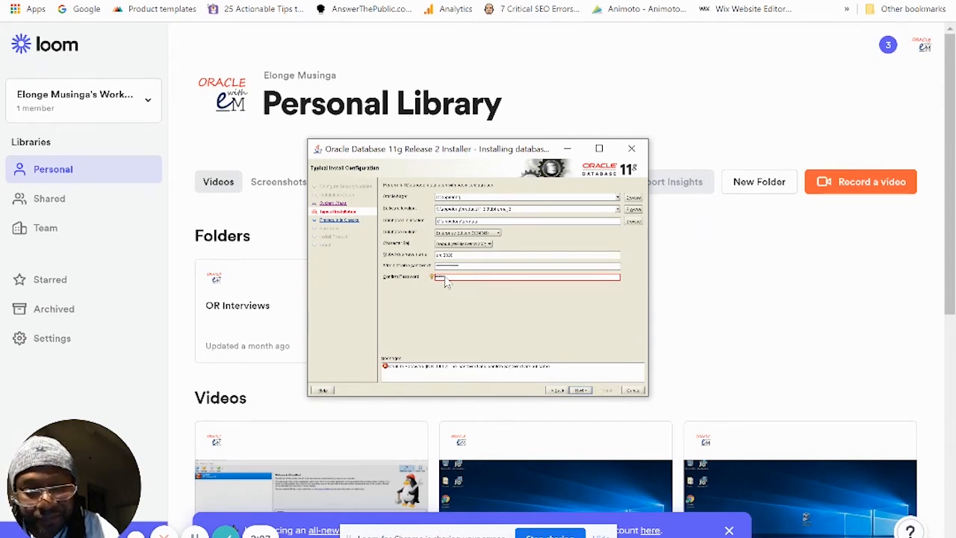
{"action": "type", "text": "*"}
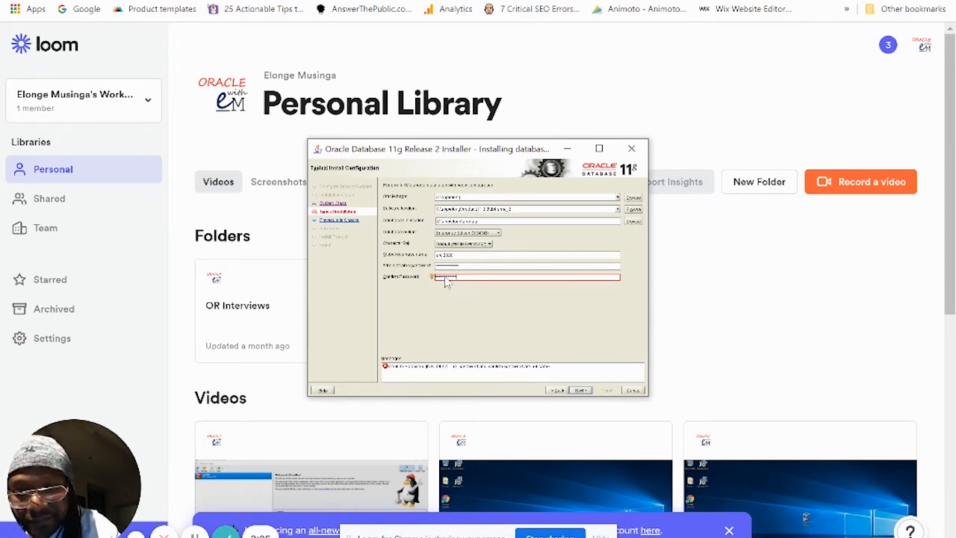
{"action": "type", "text": "*"}
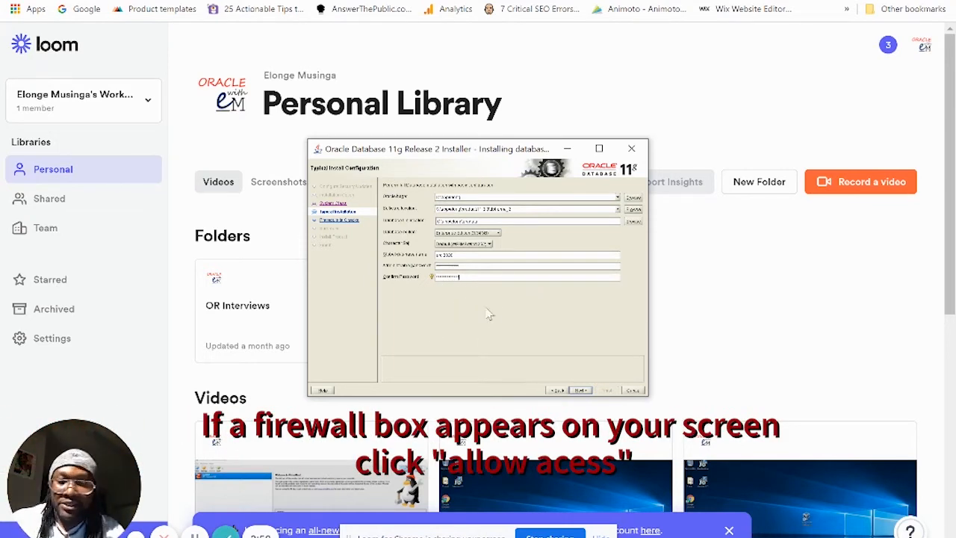
Step: Go to the Summary page and start the installation with Finish
{"action": "left_click", "coordinate": [581, 391]}
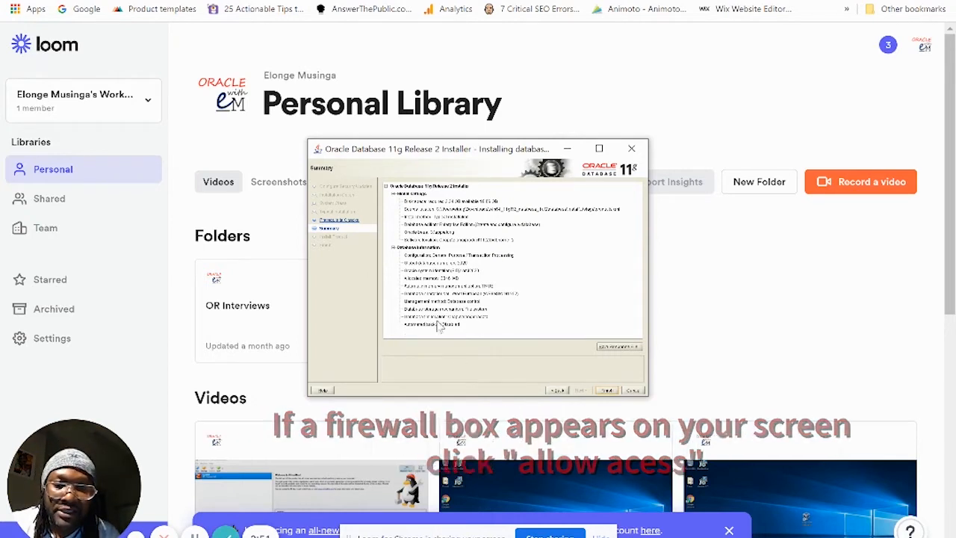
{"action": "left_click", "coordinate": [608, 390]}
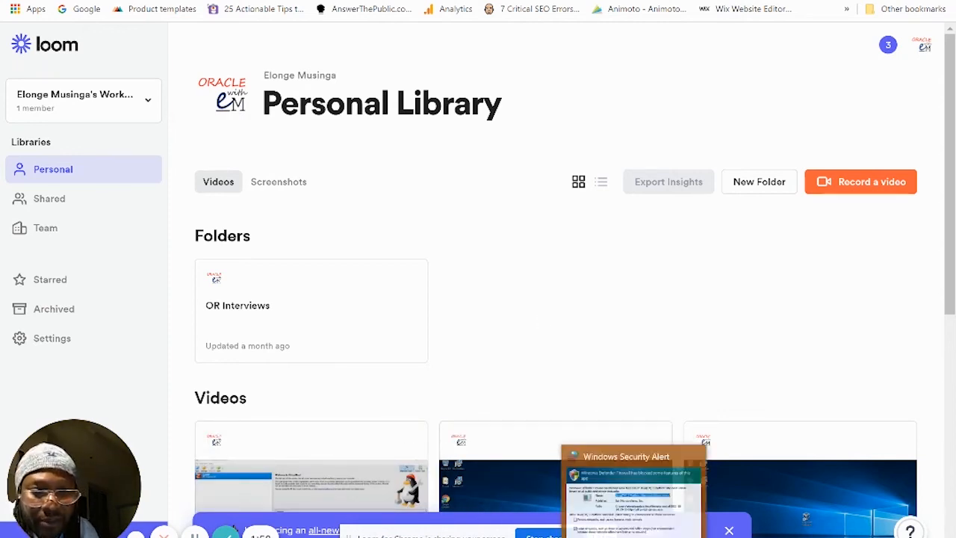
Step: Grant the Java(TM) 2 Platform SE binary firewall access on public networks
{"action": "left_click", "coordinate": [633, 537]}
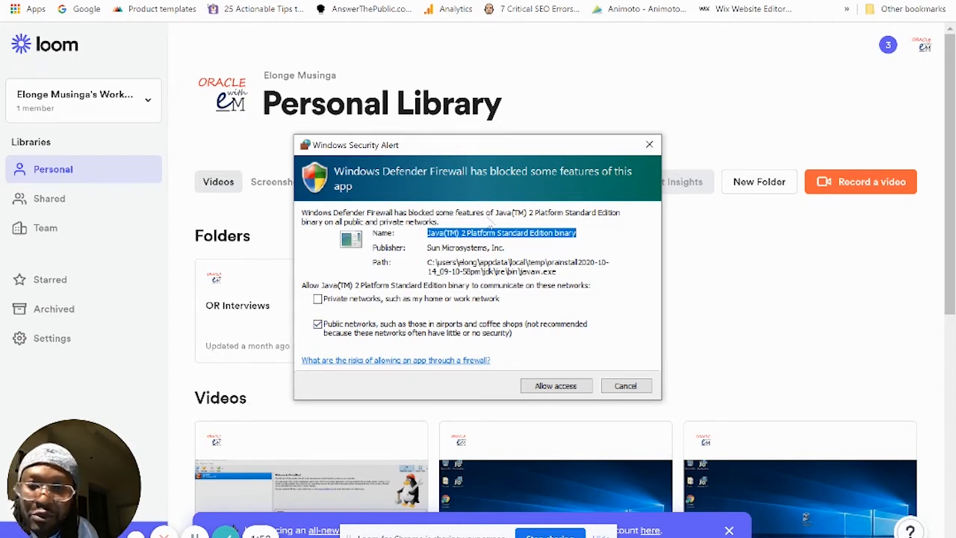
{"action": "left_click", "coordinate": [556, 396]}
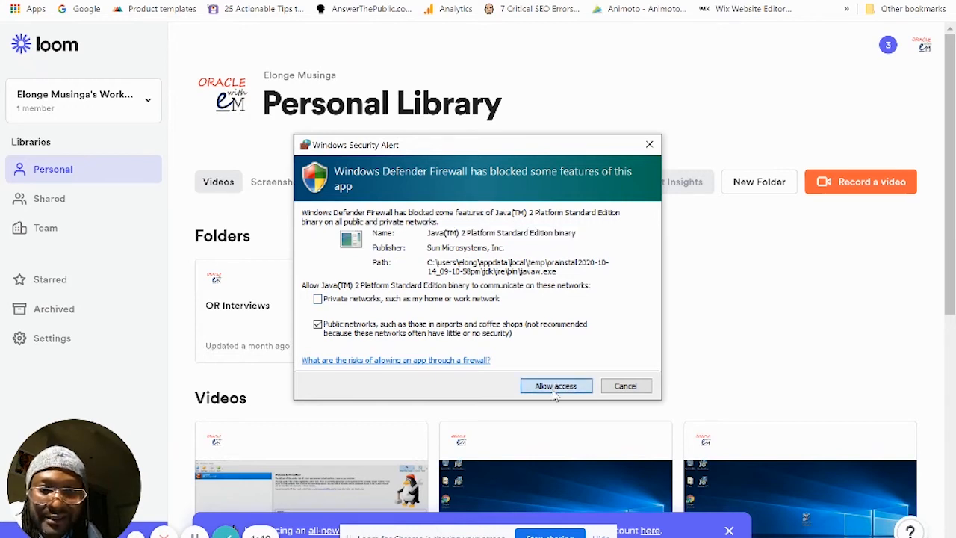
{"action": "left_click", "coordinate": [555, 387]}
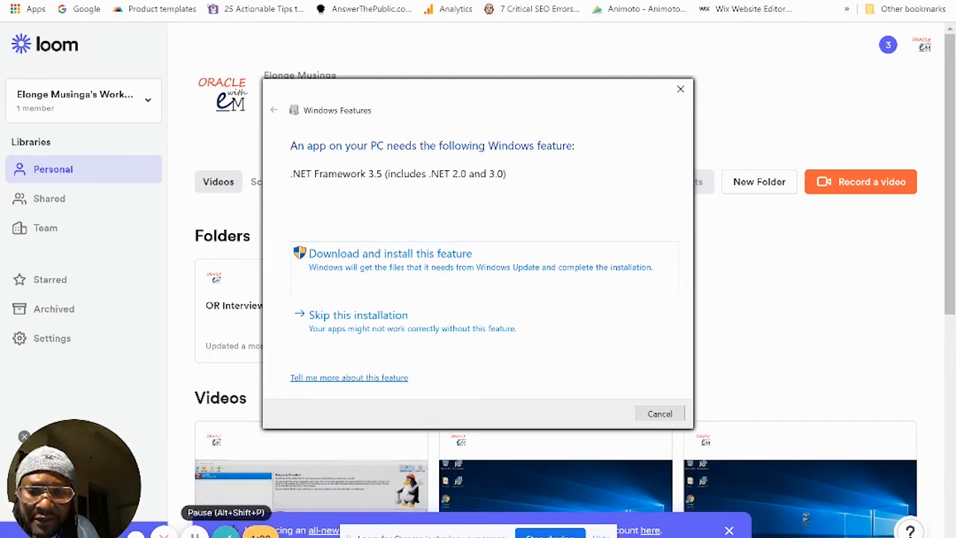
Step: Dismiss the .NET Framework 3.5 request and return to the Oracle installer's progress screen
{"action": "left_click", "coordinate": [194, 535]}
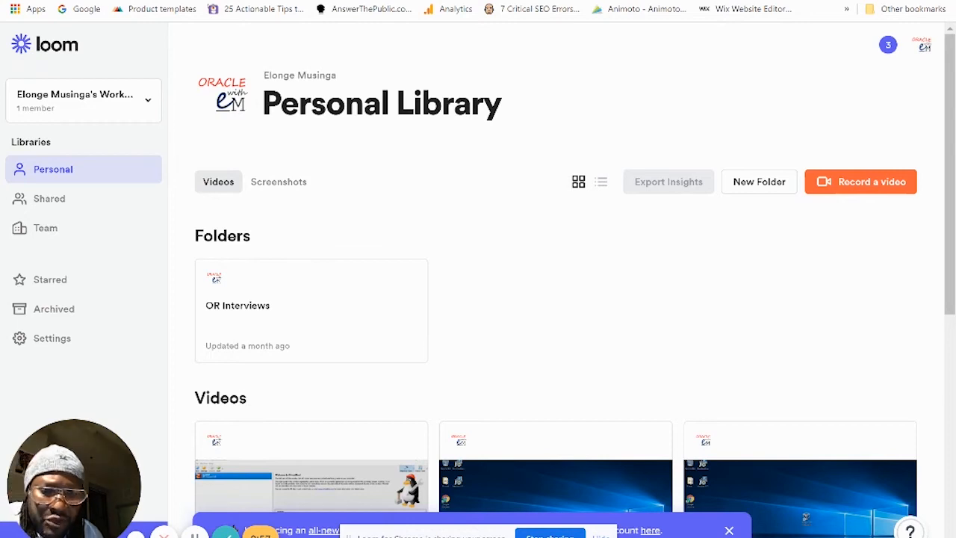
{"action": "left_click", "coordinate": [739, 536]}
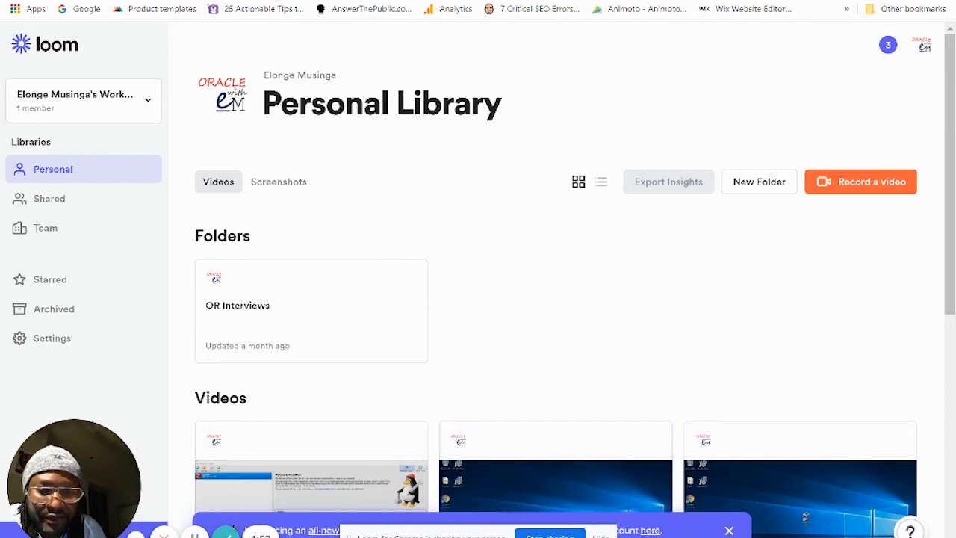
{"action": "key", "text": "alt+Tab"}
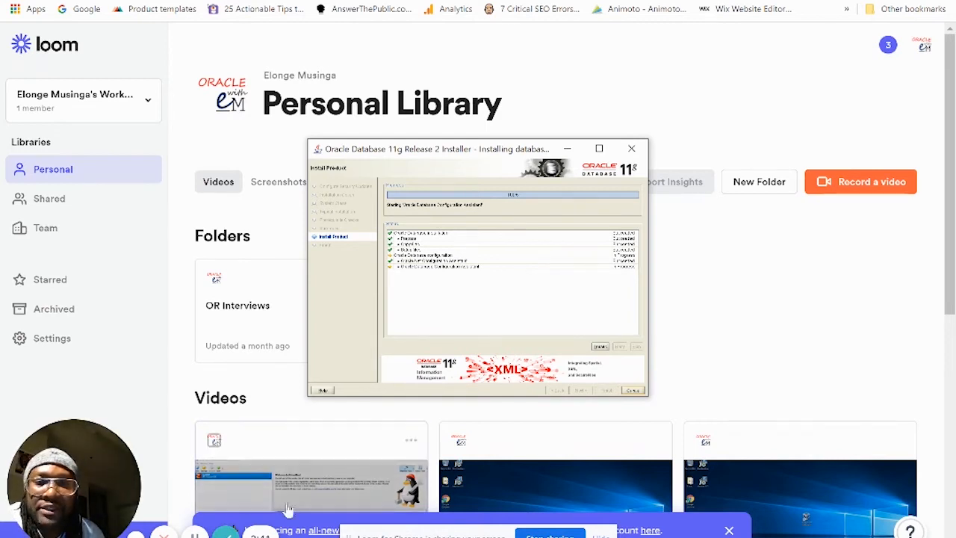
{"action": "left_click", "coordinate": [195, 534]}
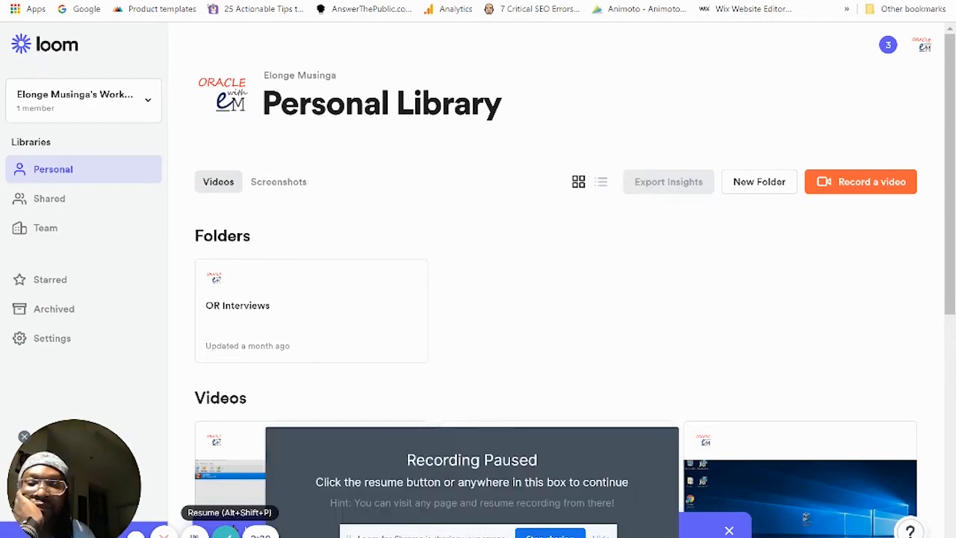
{"action": "left_click", "coordinate": [195, 535]}
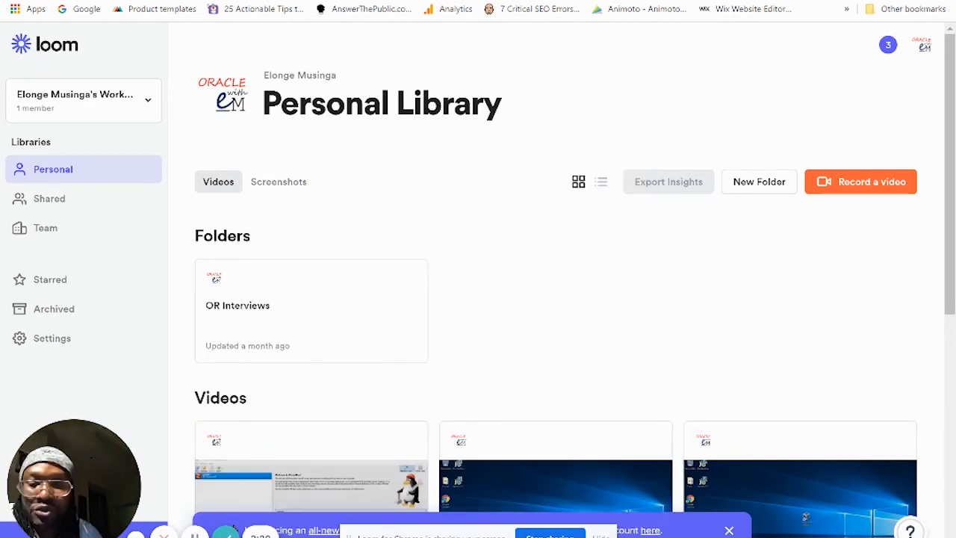
{"action": "left_click", "coordinate": [600, 535]}
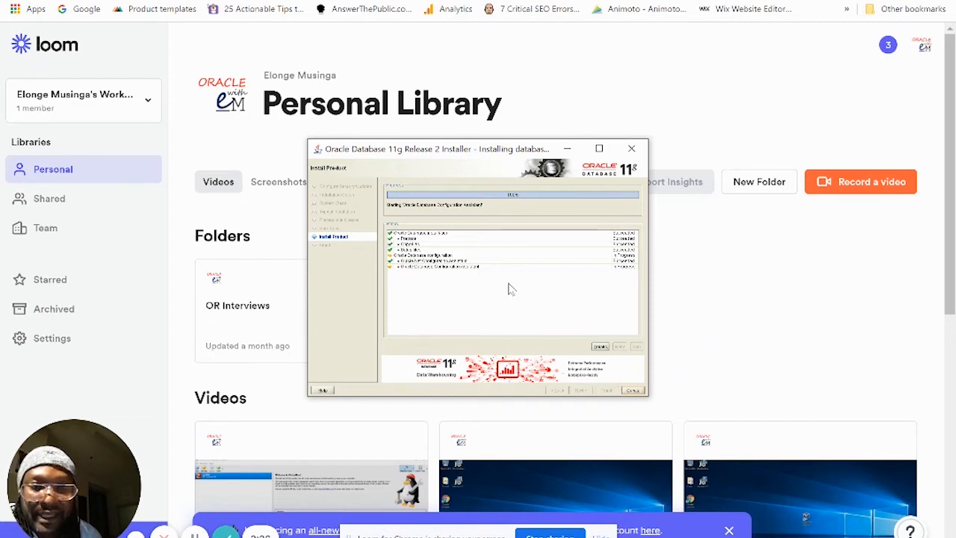
Step: Scroll the Details log to the Database Configuration Assistant start, close it, and switch to the browser
{"action": "left_click", "coordinate": [600, 347]}
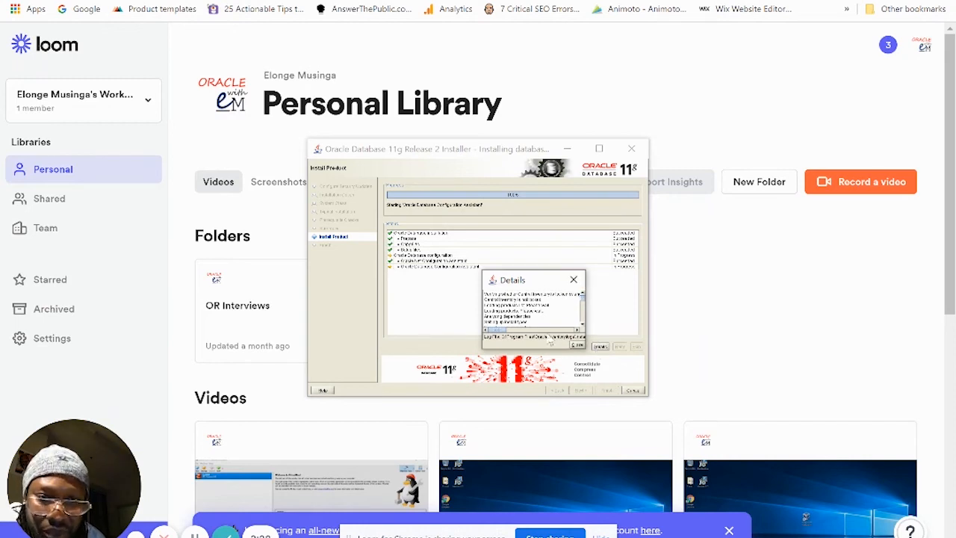
{"action": "left_click", "coordinate": [584, 323]}
{"action": "left_click", "coordinate": [583, 318]}
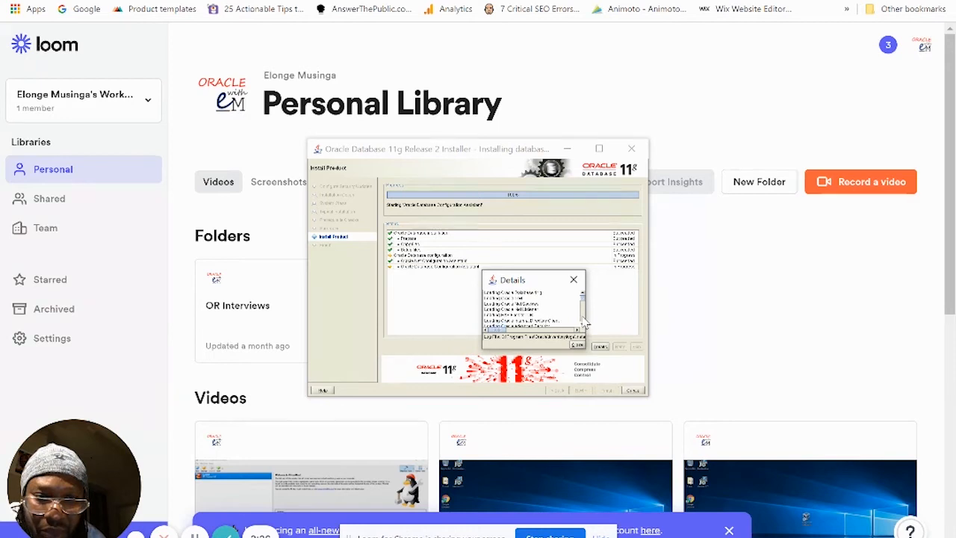
{"action": "left_click", "coordinate": [583, 317]}
{"action": "left_click", "coordinate": [583, 317]}
{"action": "left_click", "coordinate": [583, 317]}
{"action": "left_click", "coordinate": [583, 318]}
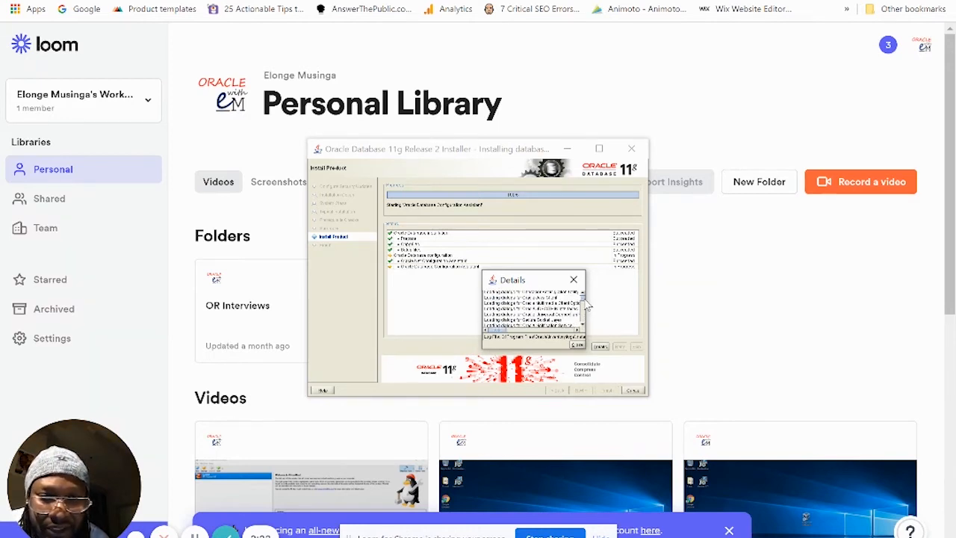
{"action": "left_click", "coordinate": [584, 326]}
{"action": "left_click", "coordinate": [583, 328]}
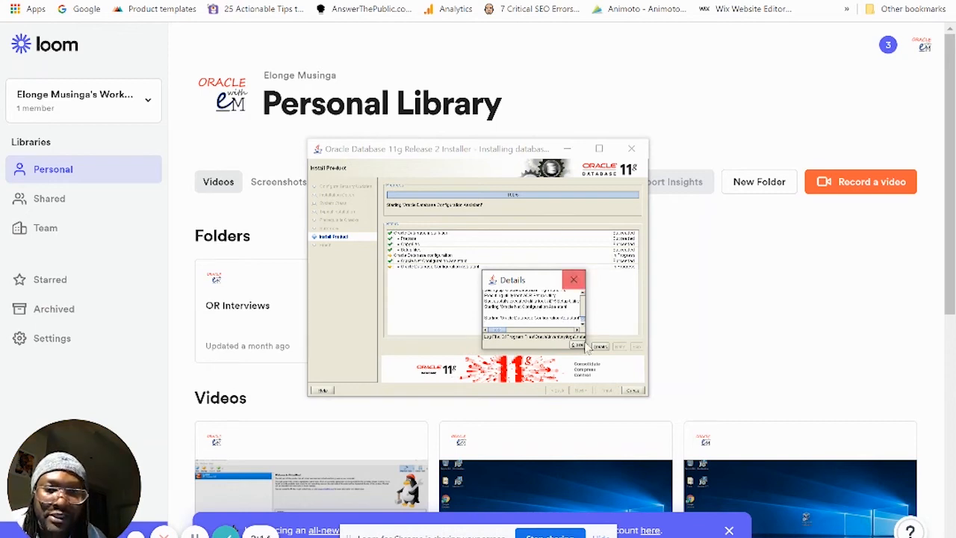
{"action": "left_click", "coordinate": [578, 347]}
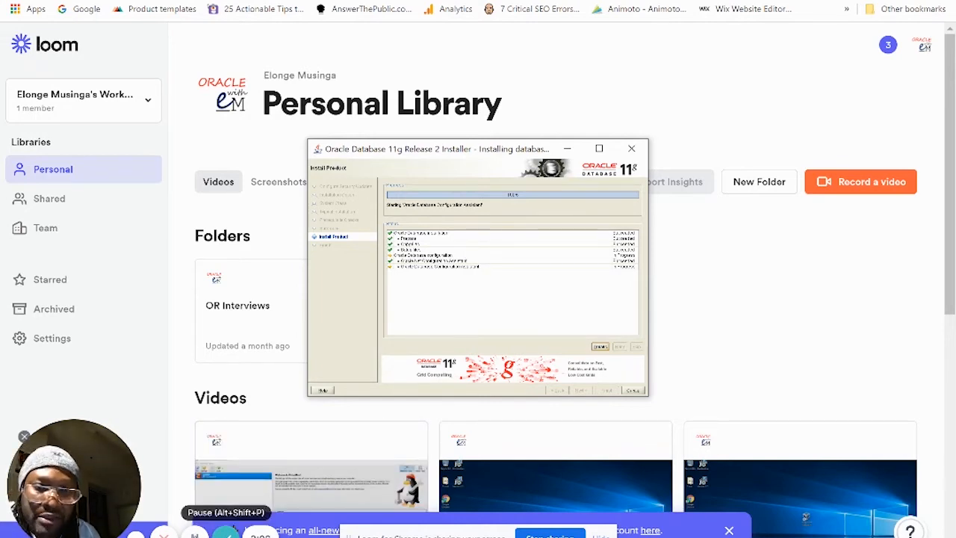
{"action": "left_click", "coordinate": [196, 535]}
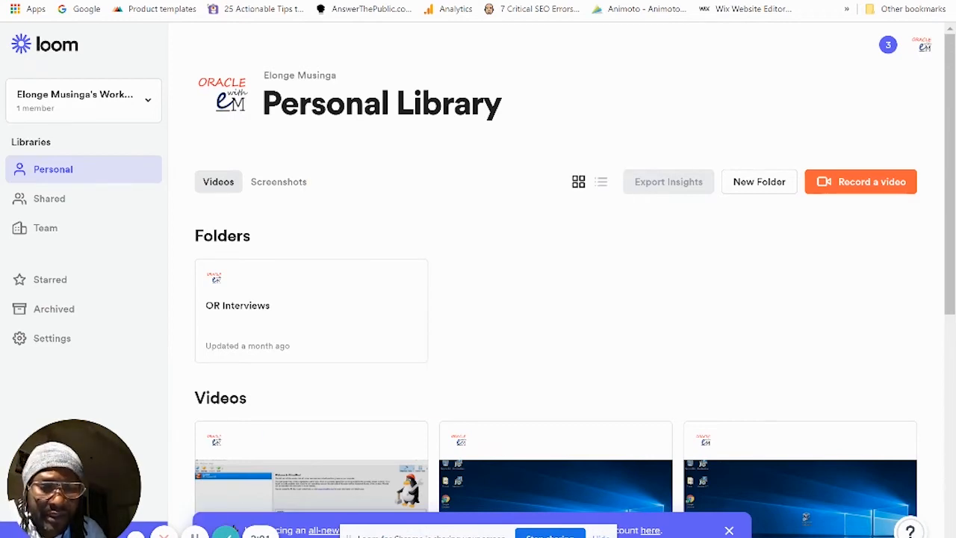
Step: In DBCA Password Management, unlock the HR account and set and confirm its new password
{"action": "mouse_move", "coordinate": [478, 537]}
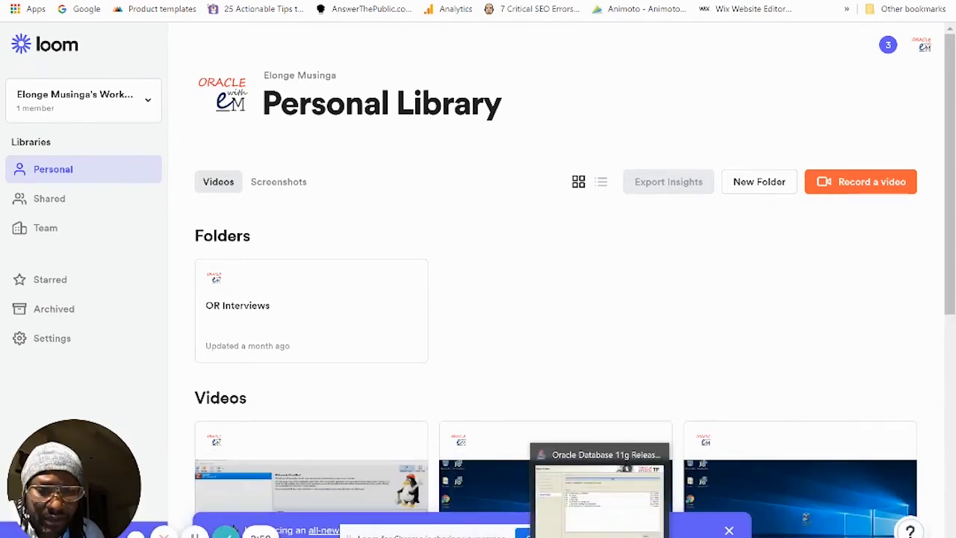
{"action": "left_click", "coordinate": [600, 537]}
{"action": "left_click", "coordinate": [668, 537]}
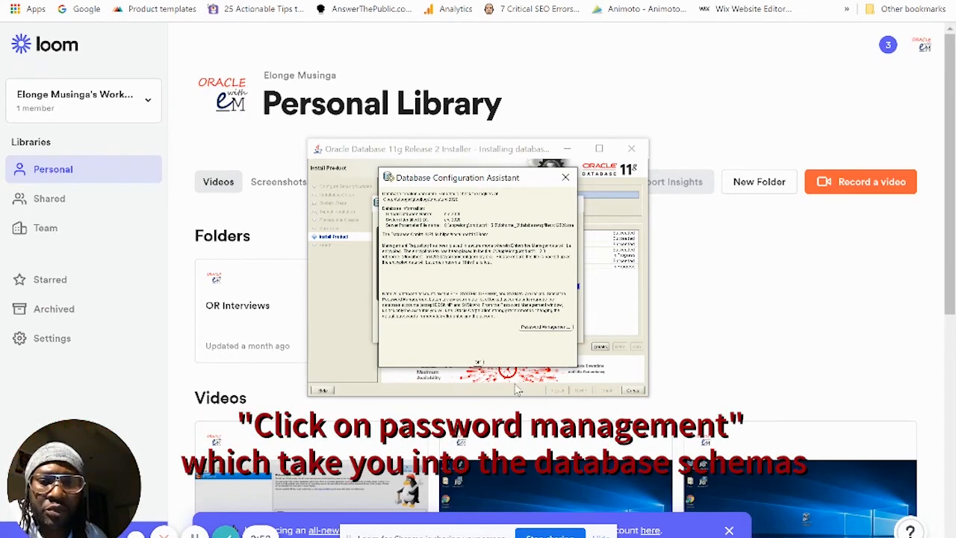
{"action": "left_click", "coordinate": [544, 328]}
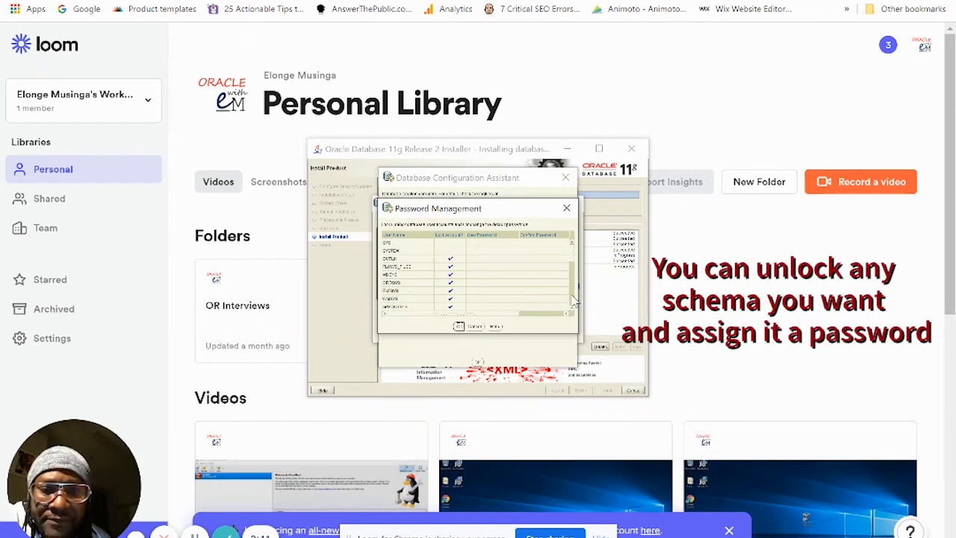
{"action": "scroll", "coordinate": [571, 302], "scroll_direction": "down", "scroll_amount": 5}
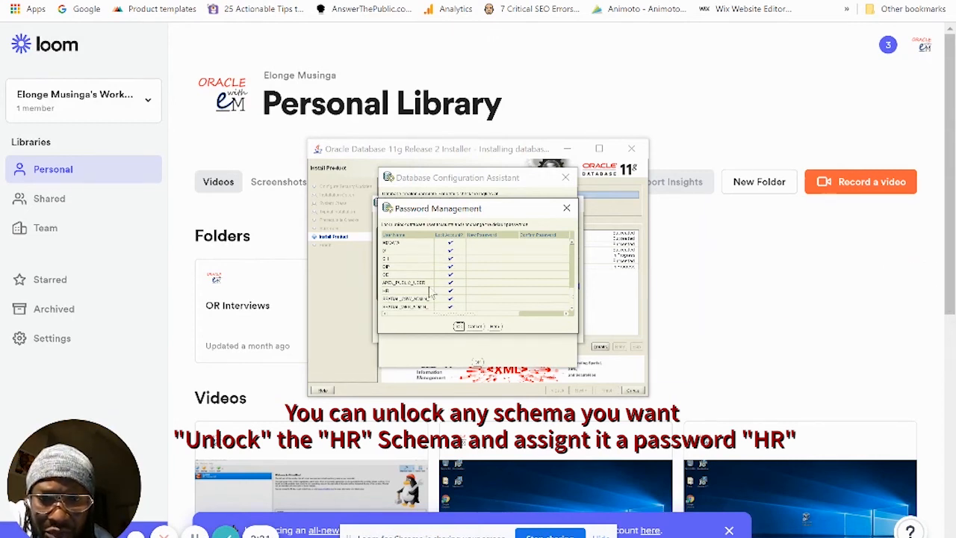
{"action": "left_click", "coordinate": [451, 292]}
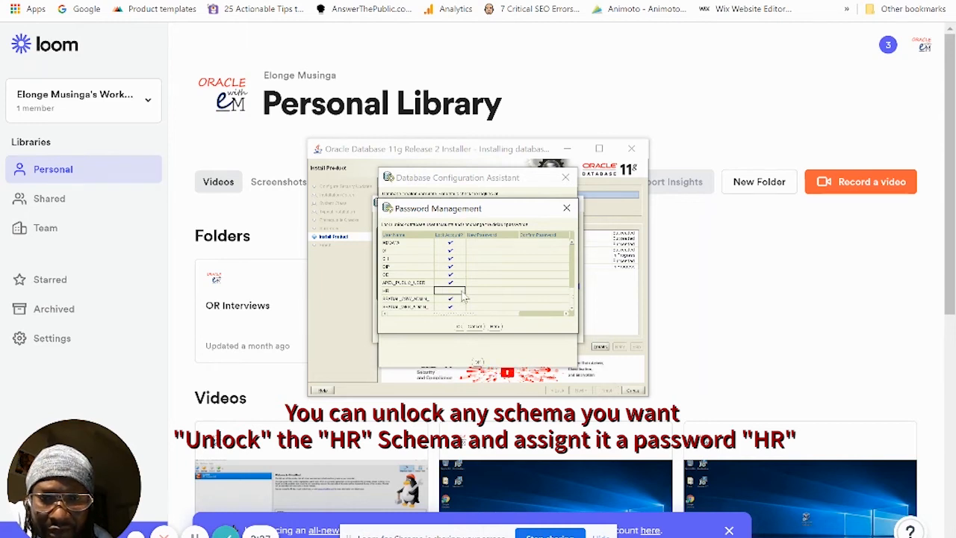
{"action": "left_click", "coordinate": [476, 291]}
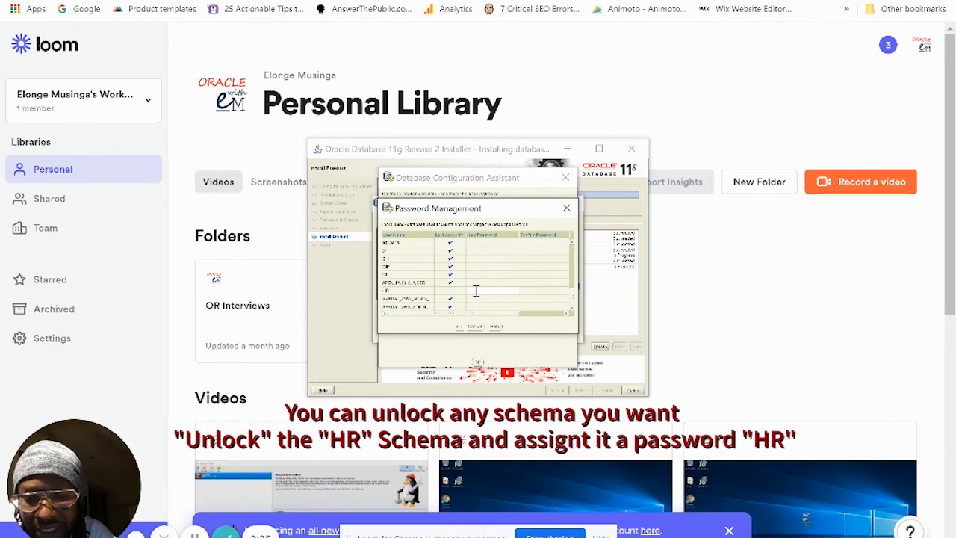
{"action": "type", "text": "H"}
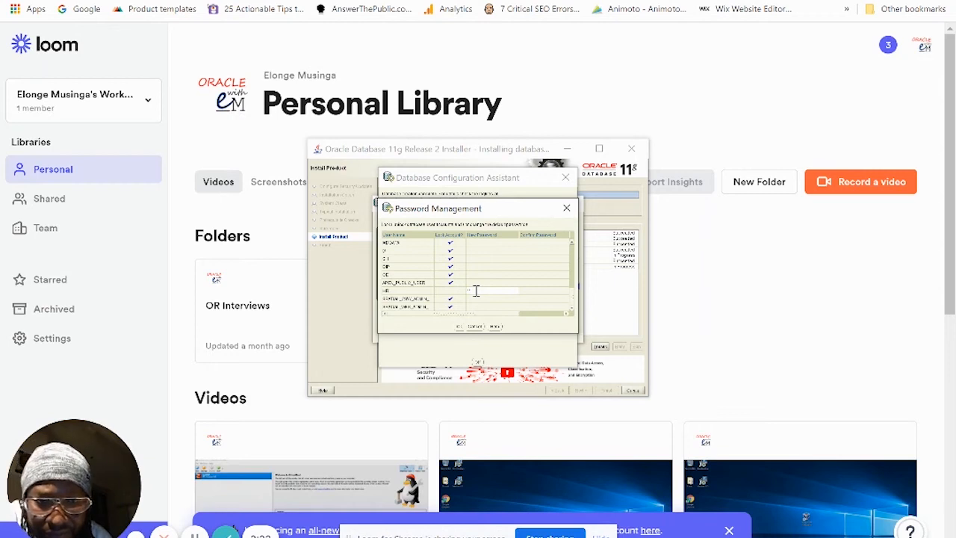
{"action": "left_click", "coordinate": [544, 290]}
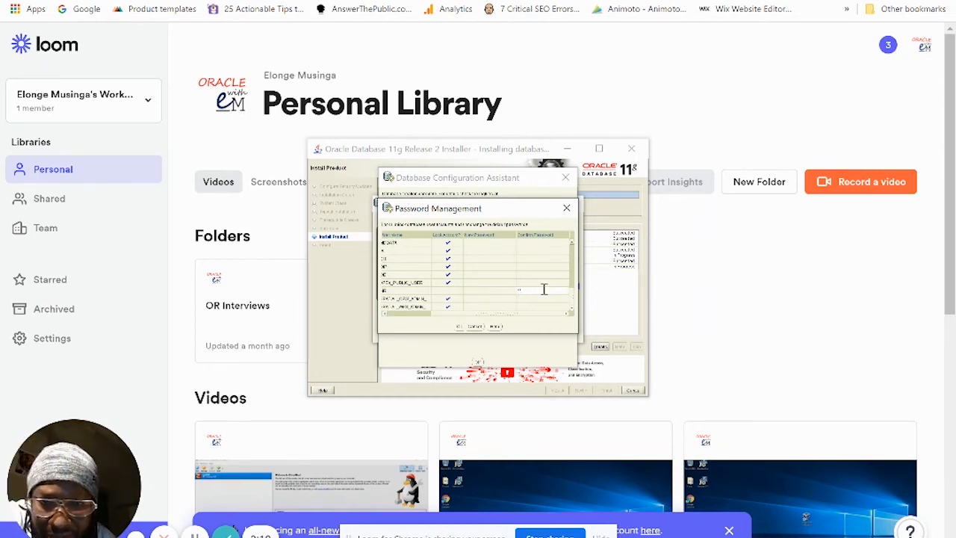
{"action": "left_click", "coordinate": [460, 329]}
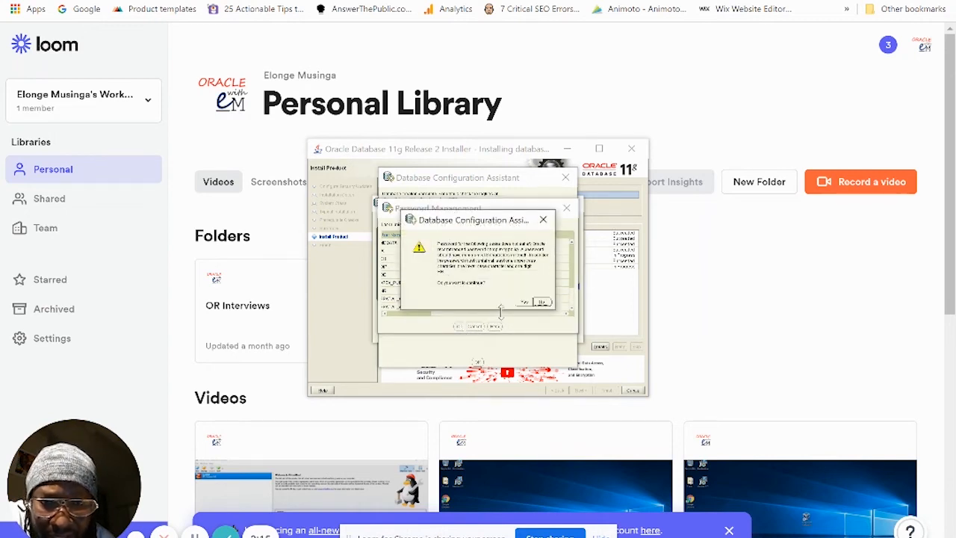
{"action": "left_click", "coordinate": [522, 300]}
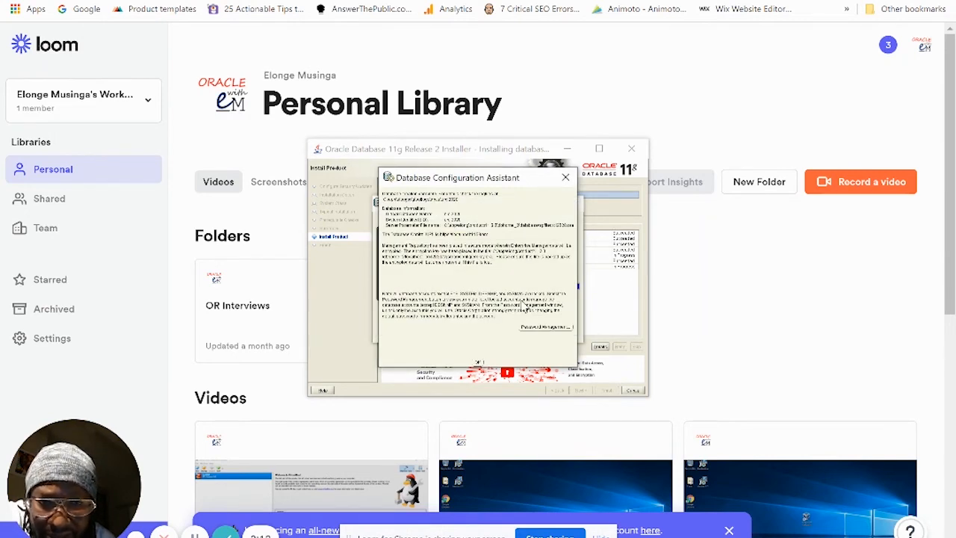
Step: Accept the DBCA summary and close the installer at its Finish page
{"action": "left_click", "coordinate": [479, 364]}
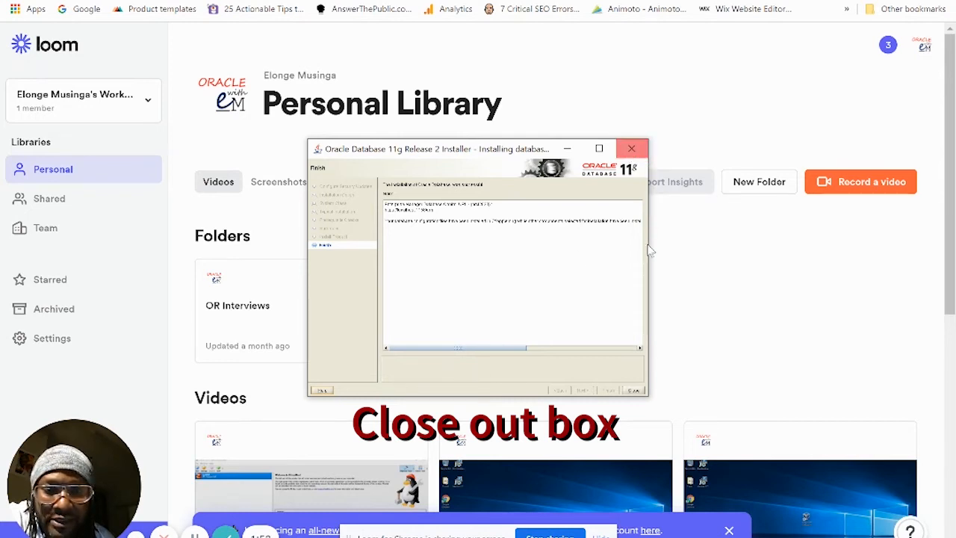
{"action": "left_click", "coordinate": [634, 391]}
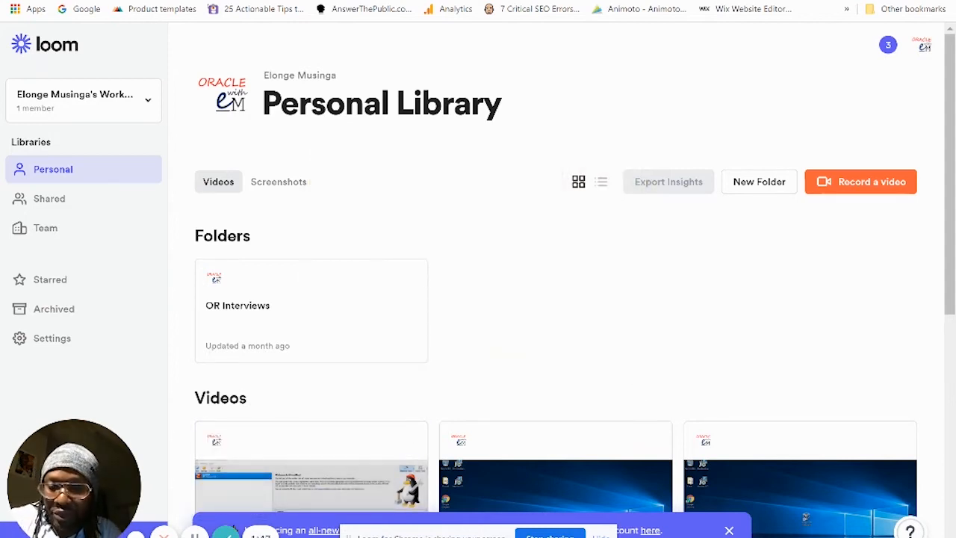
Step: Launch Command Prompt by running cmd from the Run dialog
{"action": "key", "text": "super+r"}
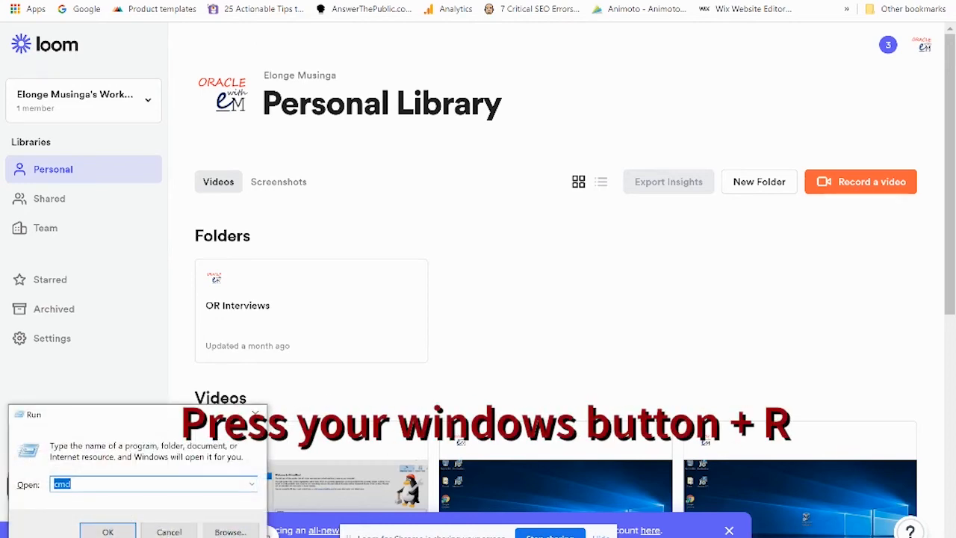
{"action": "key", "text": "Return"}
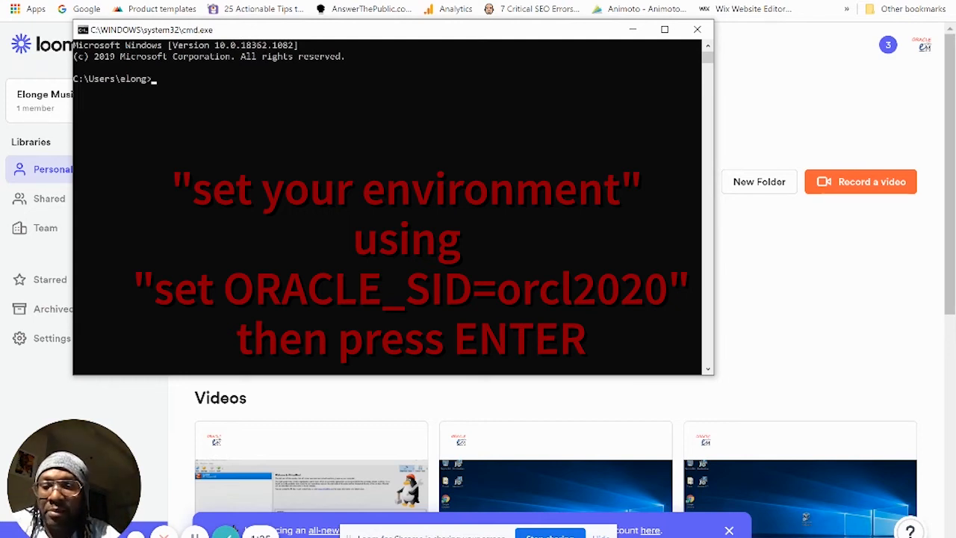
Step: Run set ORACLE_SID=orcl2020 at the prompt, correcting the typos along the way
{"action": "type", "text": "set "}
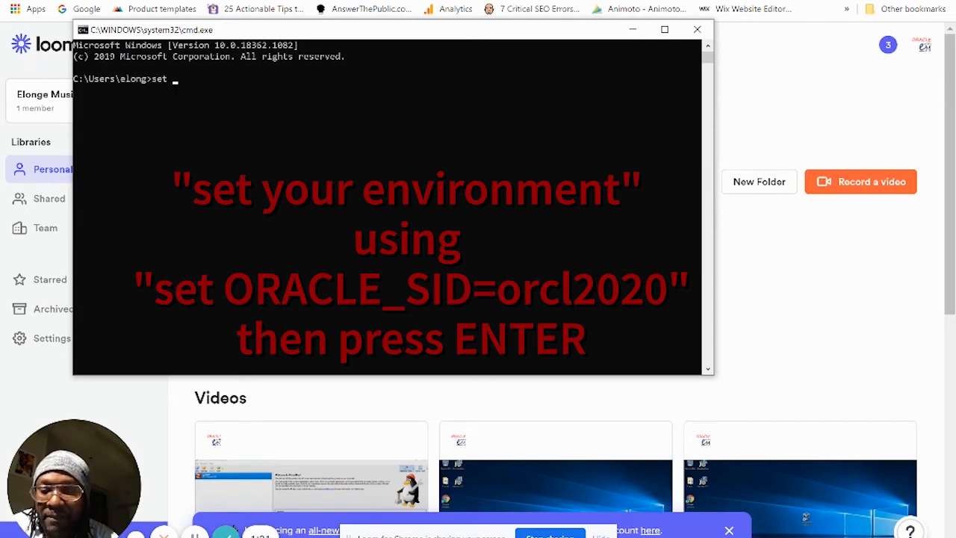
{"action": "type", "text": "ORAC"}
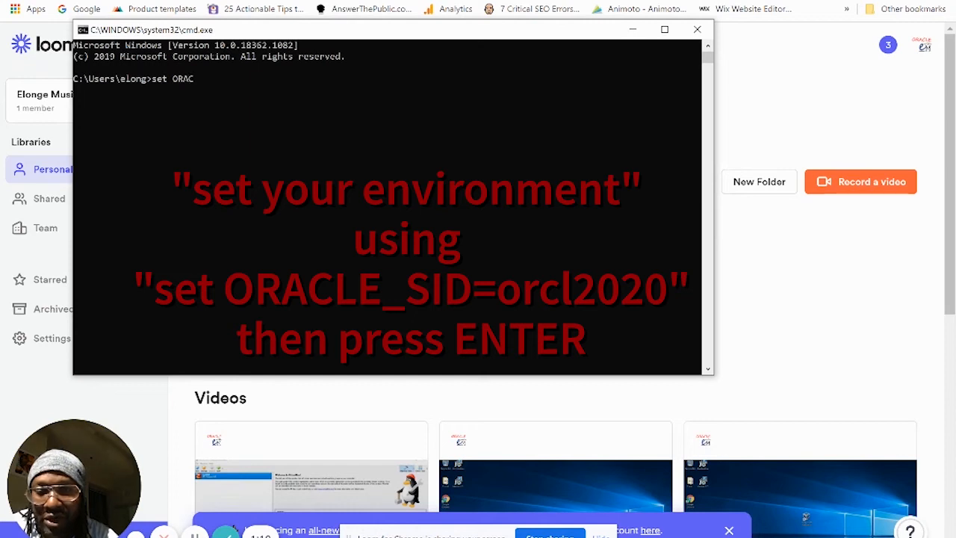
{"action": "type", "text": "LE"}
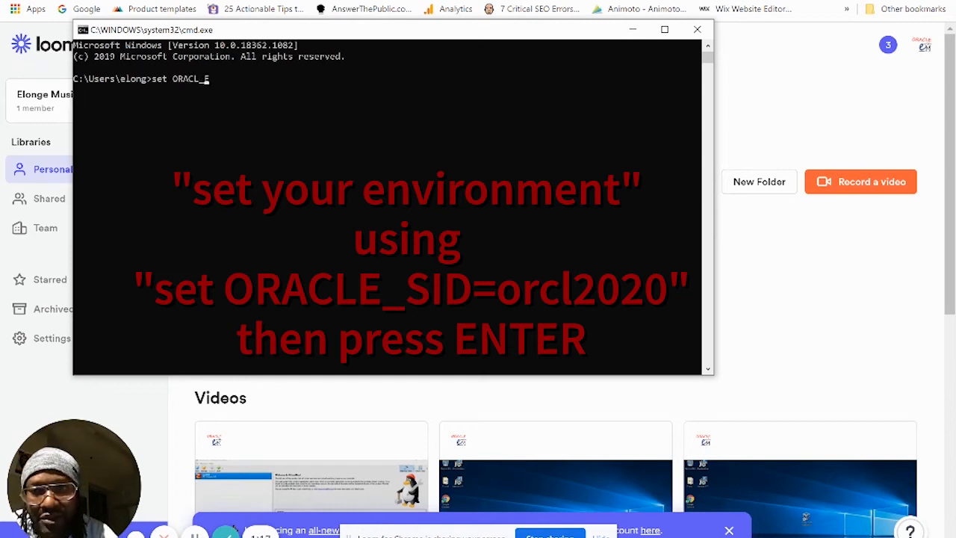
{"action": "key", "text": "BackSpace"}
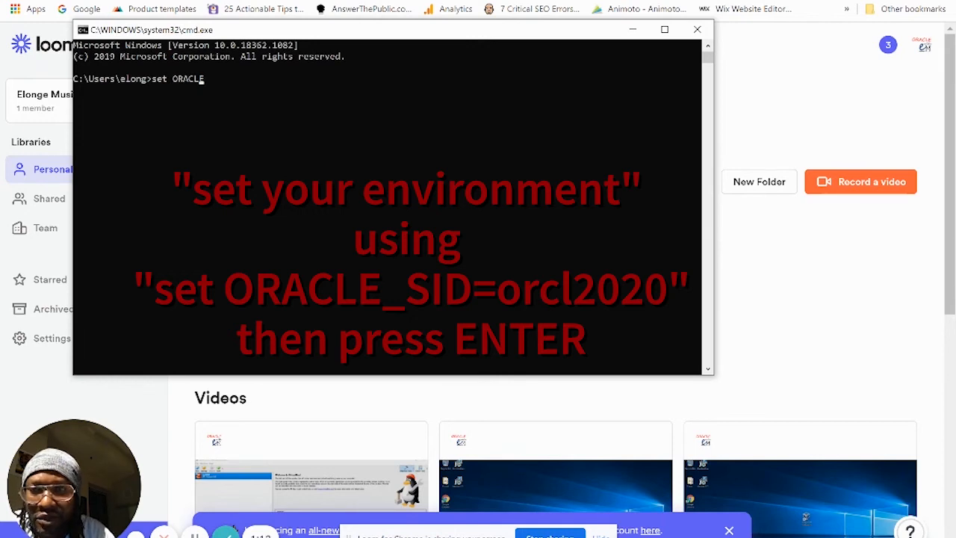
{"action": "key", "text": "Right"}
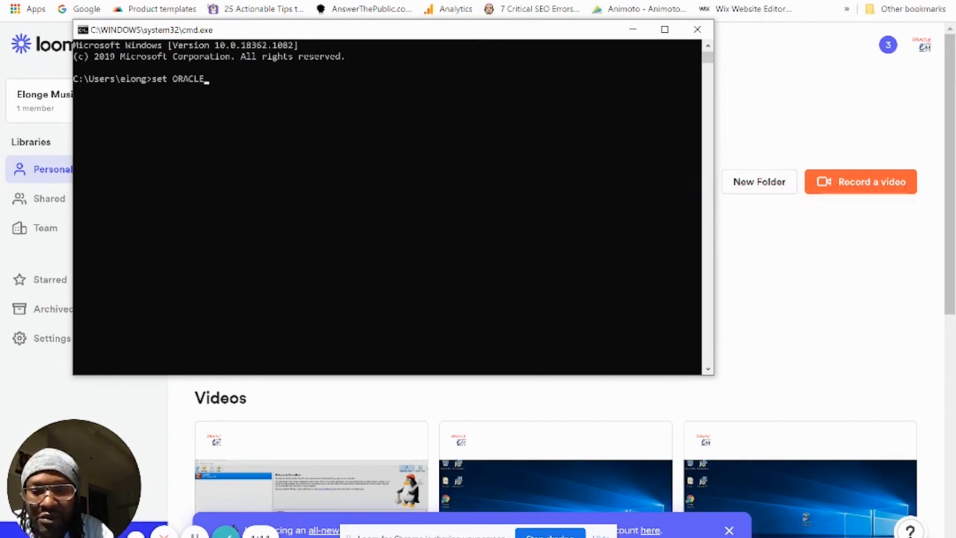
{"action": "type", "text": "_SID"}
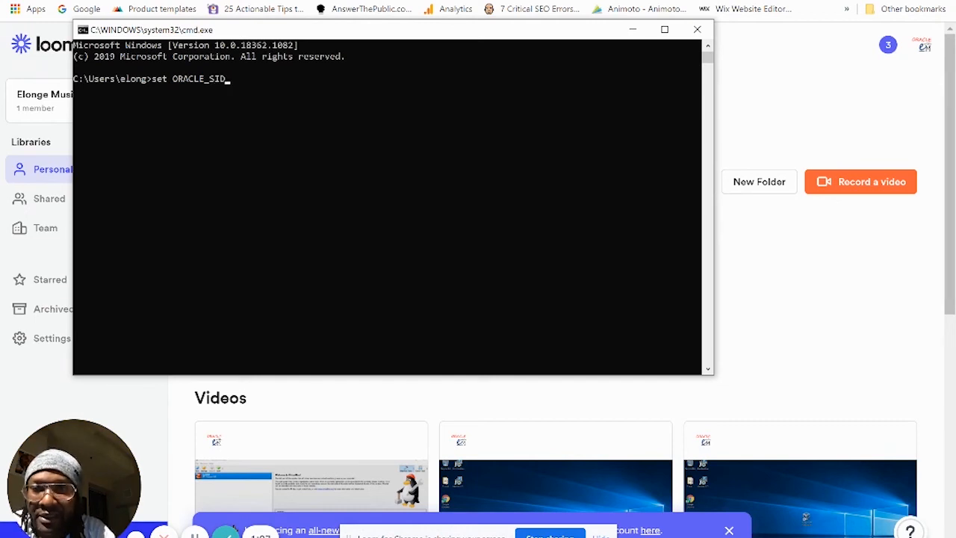
{"action": "type", "text": "="}
{"action": "type", "text": "o"}
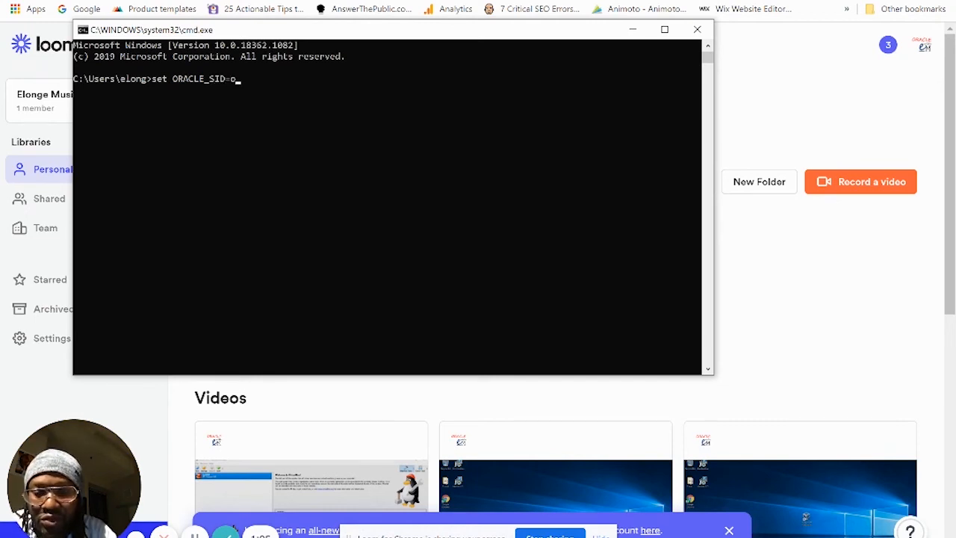
{"action": "type", "text": "rcl"}
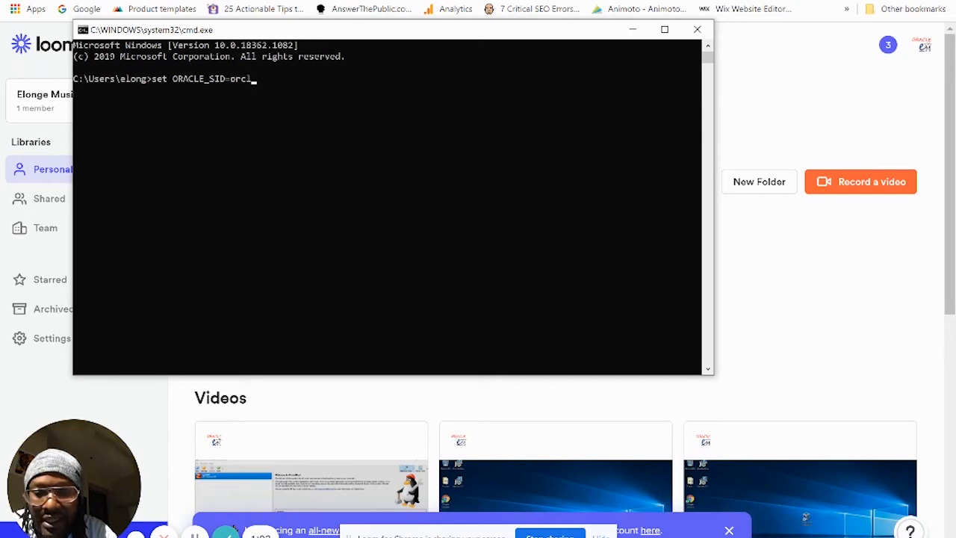
{"action": "type", "text": "2022"}
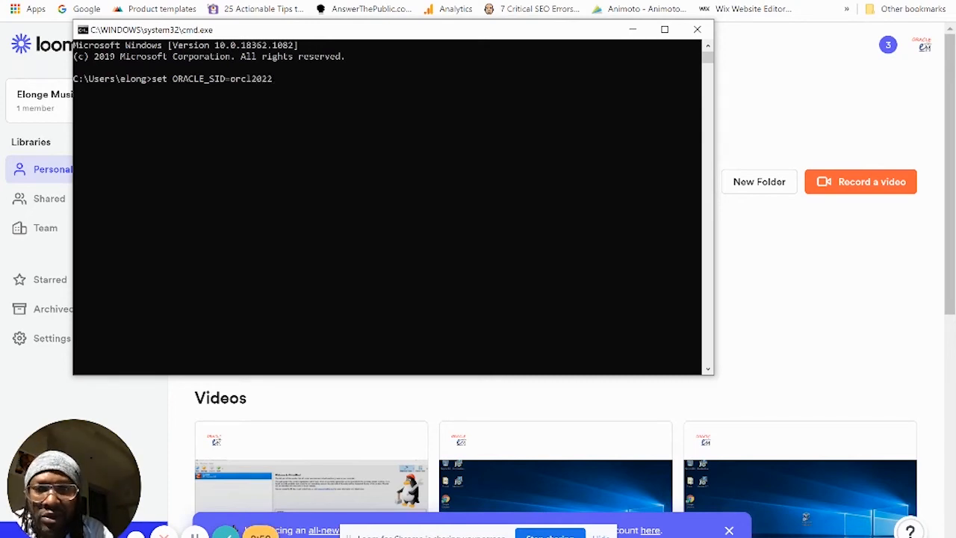
{"action": "key", "text": "BackSpace"}
{"action": "type", "text": "0"}
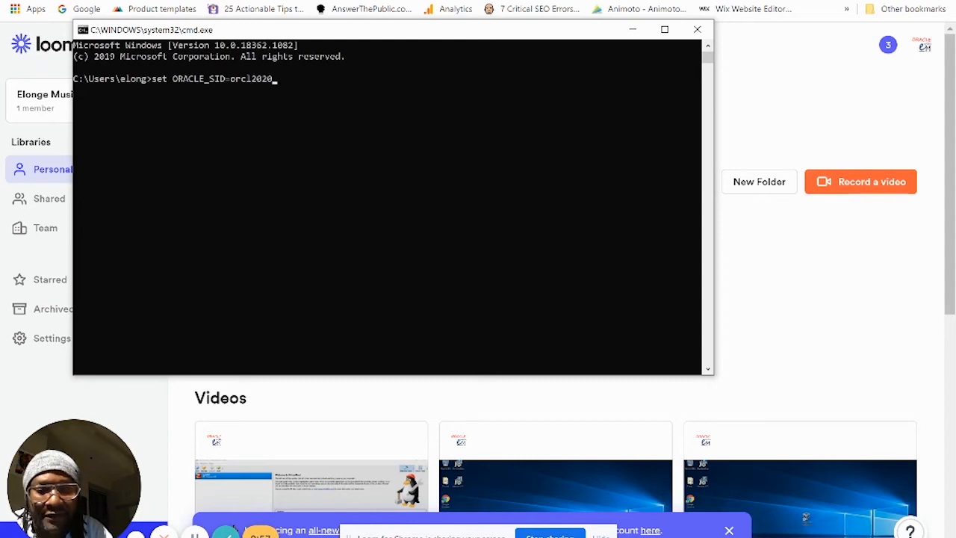
{"action": "key", "text": "Return"}
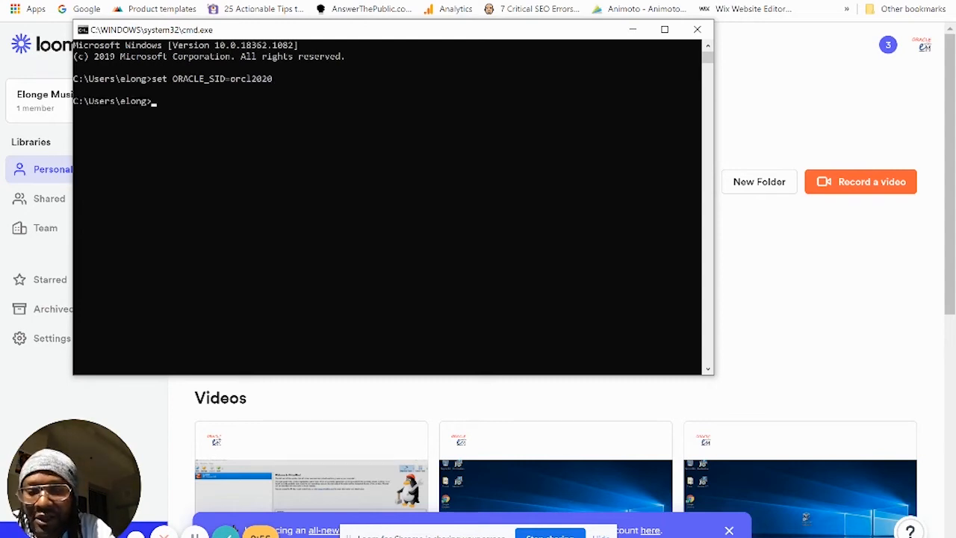
{"action": "type", "text": "e"}
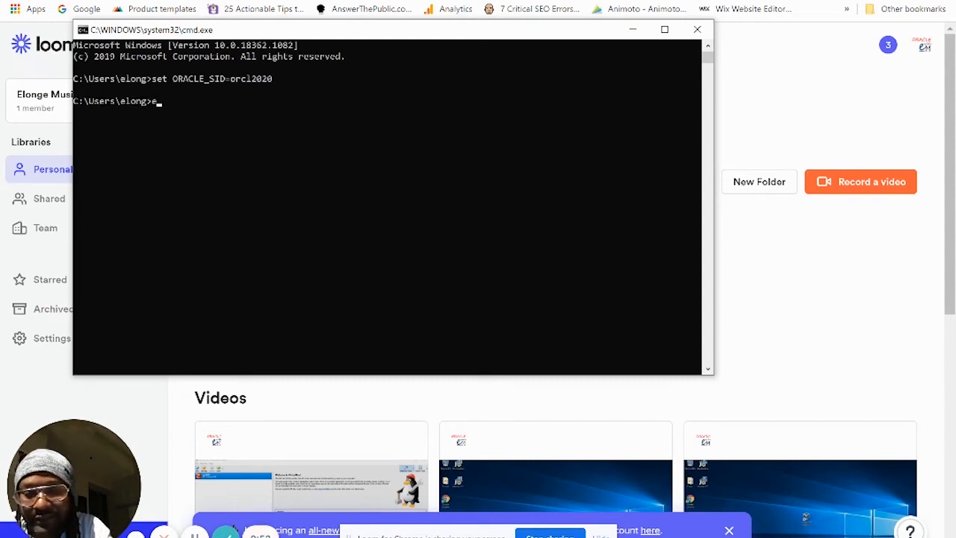
{"action": "type", "text": "cho "}
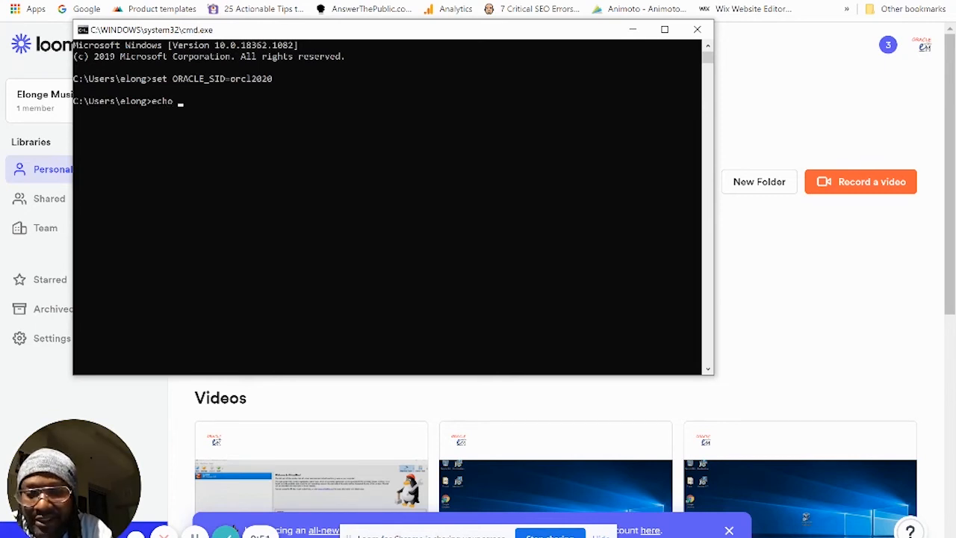
{"action": "type", "text": "%O"}
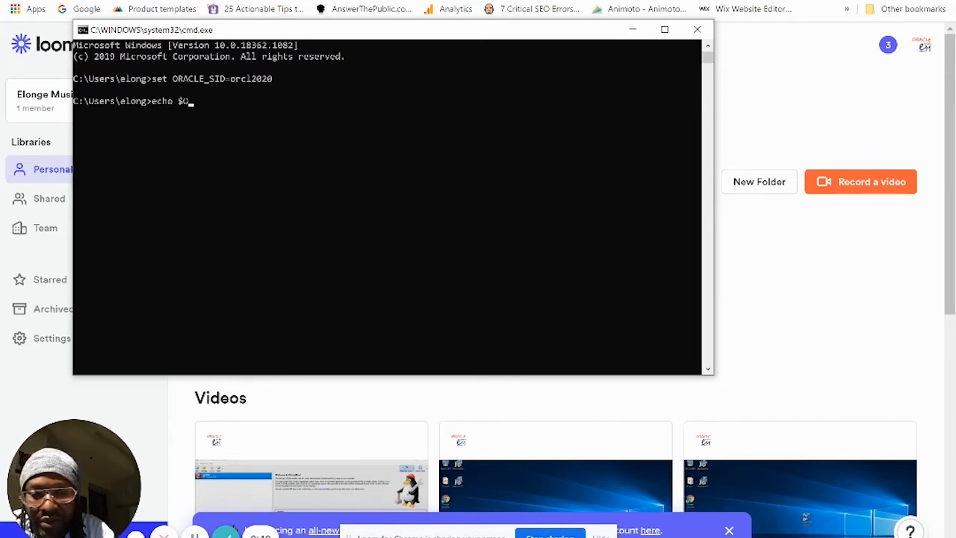
{"action": "type", "text": "RACLE_"}
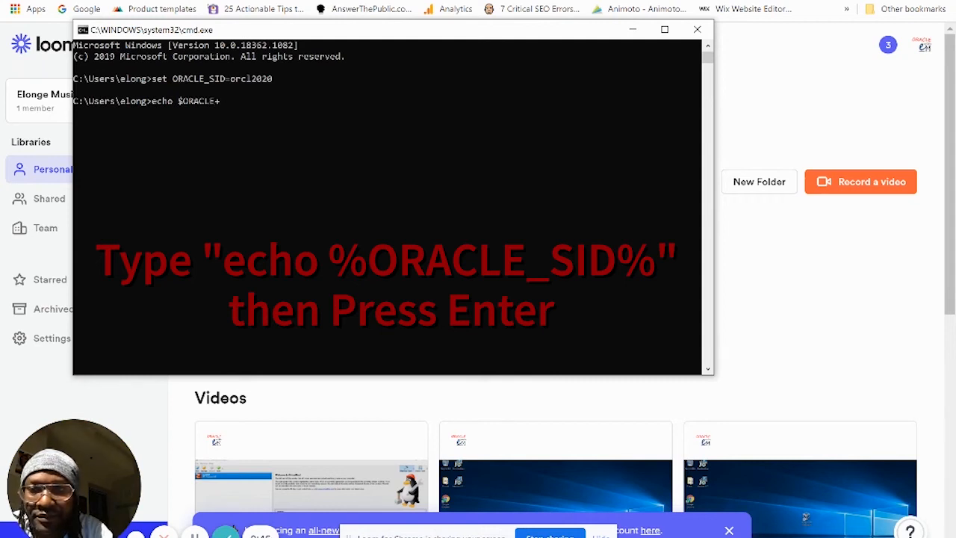
Step: Run echo %ORACLE_SID% to confirm the variable prints orcl2020
{"action": "key", "text": "BackSpace"}
{"action": "key", "text": "BackSpace"}
{"action": "key", "text": "BackSpace"}
{"action": "key", "text": "BackSpace"}
{"action": "key", "text": "BackSpace"}
{"action": "key", "text": "BackSpace"}
{"action": "key", "text": "BackSpace"}
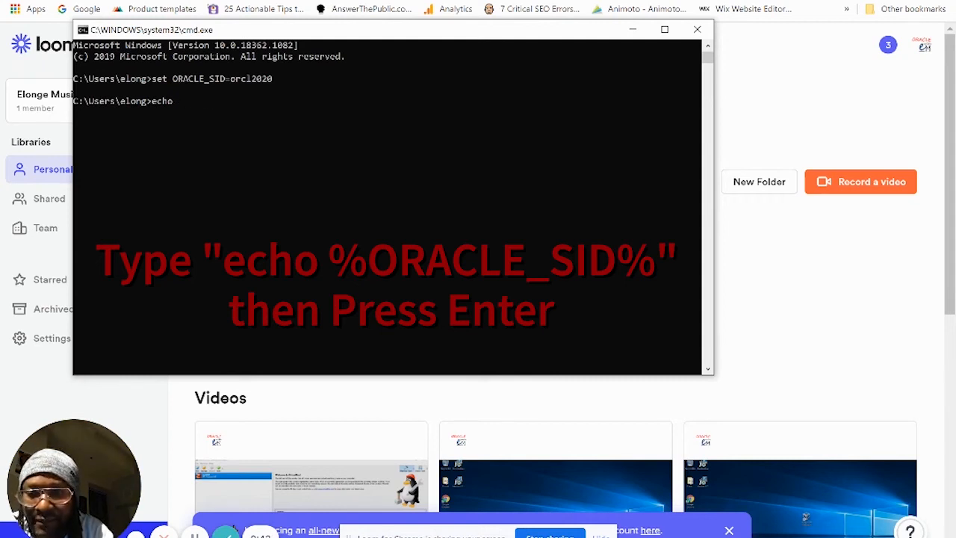
{"action": "type", "text": "%"}
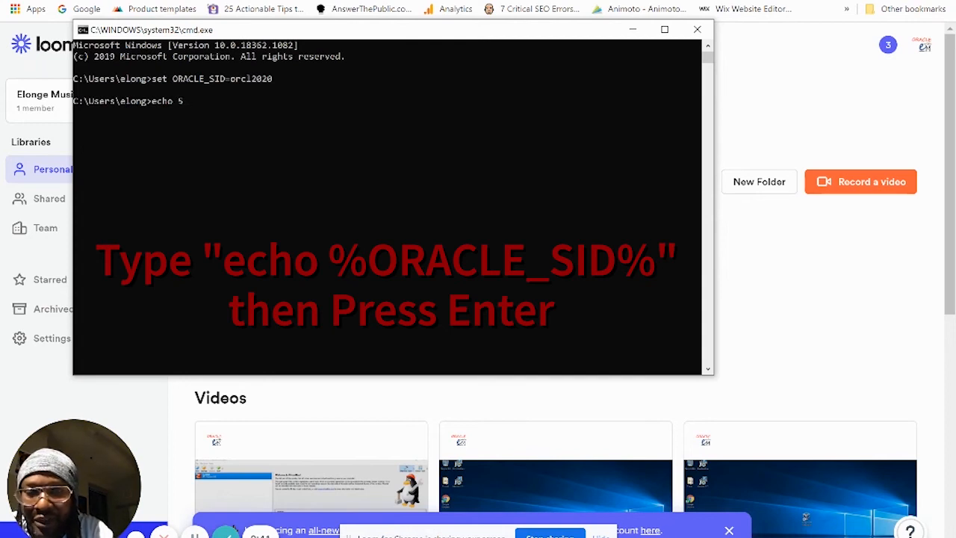
{"action": "key", "text": "BackSpace"}
{"action": "type", "text": "%"}
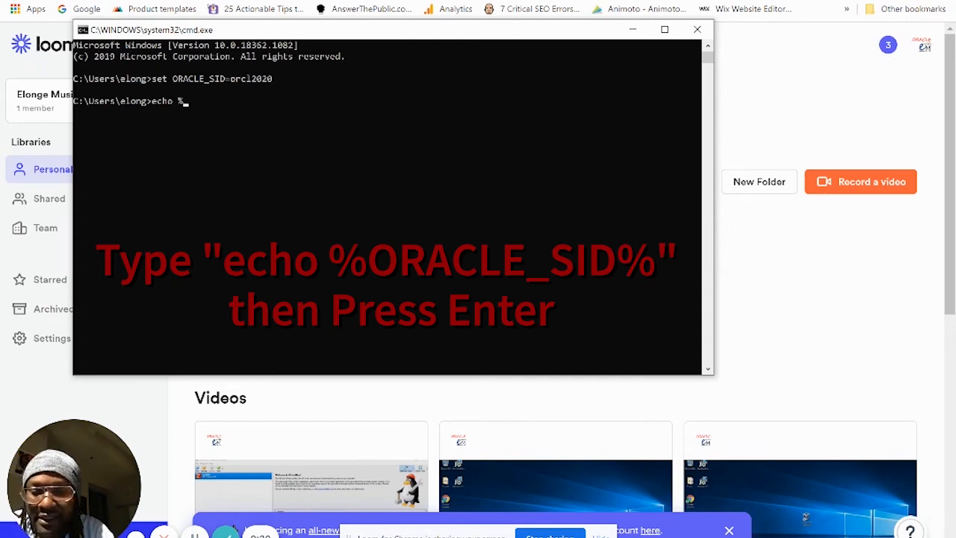
{"action": "type", "text": "O"}
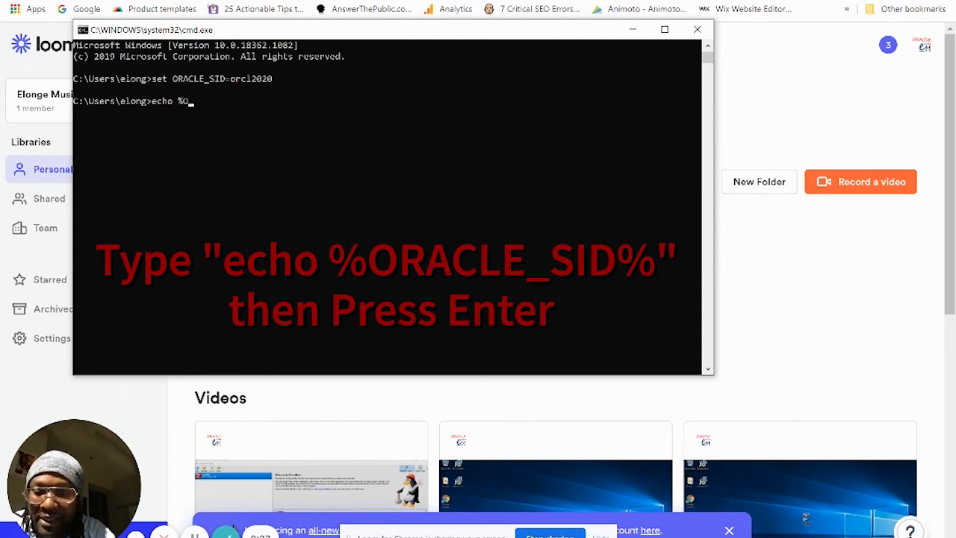
{"action": "type", "text": "RACLE"}
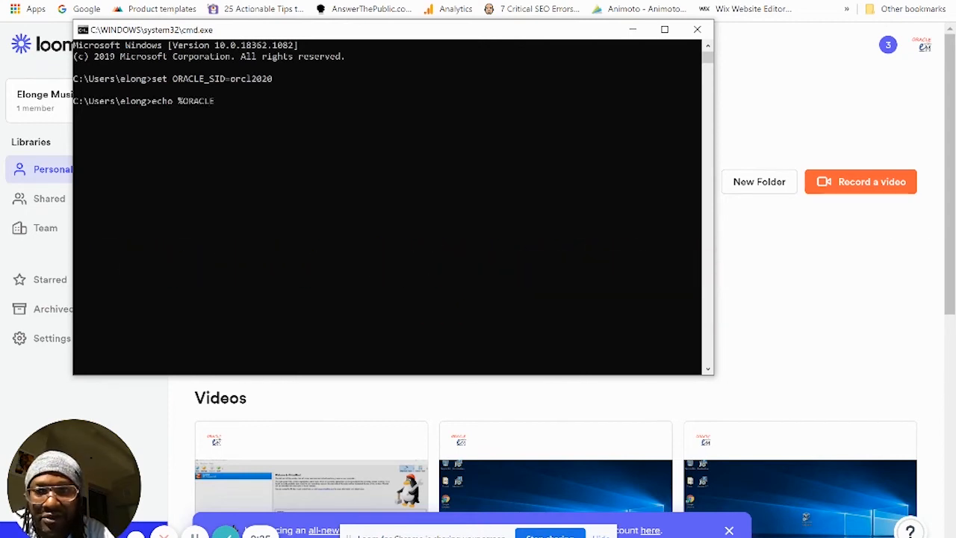
{"action": "type", "text": "_SID"}
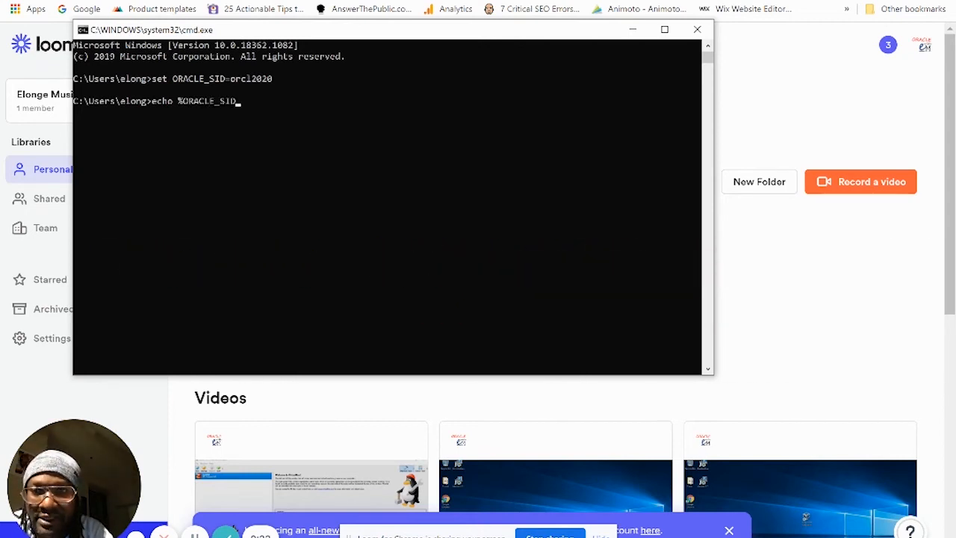
{"action": "type", "text": "%"}
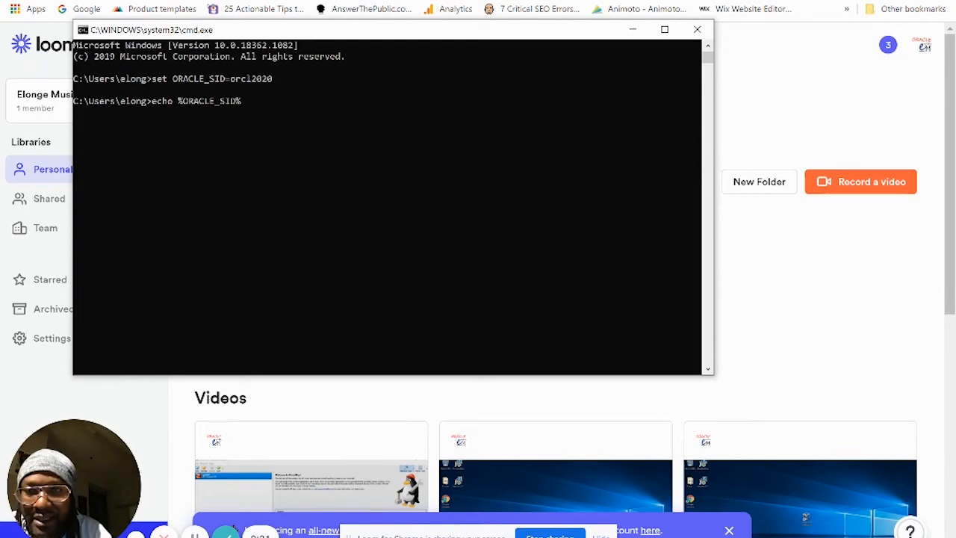
{"action": "key", "text": "Return"}
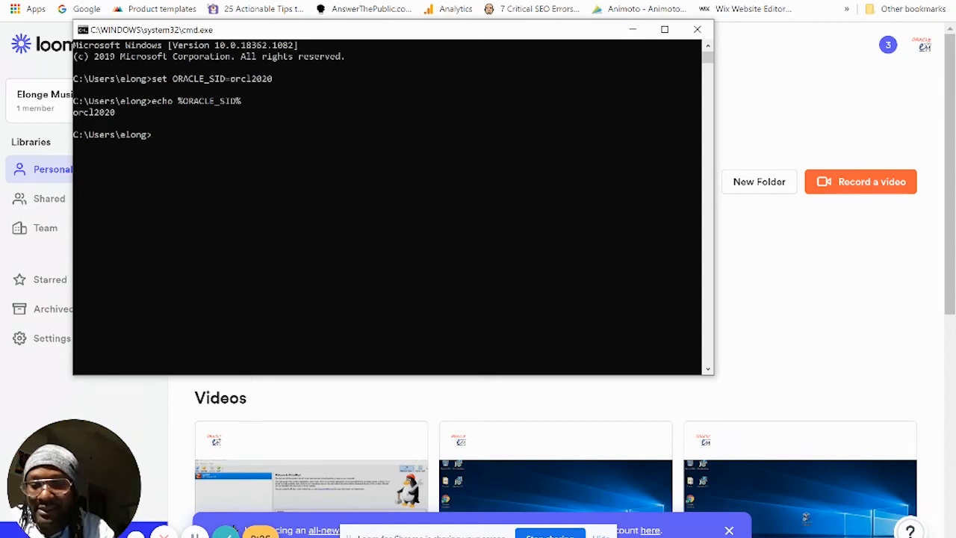
{"action": "type", "text": "sqlplus"}
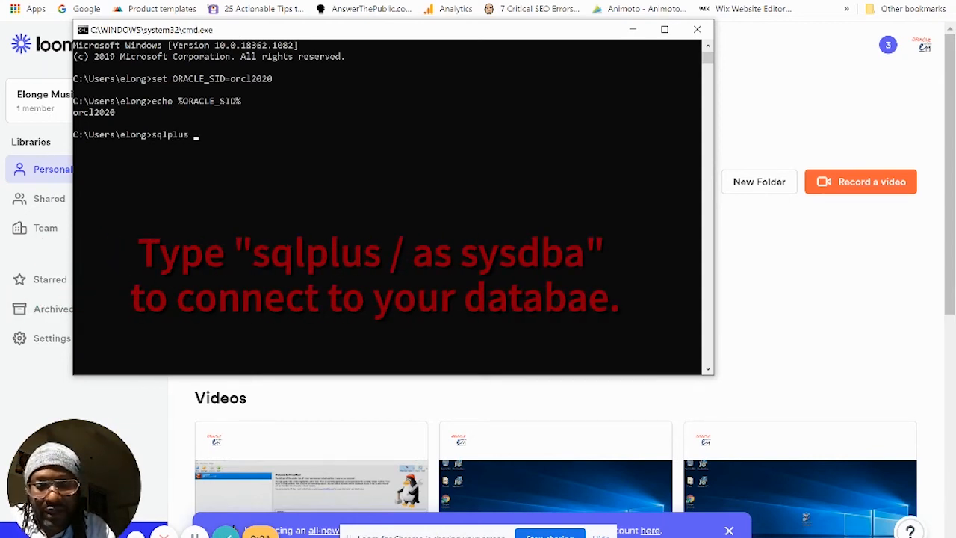
{"action": "type", "text": " / as "}
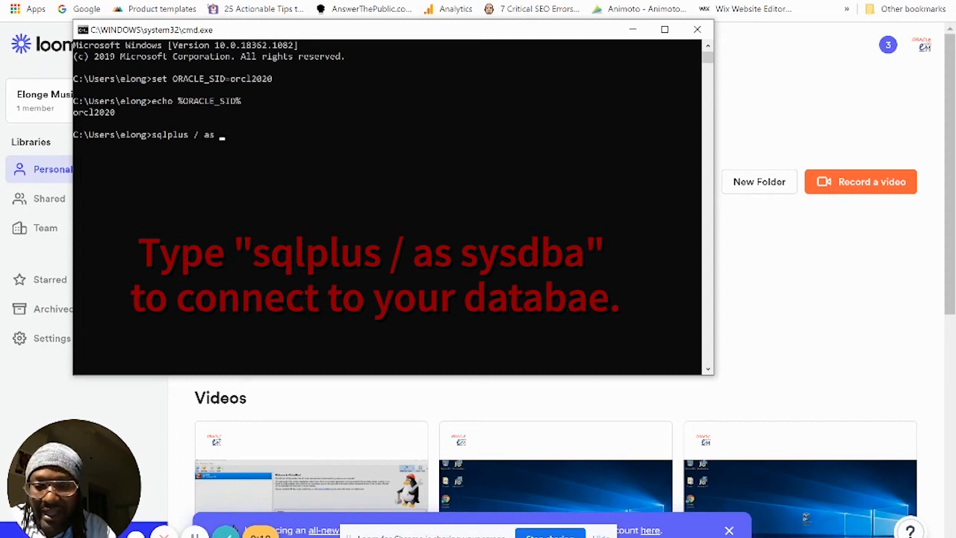
{"action": "type", "text": "sysdba"}
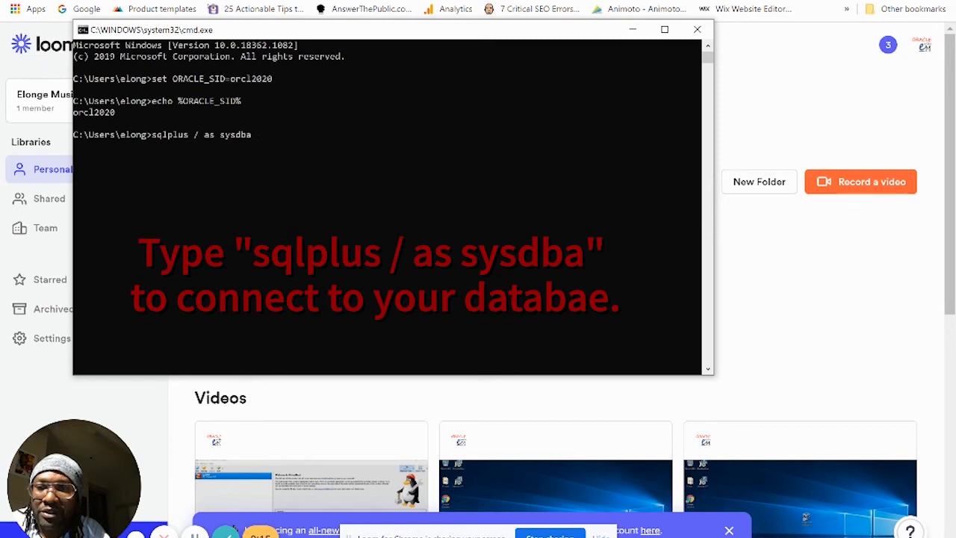
Step: Connect with sqlplus / as sysdba and run select name from v$database;
{"action": "key", "text": "Return"}
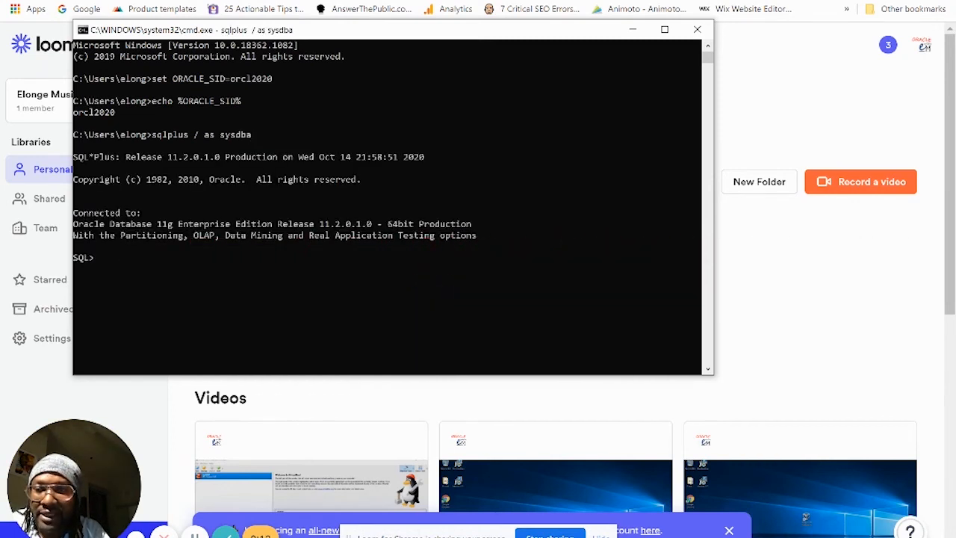
{"action": "type", "text": "sr"}
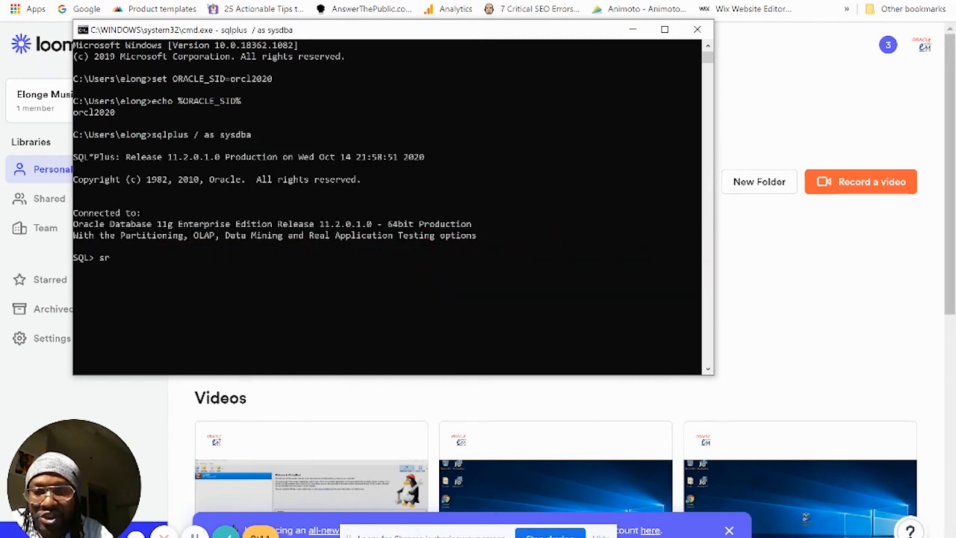
{"action": "key", "text": "BackSpace"}
{"action": "type", "text": "elect"}
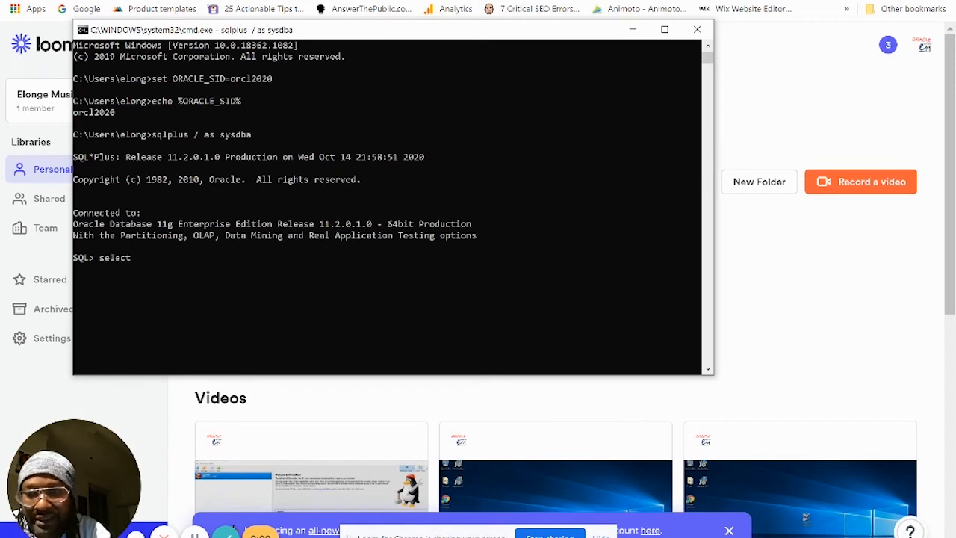
{"action": "type", "text": " name from "}
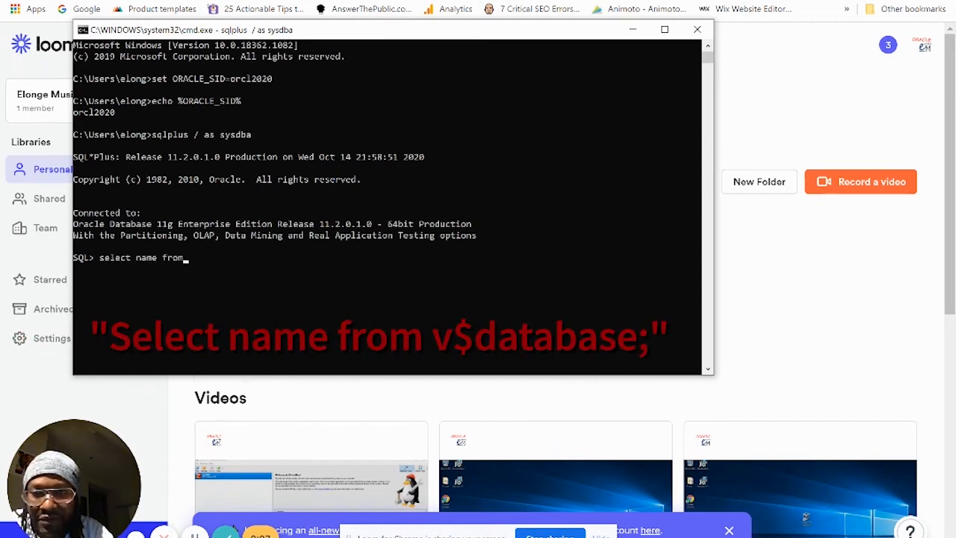
{"action": "type", "text": "v$databas"}
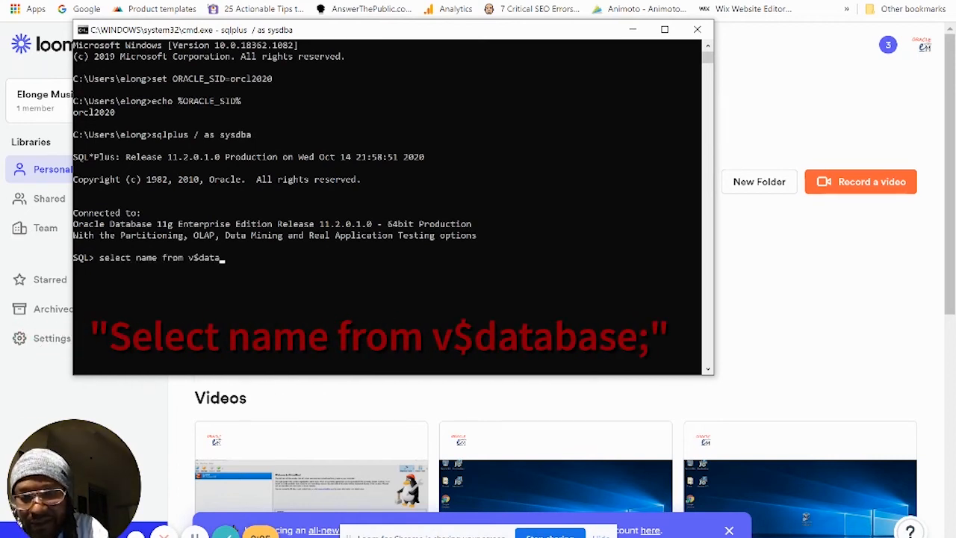
{"action": "key", "text": "BackSpace"}
{"action": "key", "text": "BackSpace"}
{"action": "key", "text": "BackSpace"}
{"action": "type", "text": "ba"}
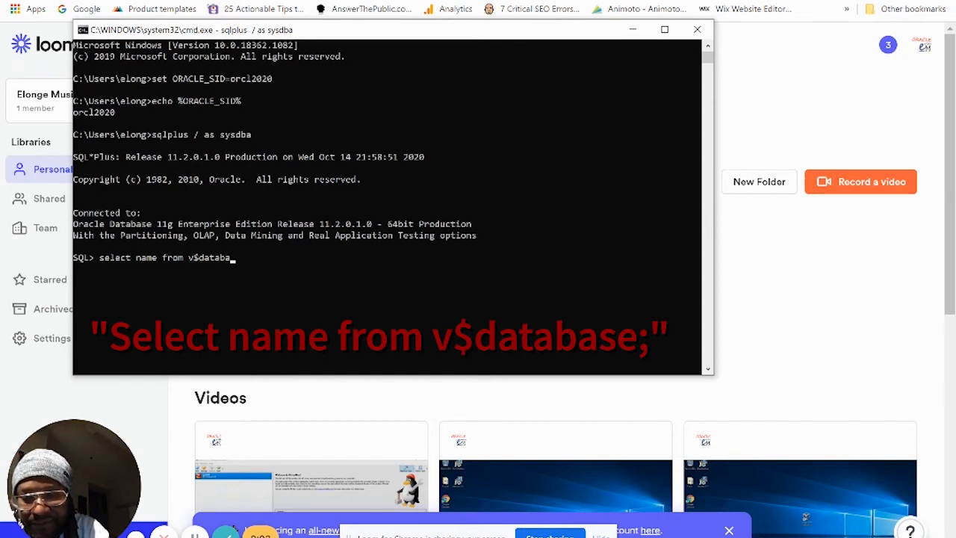
{"action": "type", "text": "se;"}
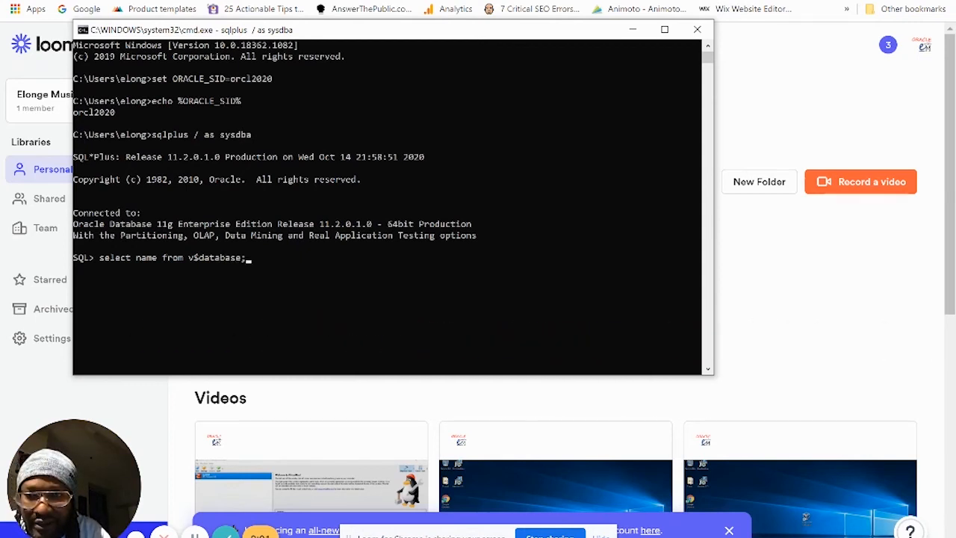
{"action": "key", "text": "Return"}
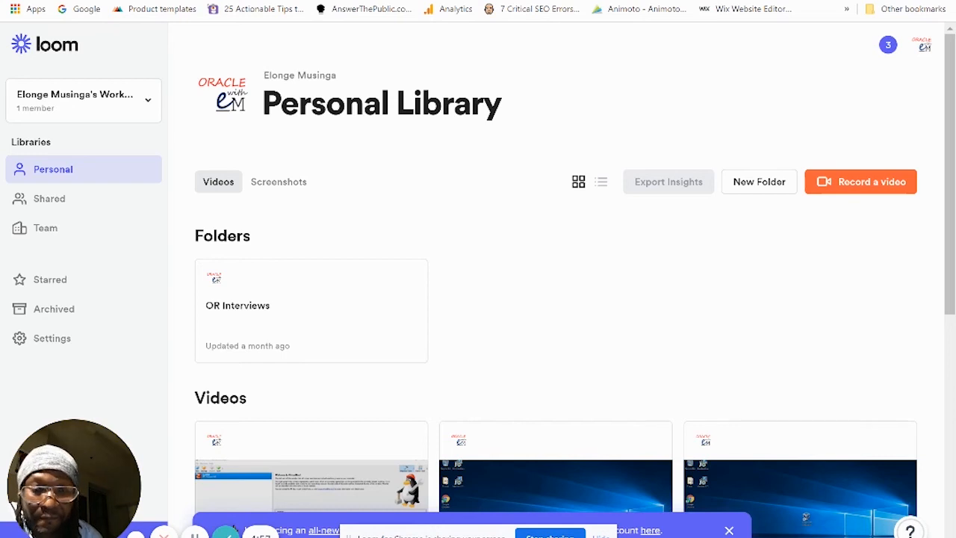
Step: Restore the Command Prompt window to show the ORCL2020 query result
{"action": "left_click", "coordinate": [635, 535]}
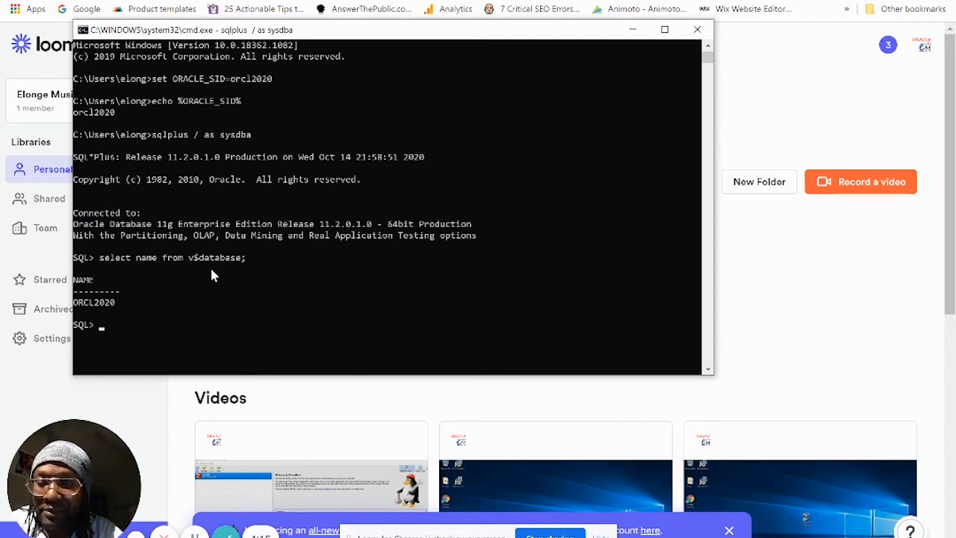
Step: Run 'desc v$database' and review its column listing from DBID to MIN_REQUIRED_CAPTURE_CHANGE#
{"action": "type", "text": "desc "}
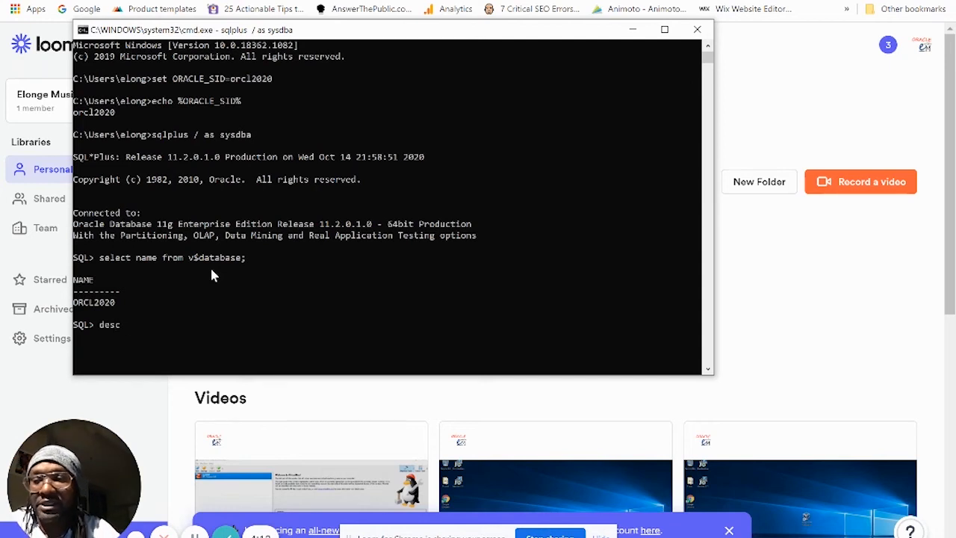
{"action": "type", "text": " v"}
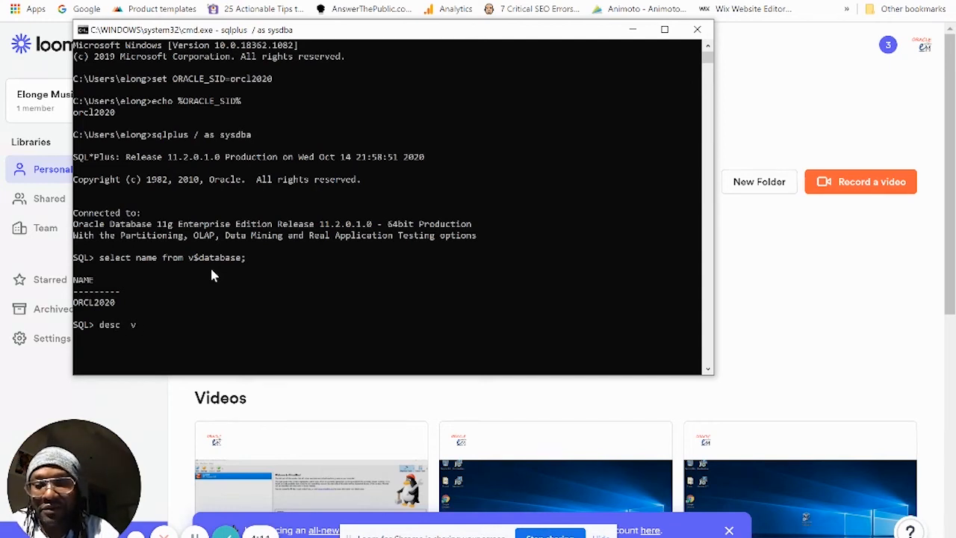
{"action": "type", "text": "$database"}
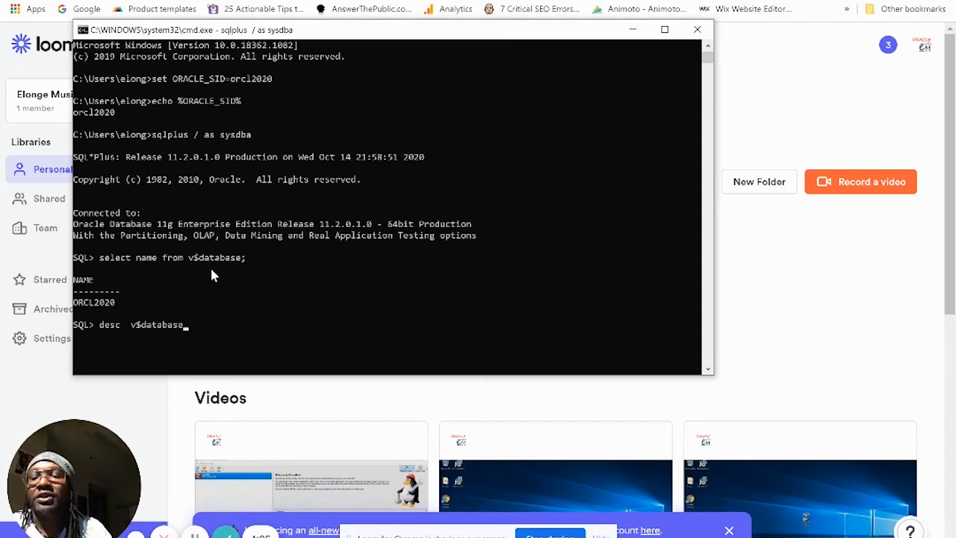
{"action": "key", "text": "Return"}
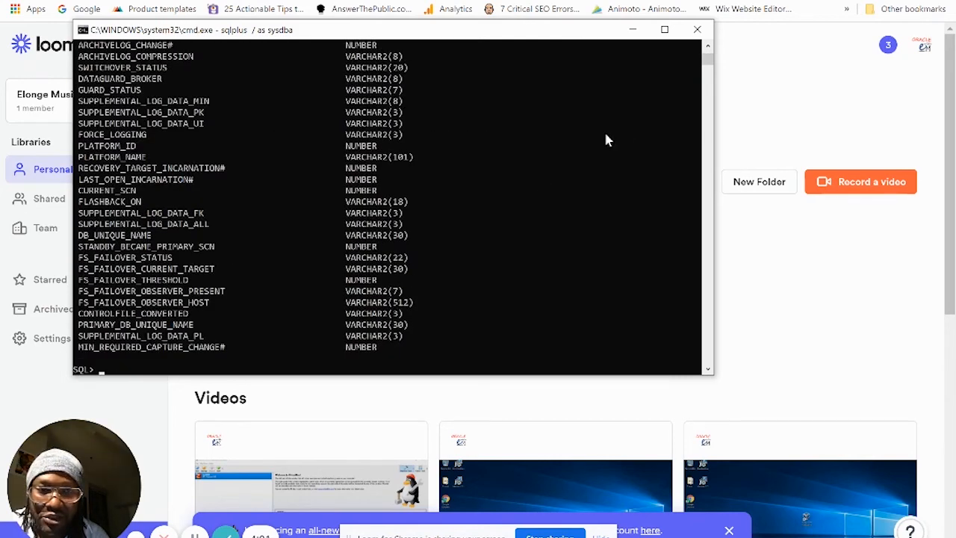
{"action": "scroll", "coordinate": [708, 51], "scroll_direction": "up", "scroll_amount": 2}
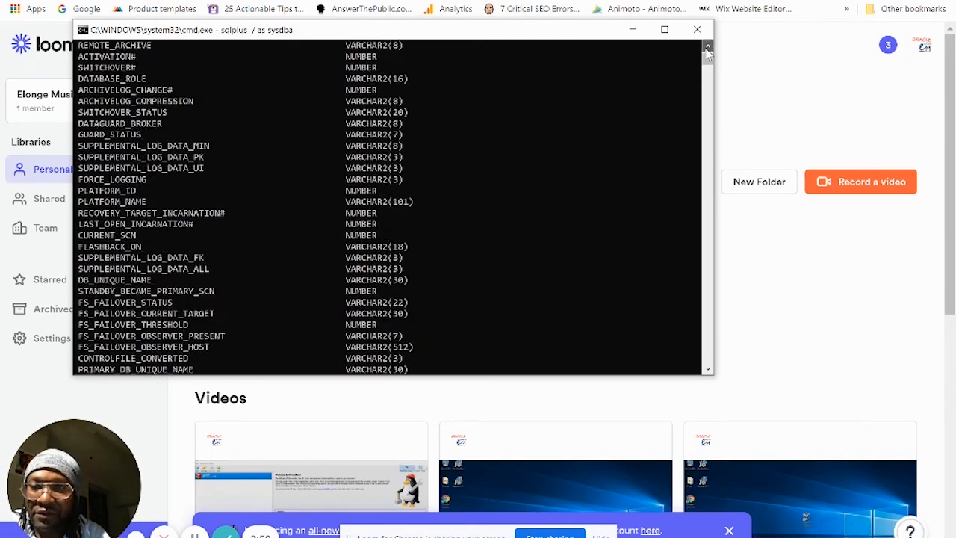
{"action": "scroll", "coordinate": [708, 51], "scroll_direction": "up", "scroll_amount": 6}
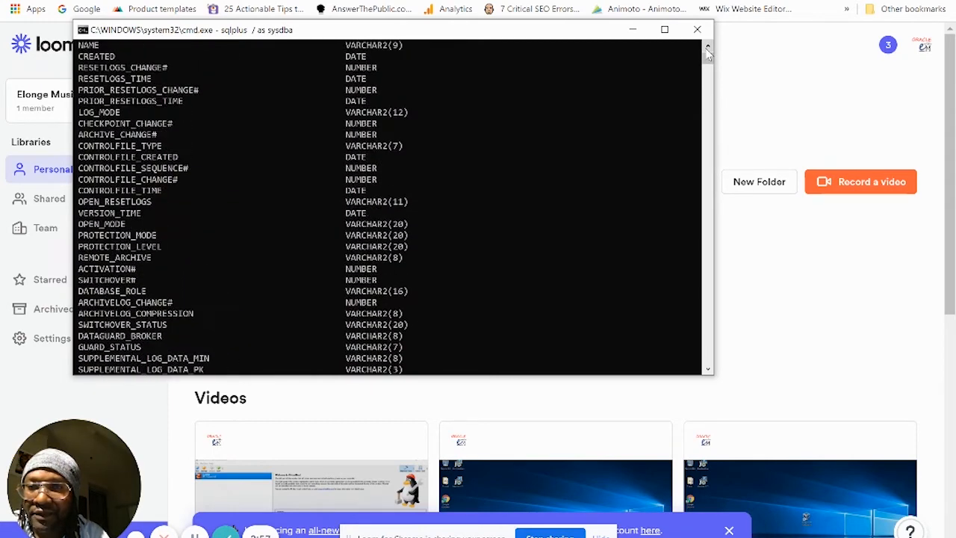
{"action": "scroll", "coordinate": [708, 51], "scroll_direction": "up", "scroll_amount": 2}
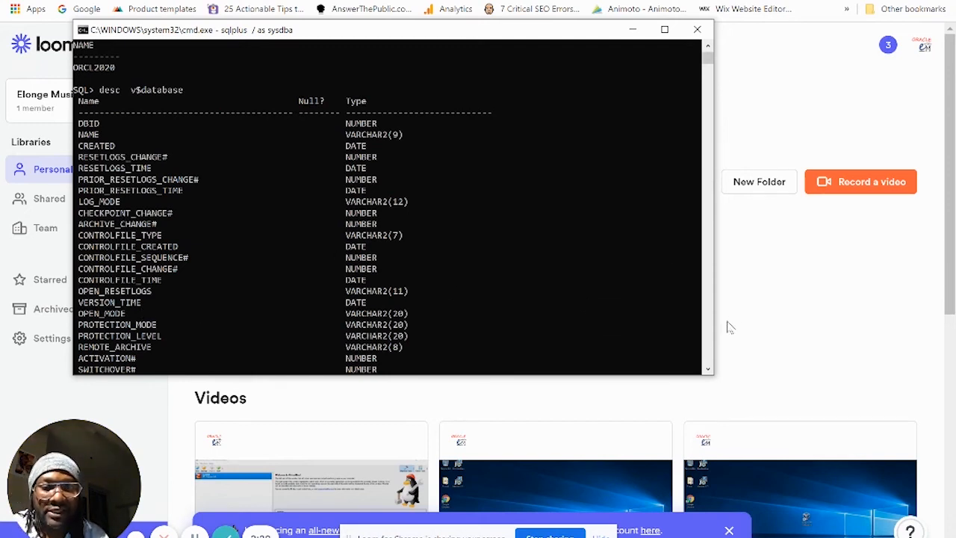
{"action": "left_click", "coordinate": [707, 371]}
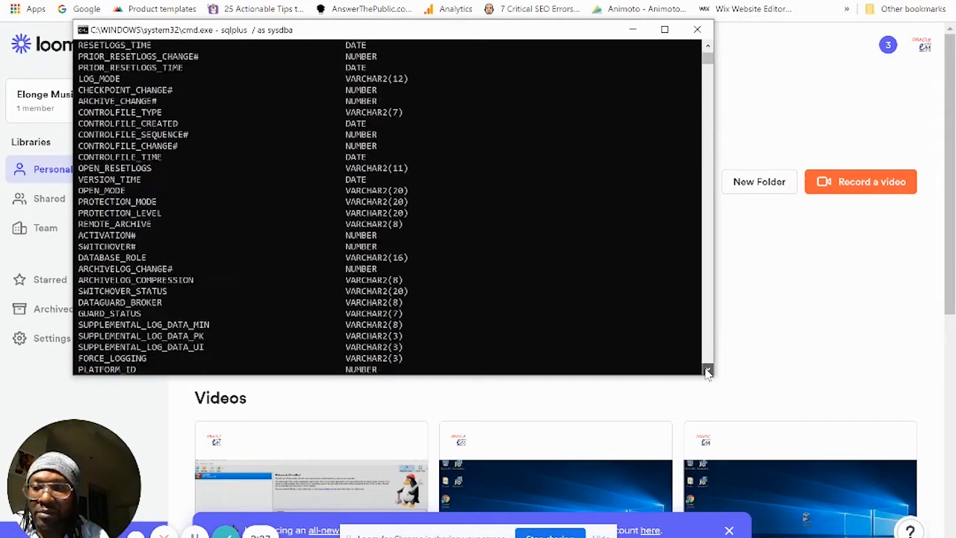
{"action": "left_click_drag", "start_coordinate": [708, 371], "coordinate": [708, 374]}
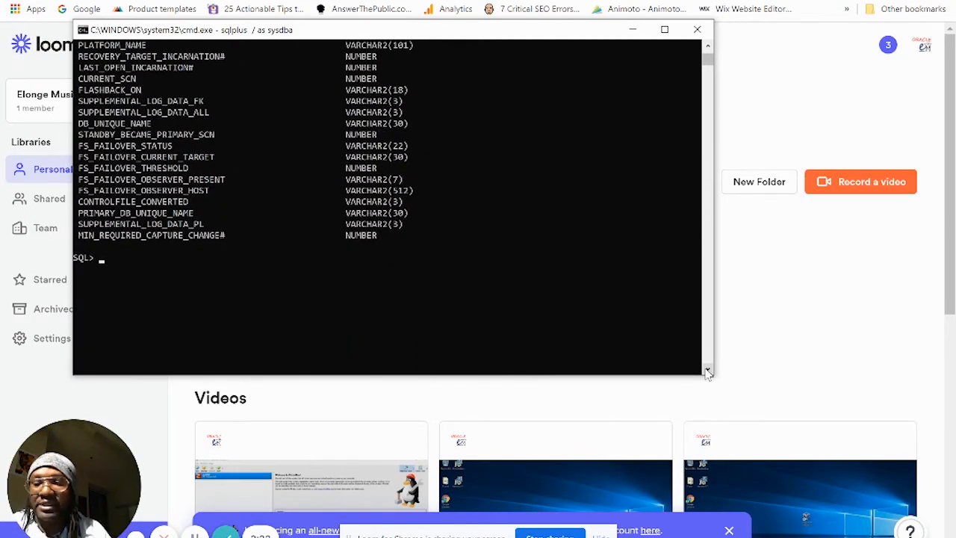
Step: Query name, created and log_mode from v$database, returning ORCL2020, 14-OCT-20, NOARCHIVELOG
{"action": "type", "text": "select"}
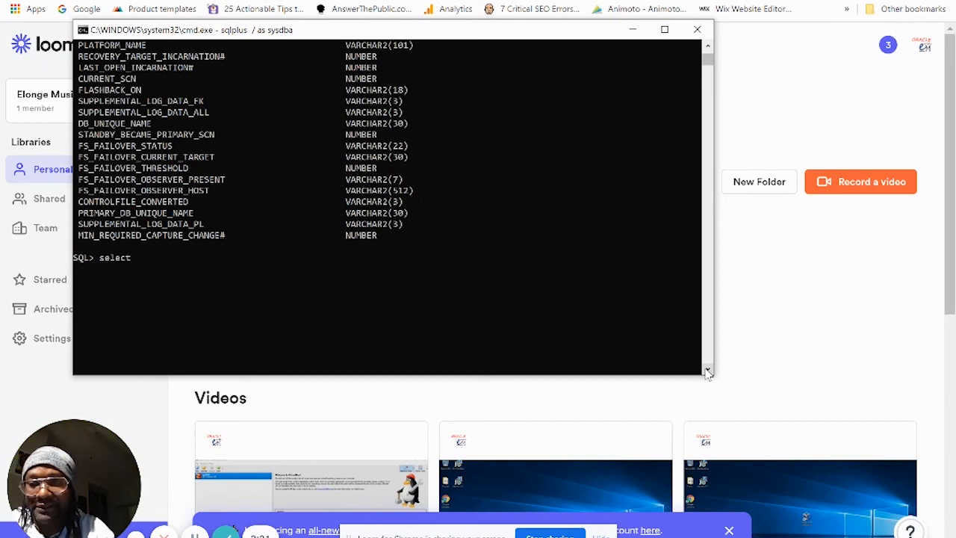
{"action": "type", "text": " name"}
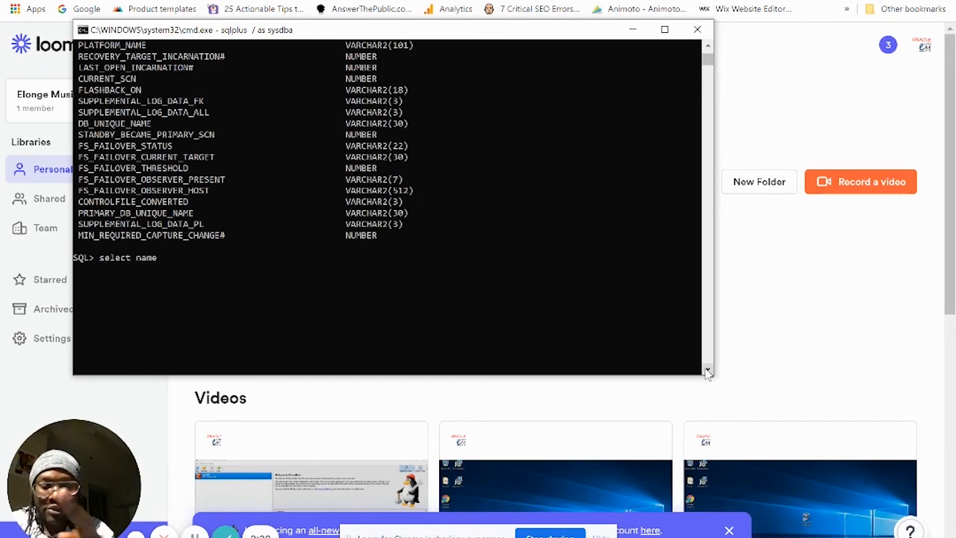
{"action": "type", "text": ",created"}
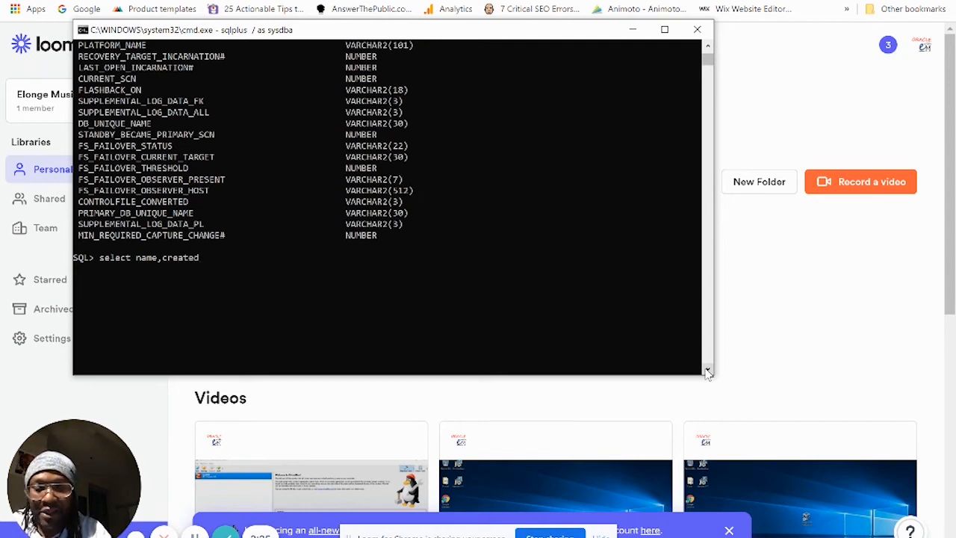
{"action": "type", "text": ","}
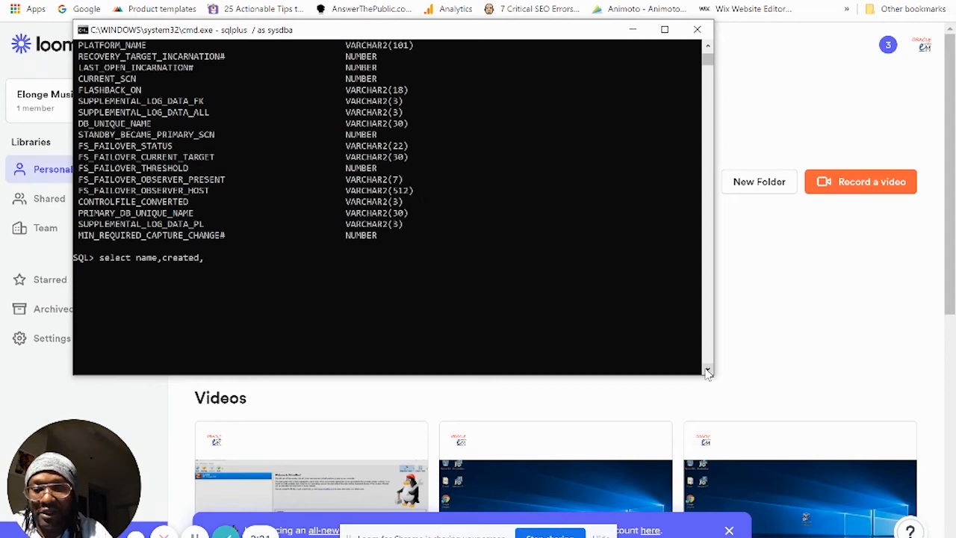
{"action": "type", "text": "log"}
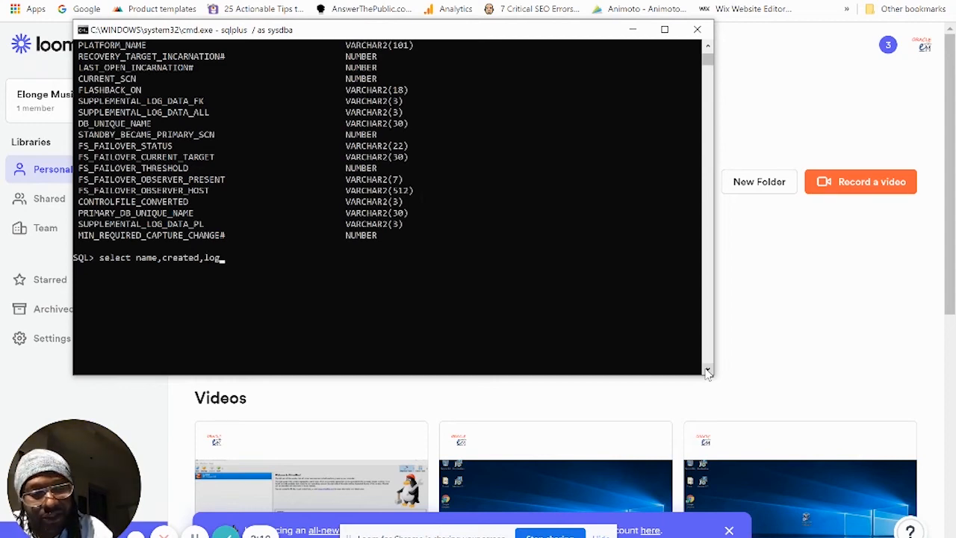
{"action": "type", "text": "_mode"}
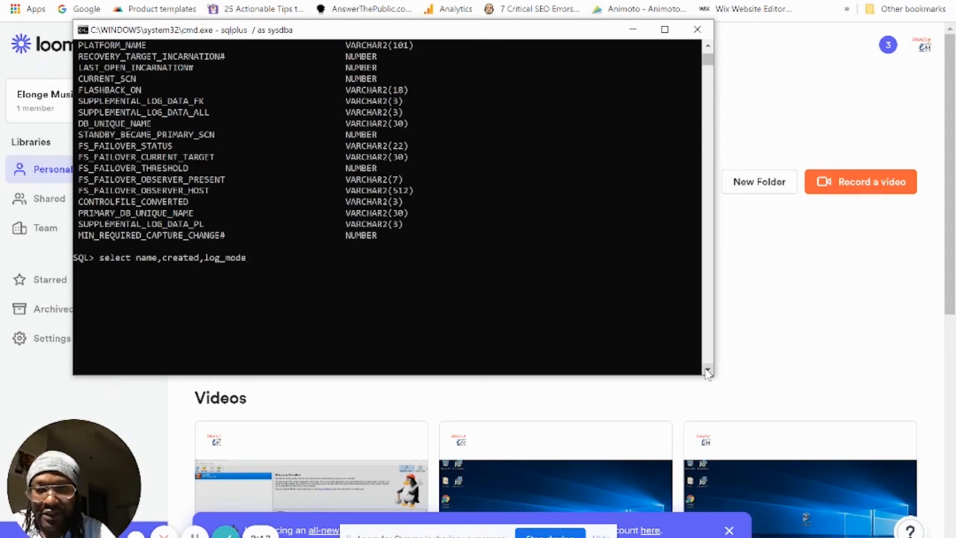
{"action": "type", "text": " from"}
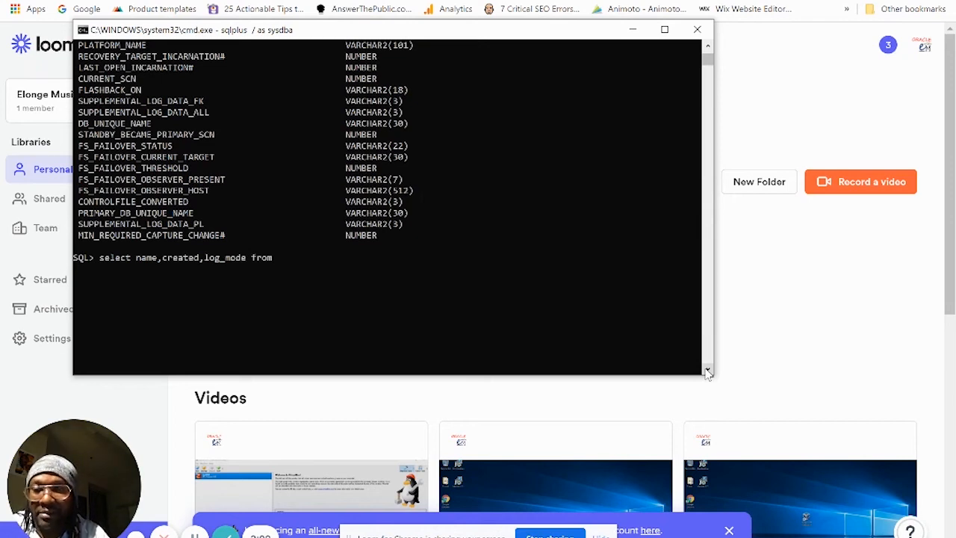
{"action": "type", "text": "v"}
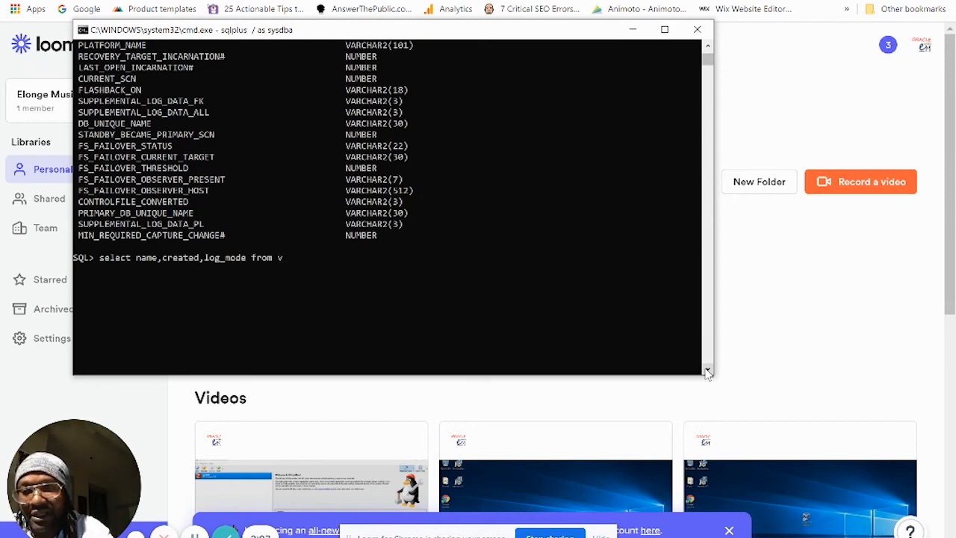
{"action": "type", "text": "$data"}
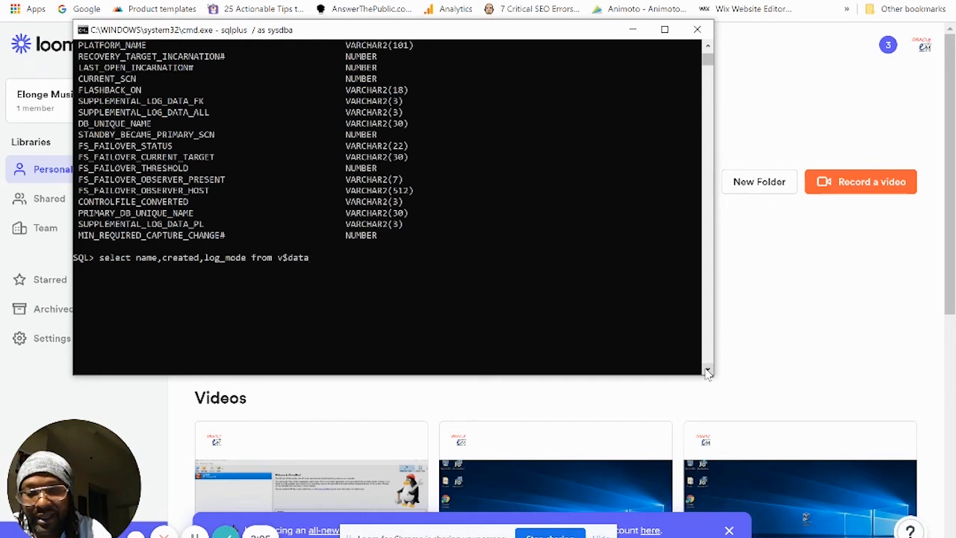
{"action": "type", "text": "base;"}
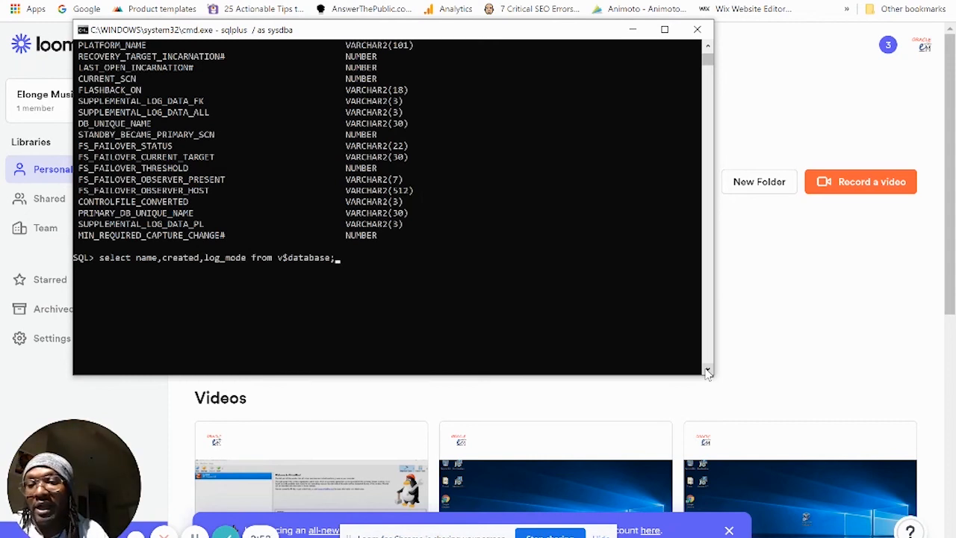
{"action": "key", "text": "Return"}
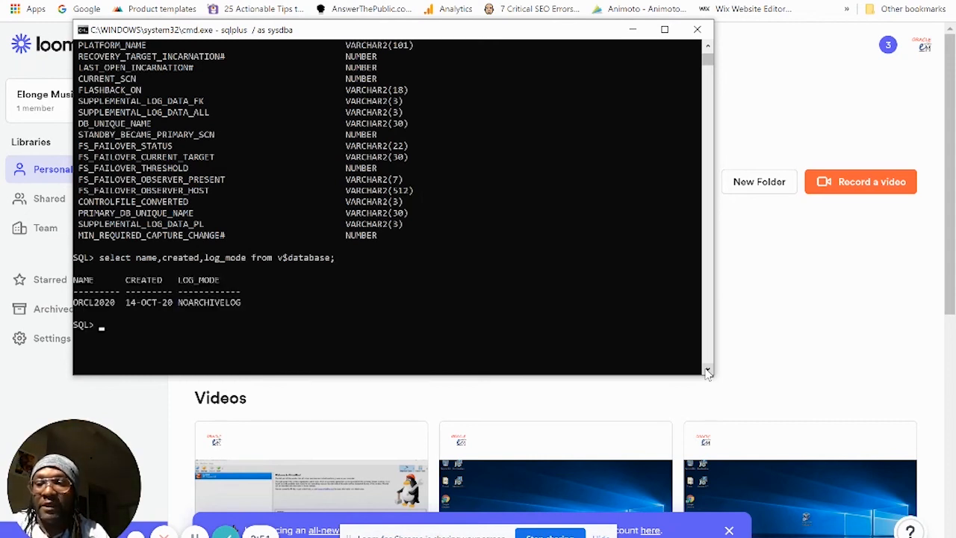